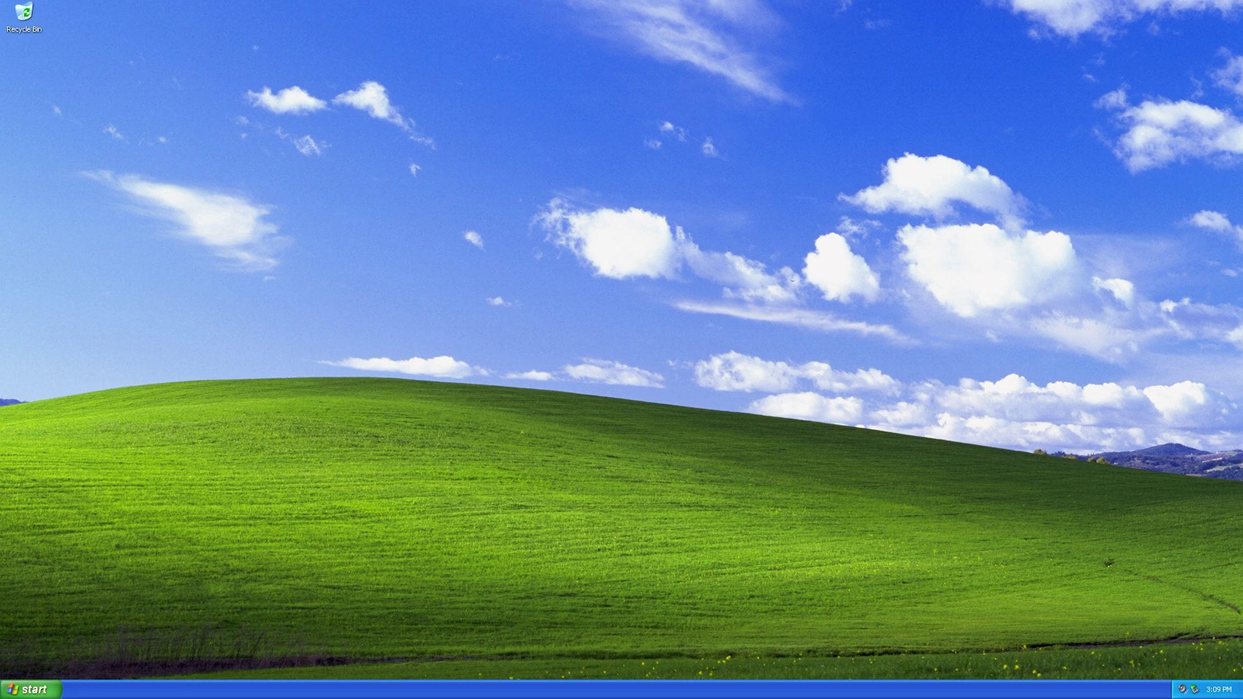
View the downloaded files in the Downloads folder of My Documents, and close the window
click(31, 690)
click(181, 416)
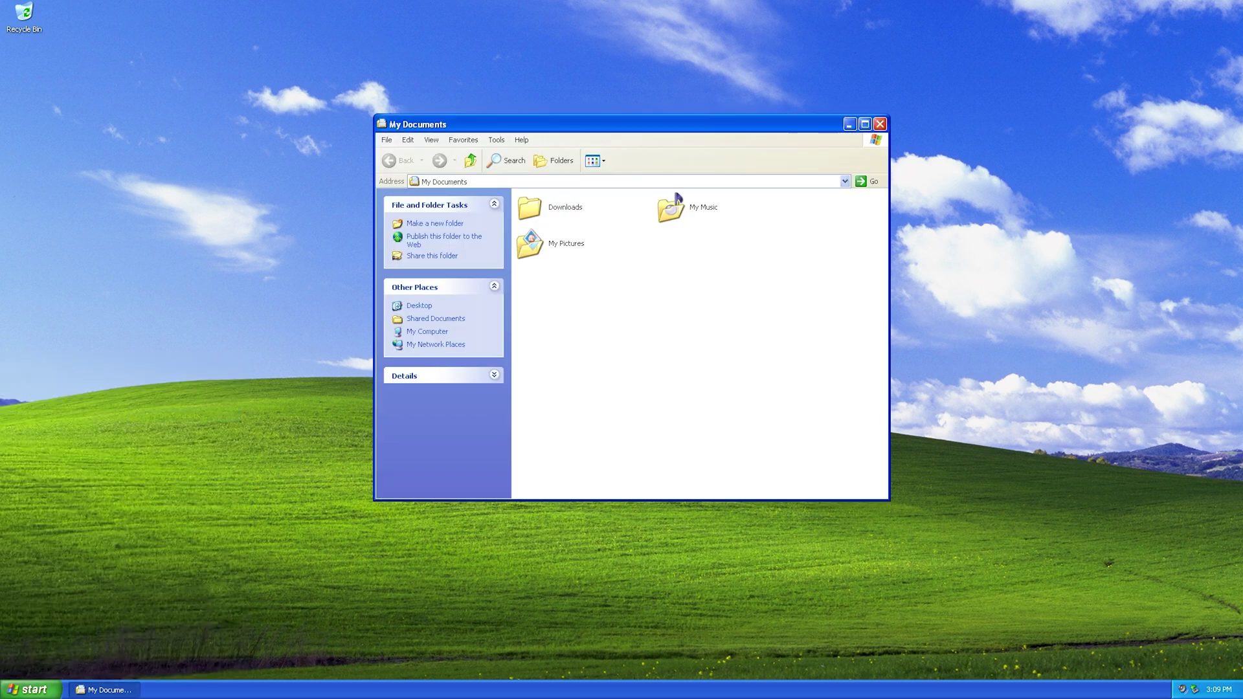
double_click(533, 209)
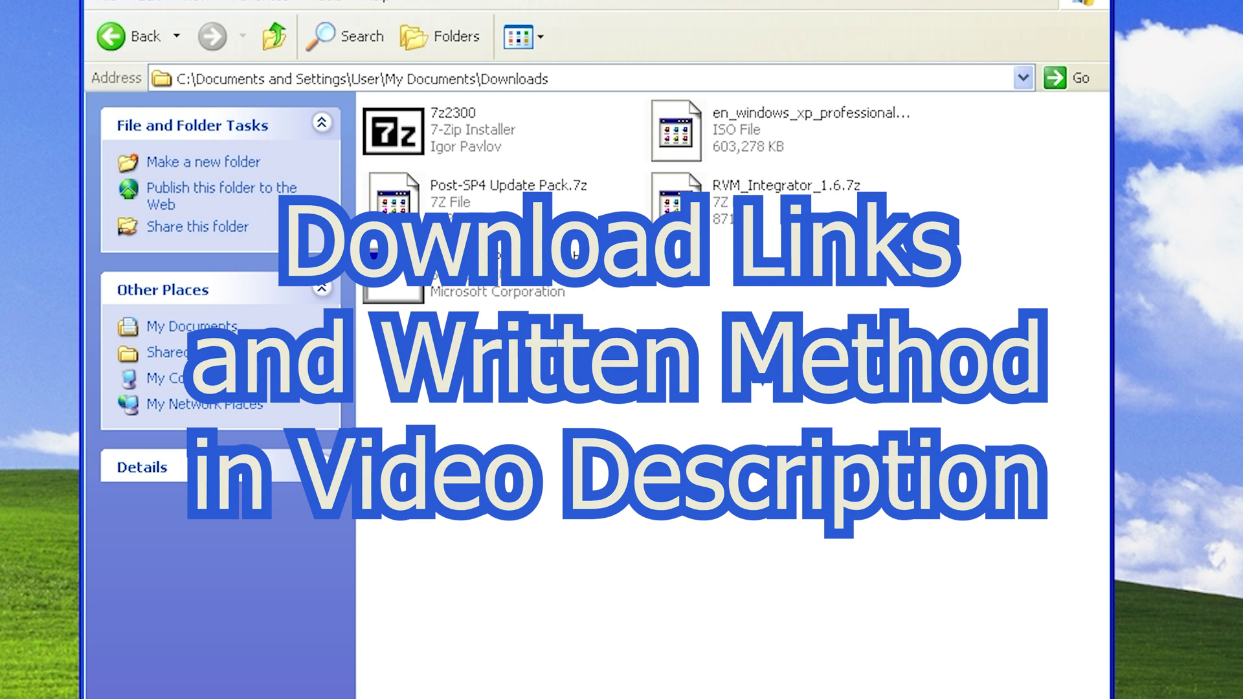
key(alt+F4)
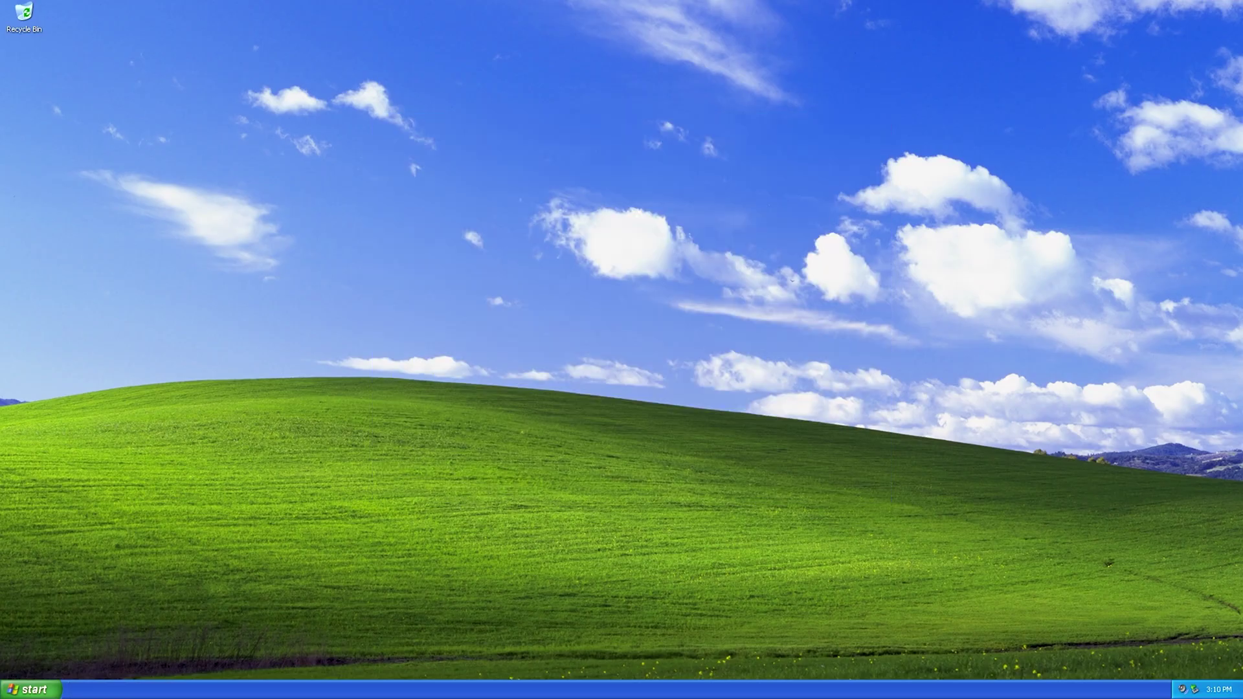
Open the Downloads folder in My Documents and move its window aside to make room for a second one
click(31, 689)
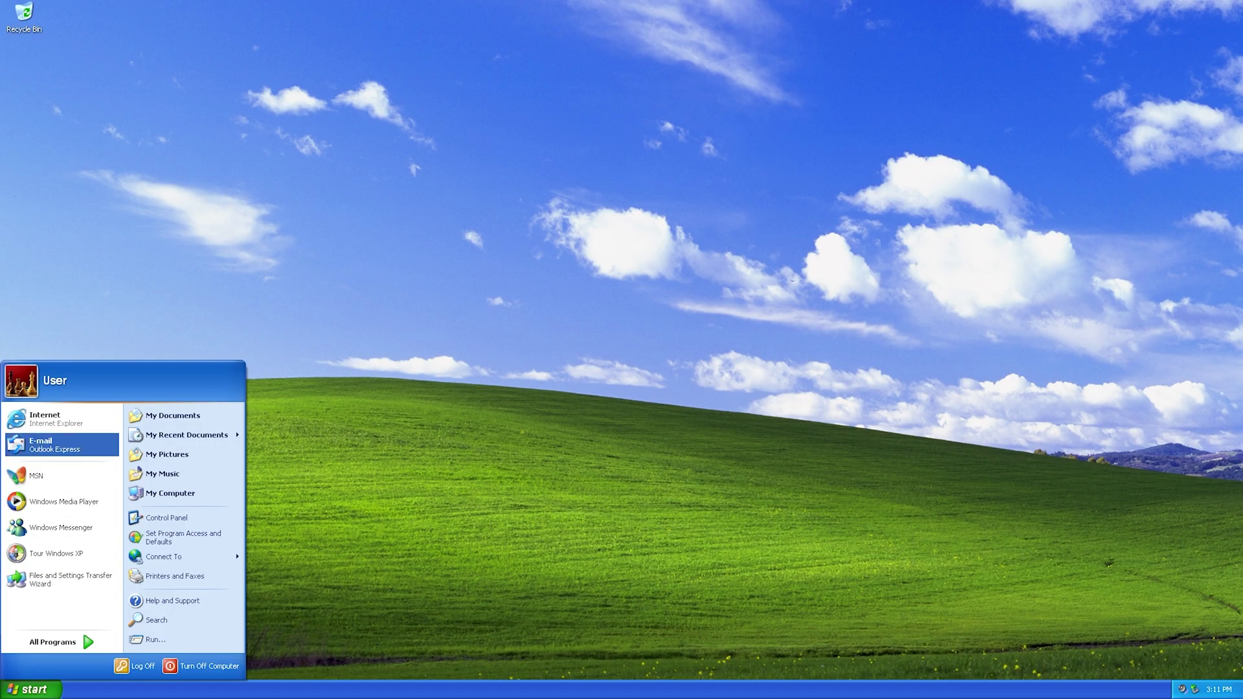
click(173, 415)
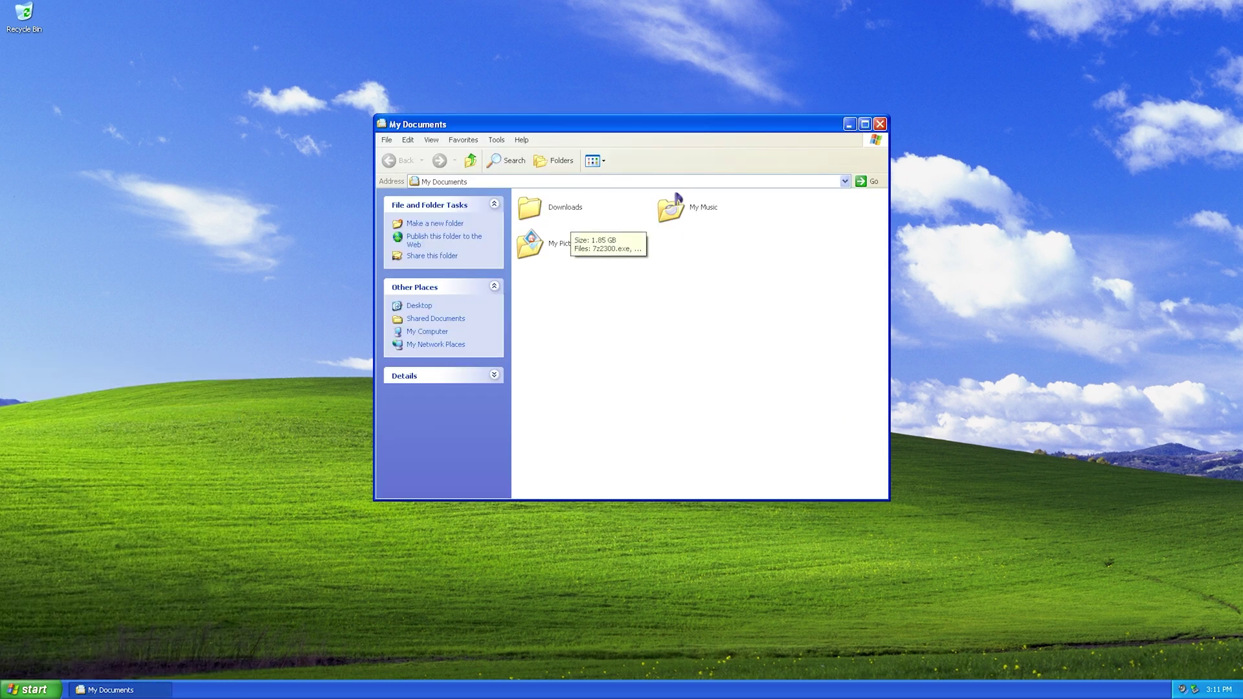
double_click(570, 213)
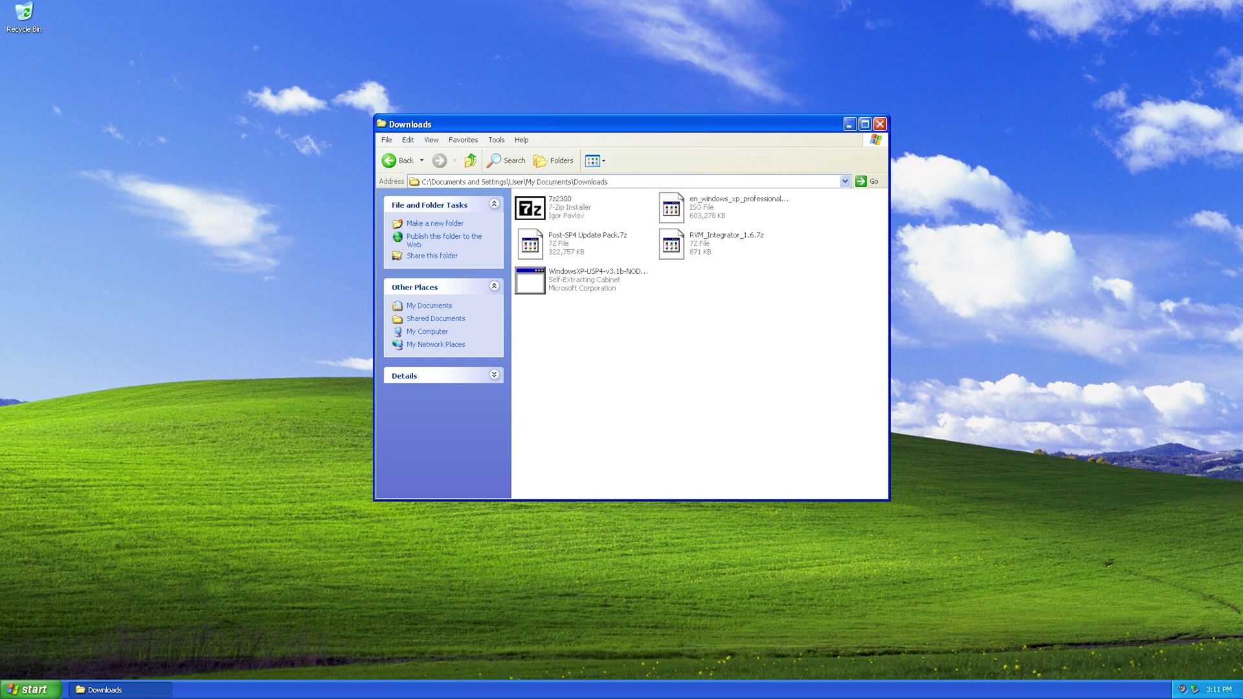
drag(602, 124, 301, 110)
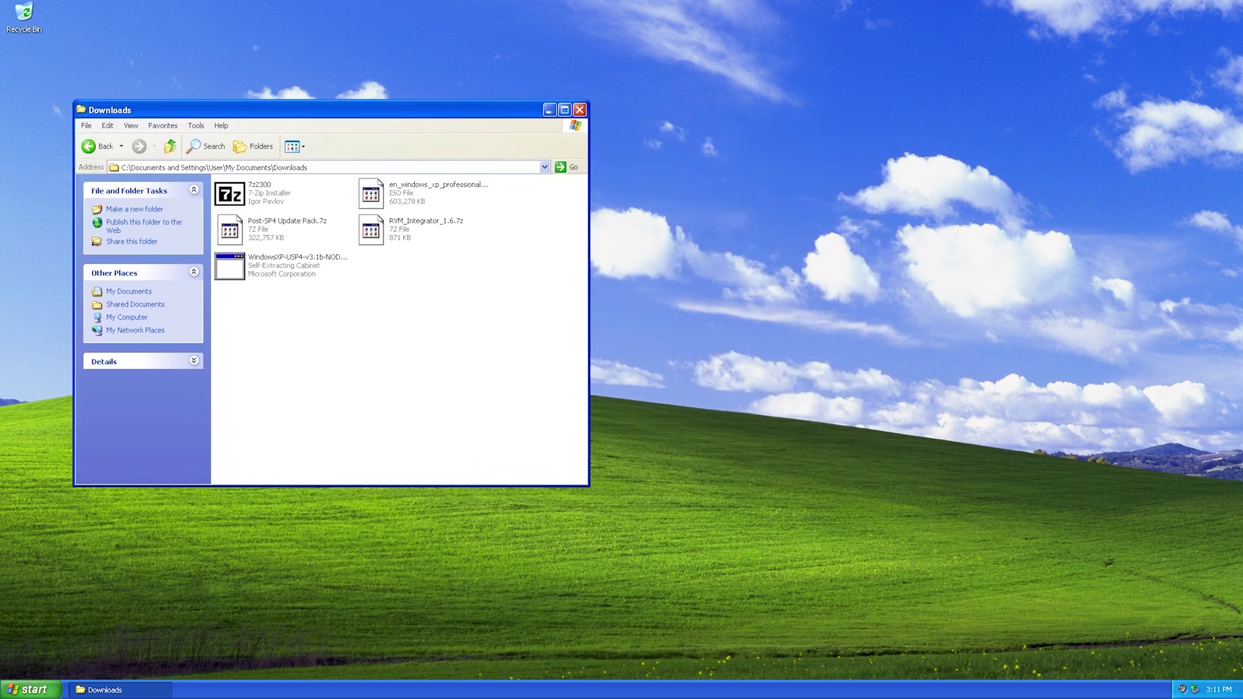
Open Local Disk (C:) in a second window beside the Downloads window and show its hidden contents
click(31, 689)
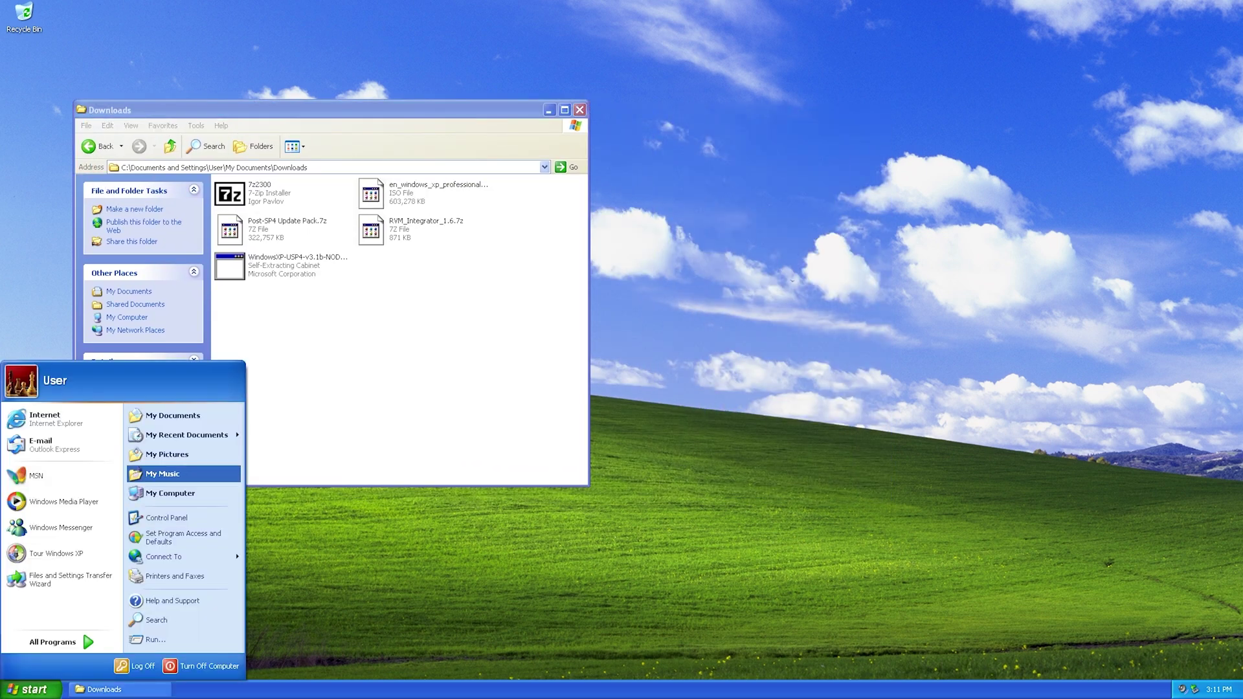
click(171, 494)
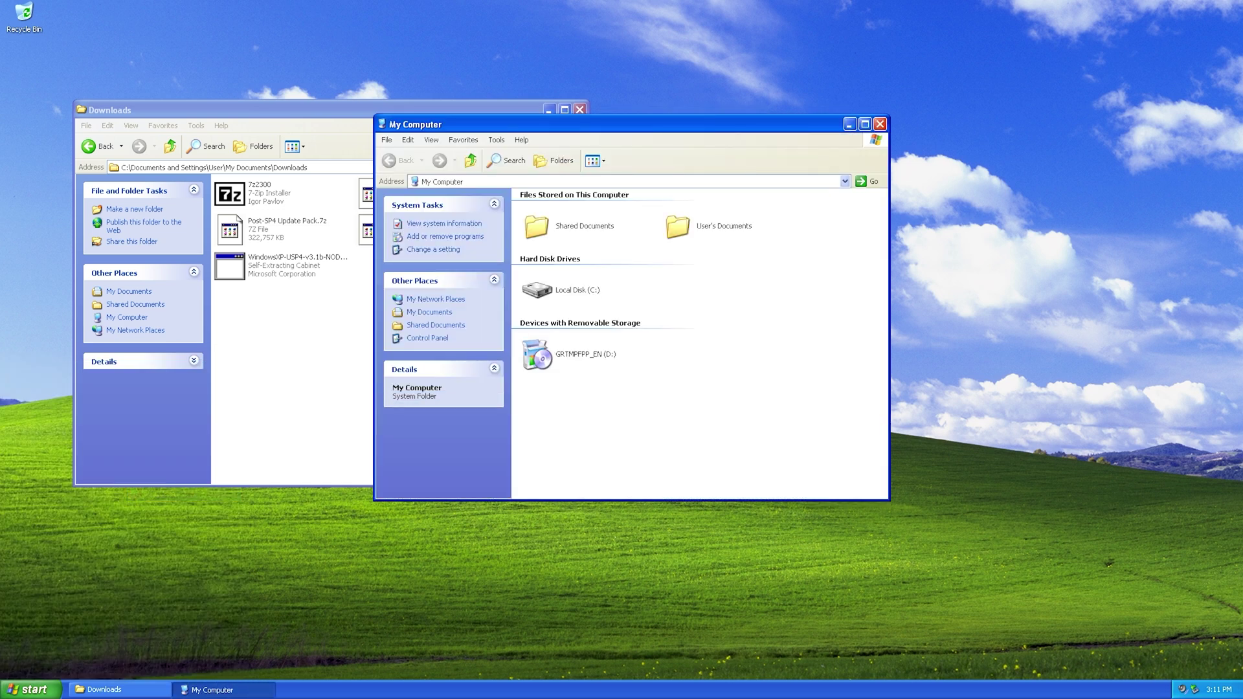
drag(582, 124, 857, 104)
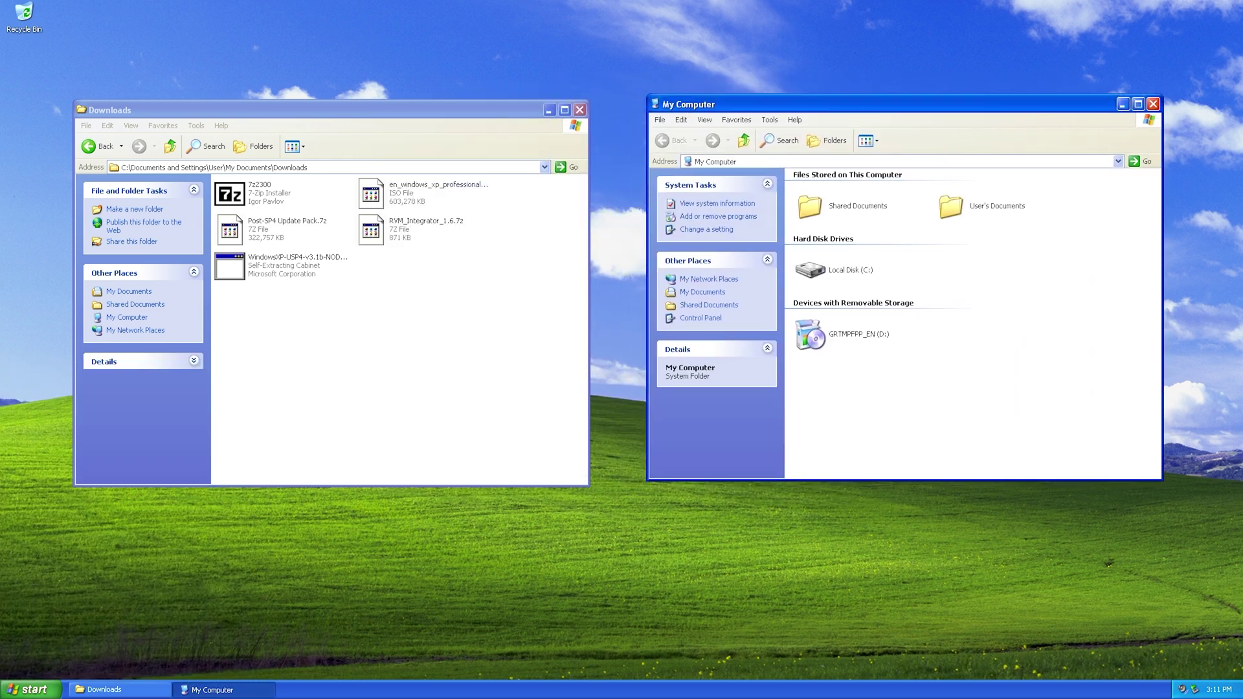
double_click(826, 270)
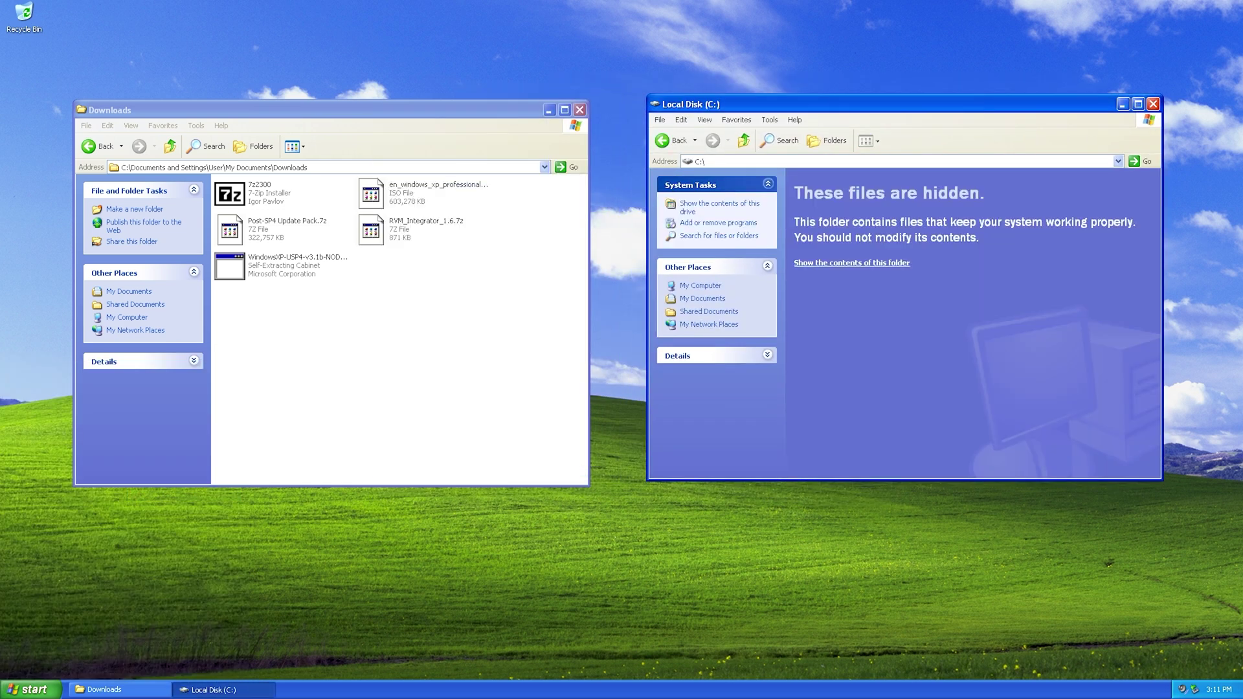
click(852, 262)
Create a folder named xp-sp4 in the root of the C: drive and open it
right_click(829, 289)
key(Up)
key(Up)
key(Right)
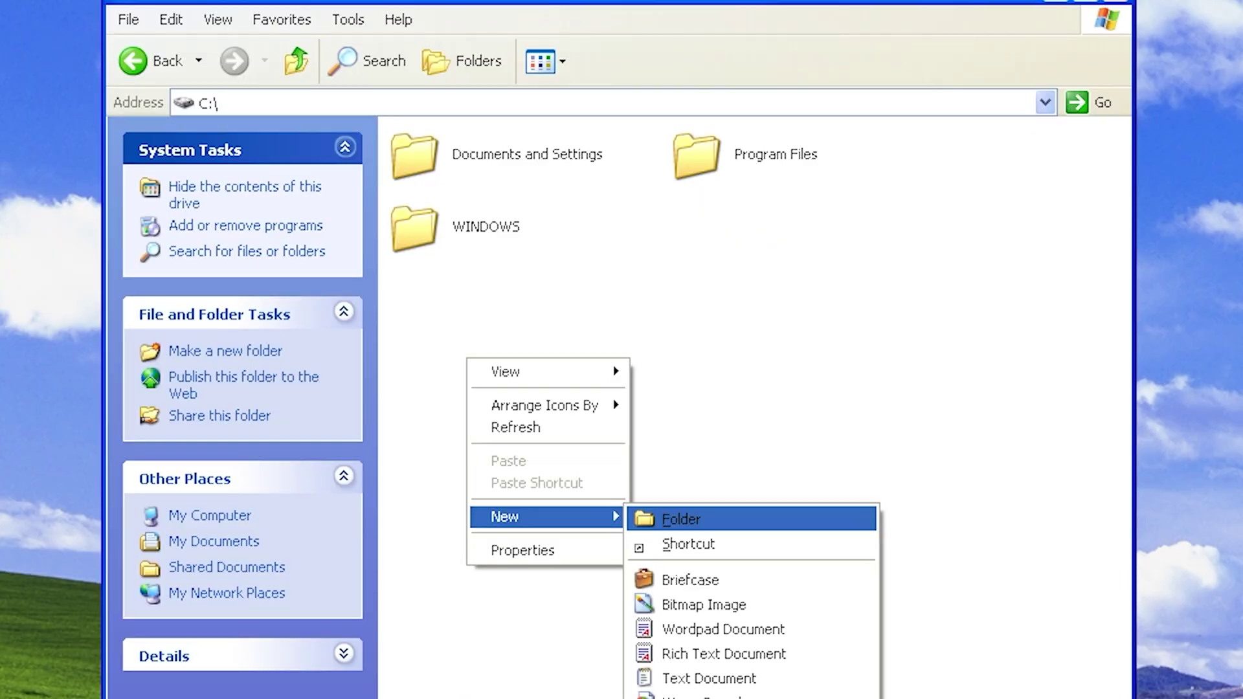
key(Return)
text(xp-sp4)
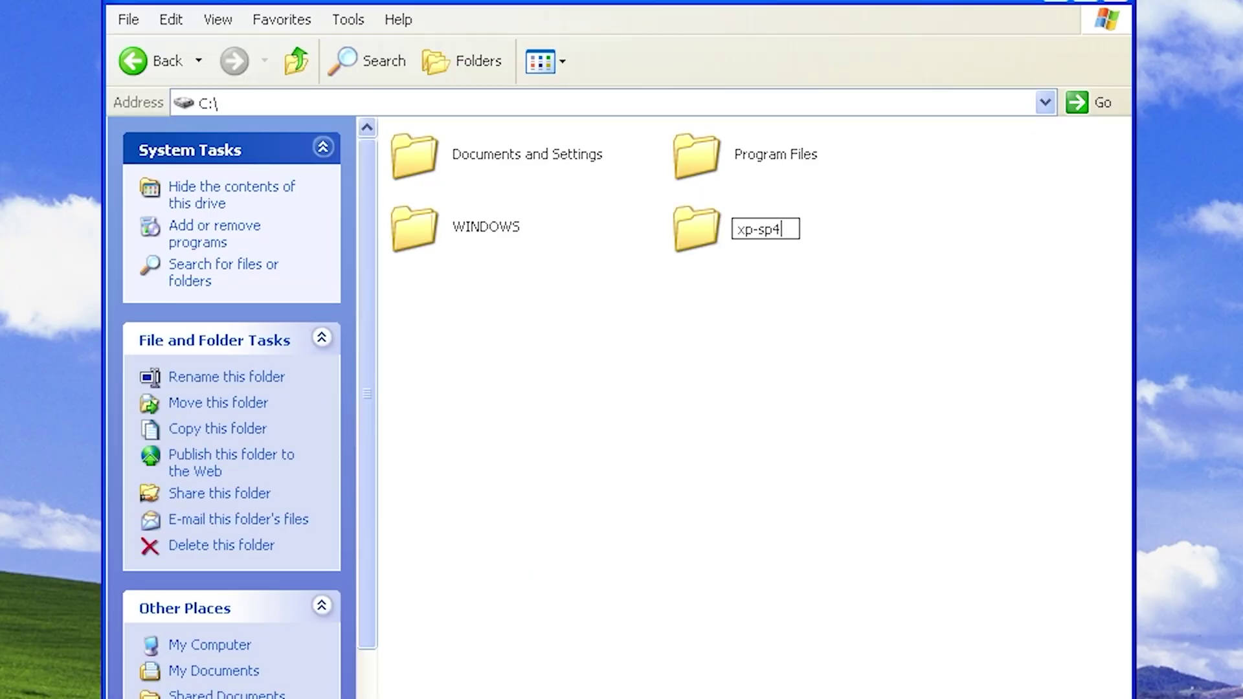
key(Return)
key(Return)
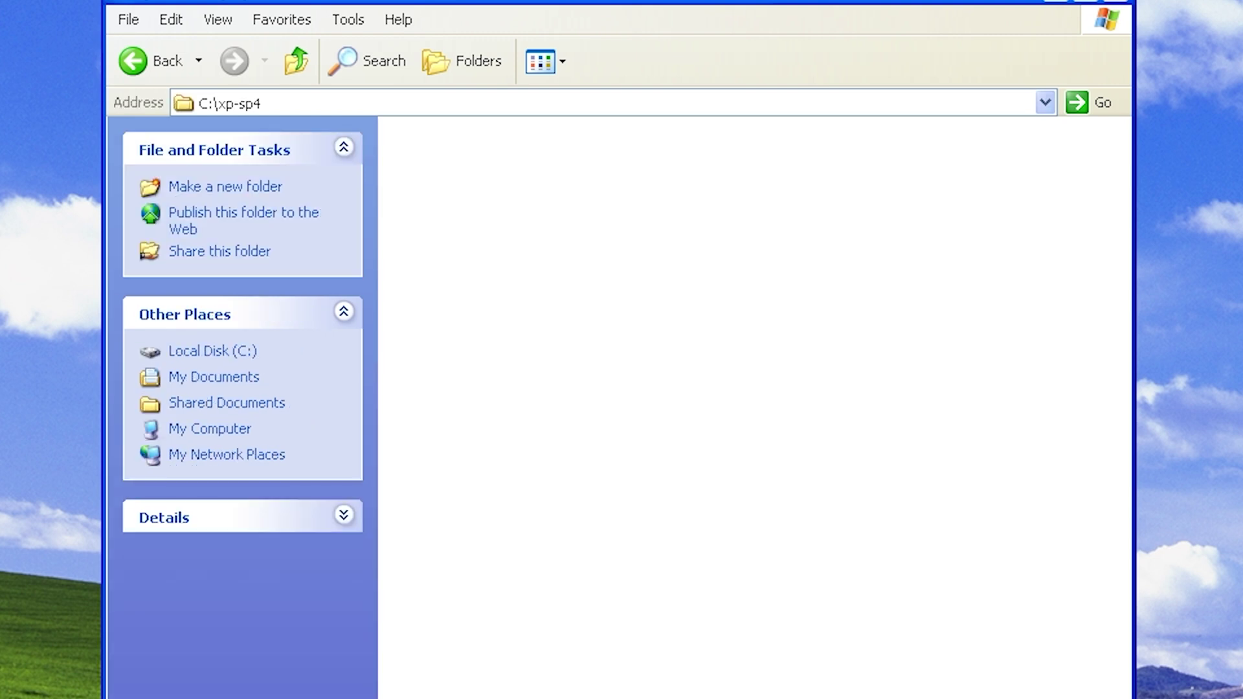
Move the Downloads folder from My Documents into C:\xp-sp4
key(super)
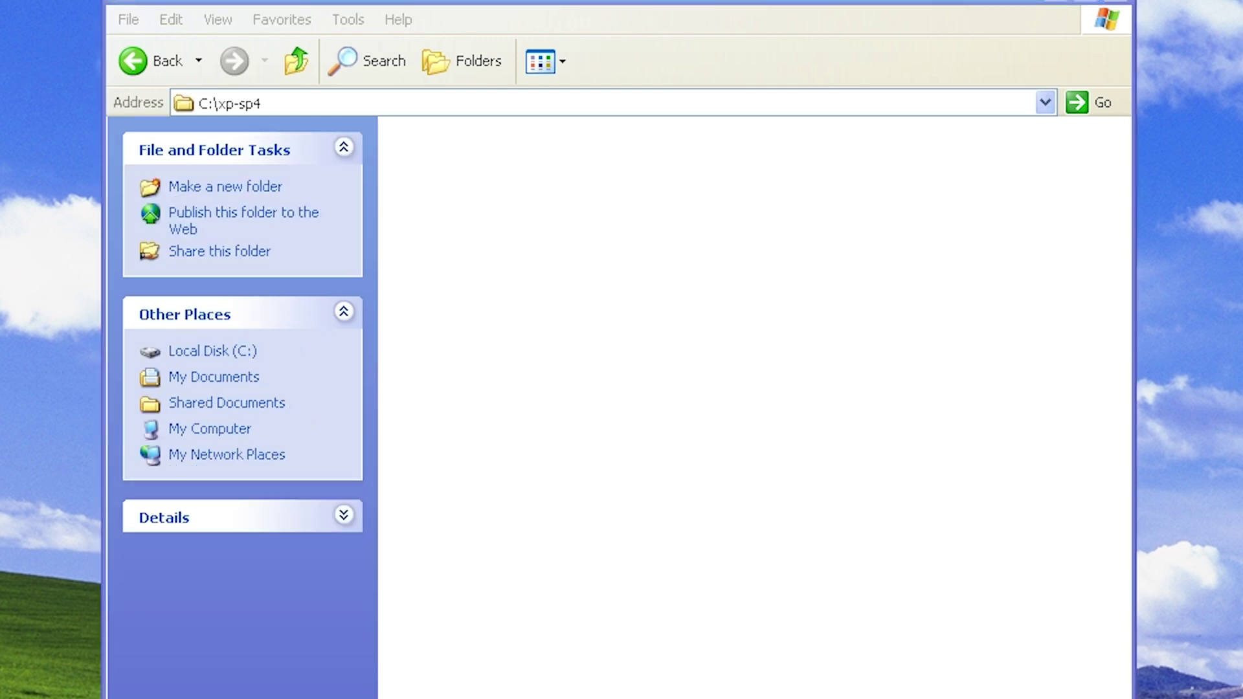
key(alt+Tab)
key(ctrl+v)
Rename the moved Downloads folder in lowercase as downloads
key(F2)
key(Left)
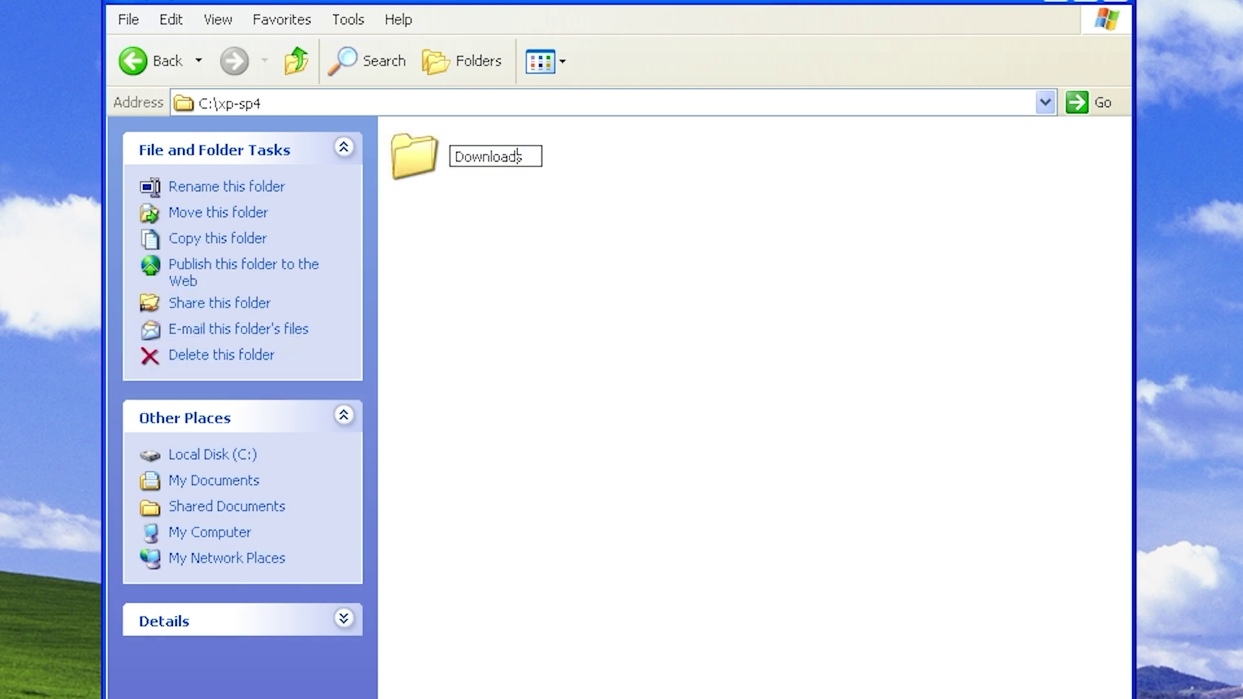
key(Left)
key(Left)
key(Left)
key(Left)
key(Left)
key(Left)
key(Left)
key(Left)
key(Delete)
text(d)
key(Return)
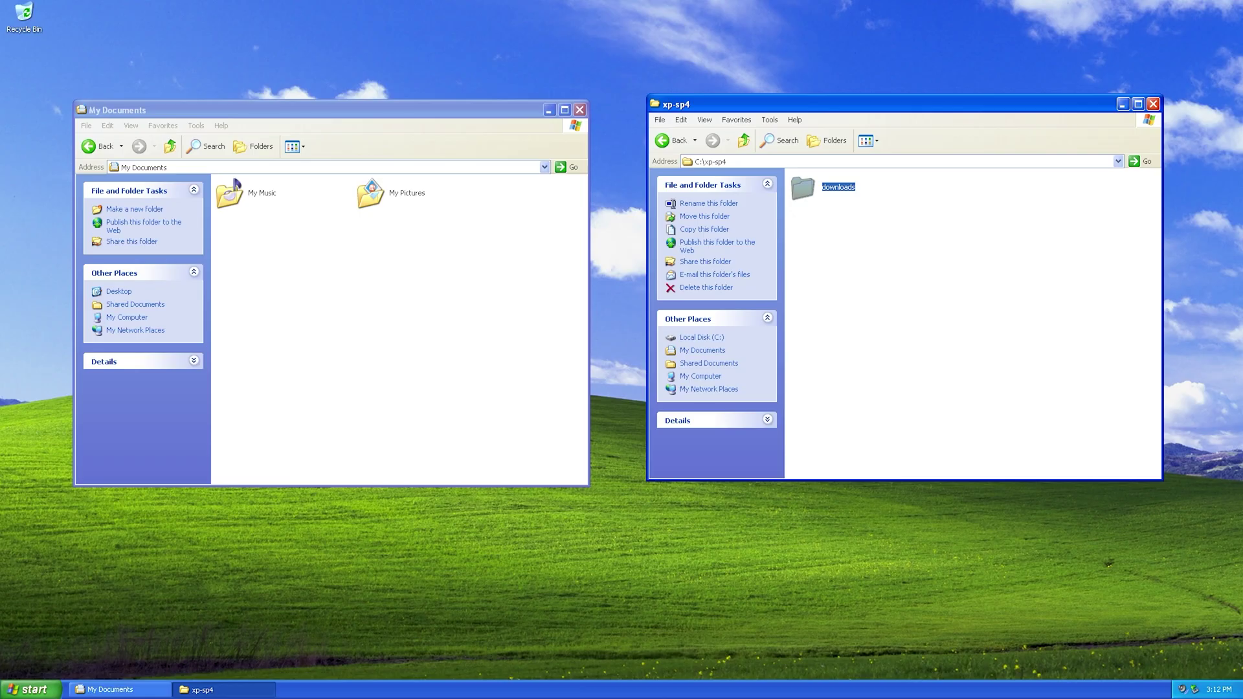
Close the My Documents window and check the files and path of the downloads folder in C:\xp-sp4
click(579, 110)
drag(1075, 102, 665, 67)
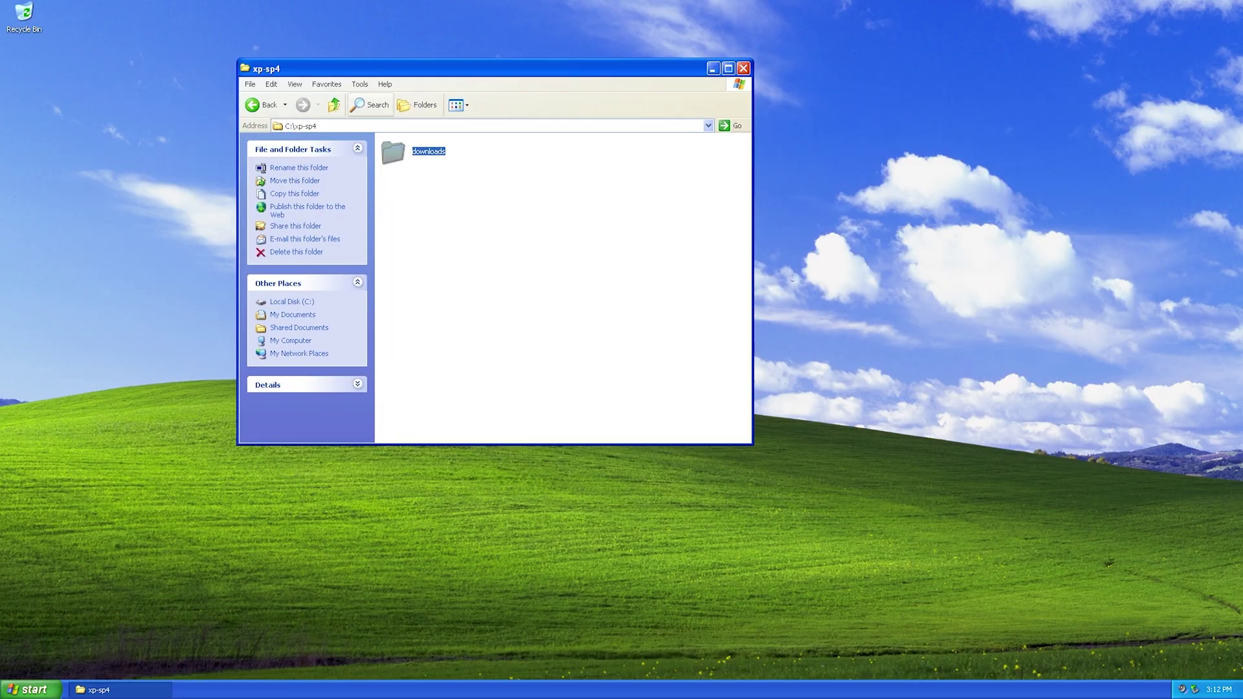
double_click(394, 152)
click(415, 127)
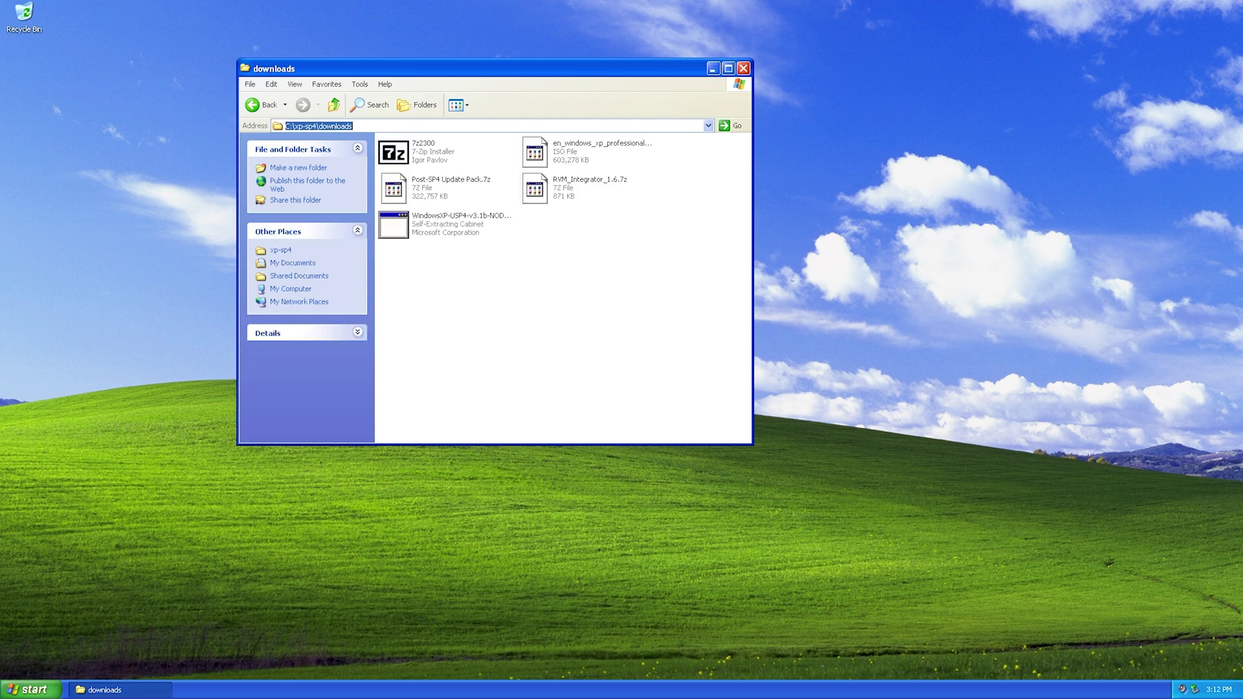
click(414, 127)
key(BackSpace)
Create a folder named build in C:\xp-sp4, next to the downloads folder
right_click(487, 264)
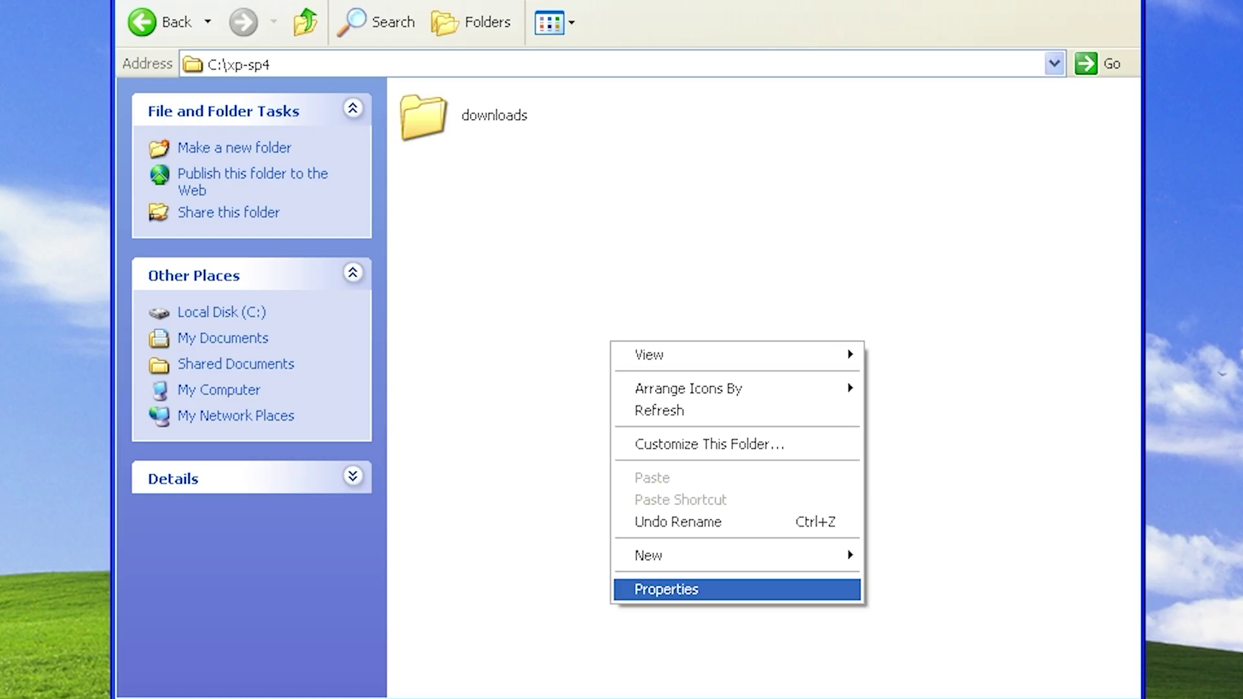
key(Up)
key(Right)
key(Return)
key(BackSpace)
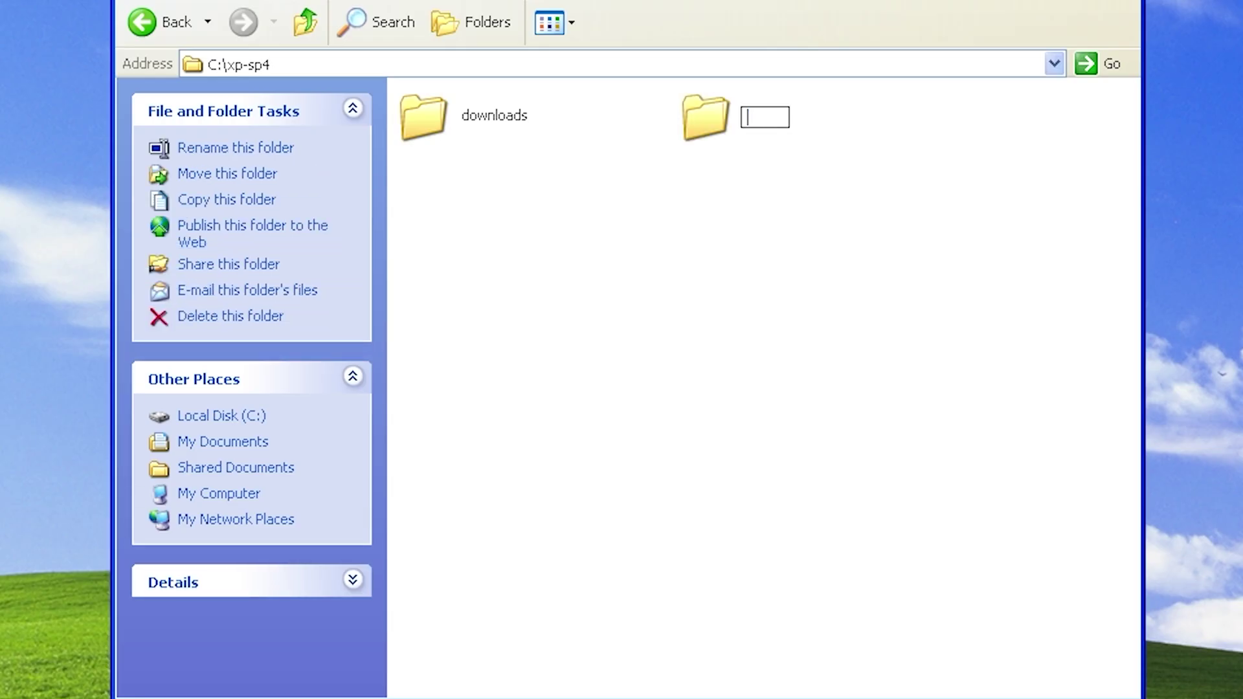
text(build)
key(Return)
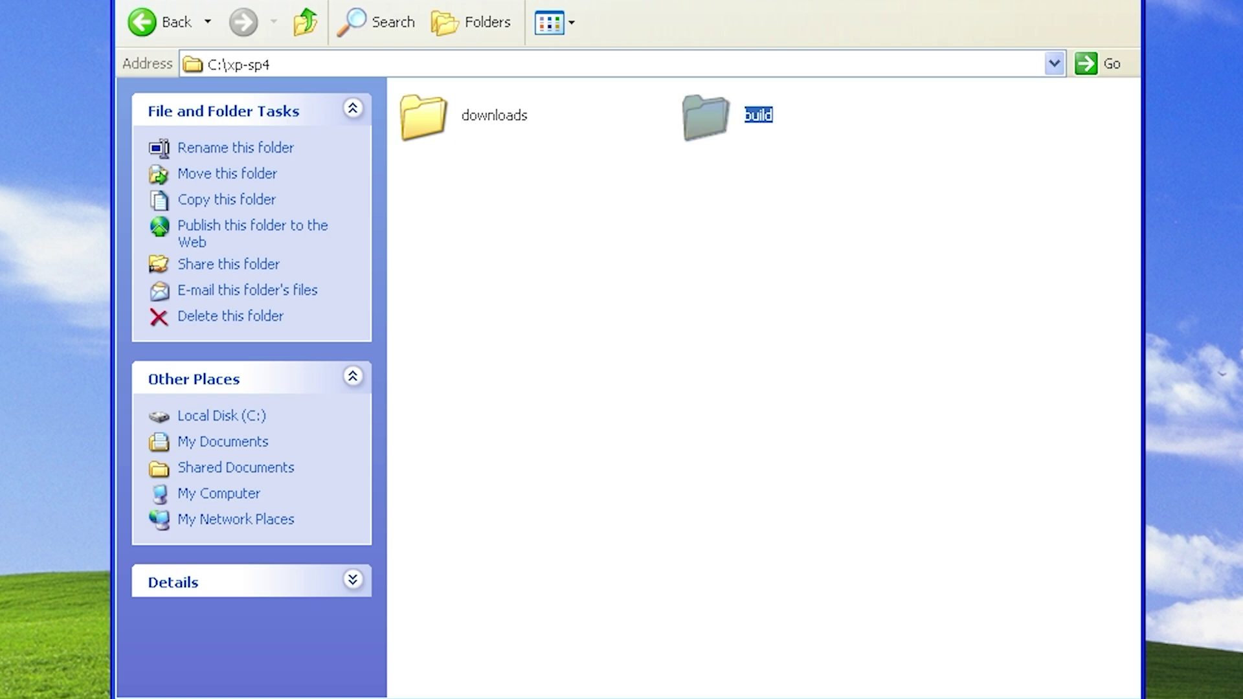
click(648, 292)
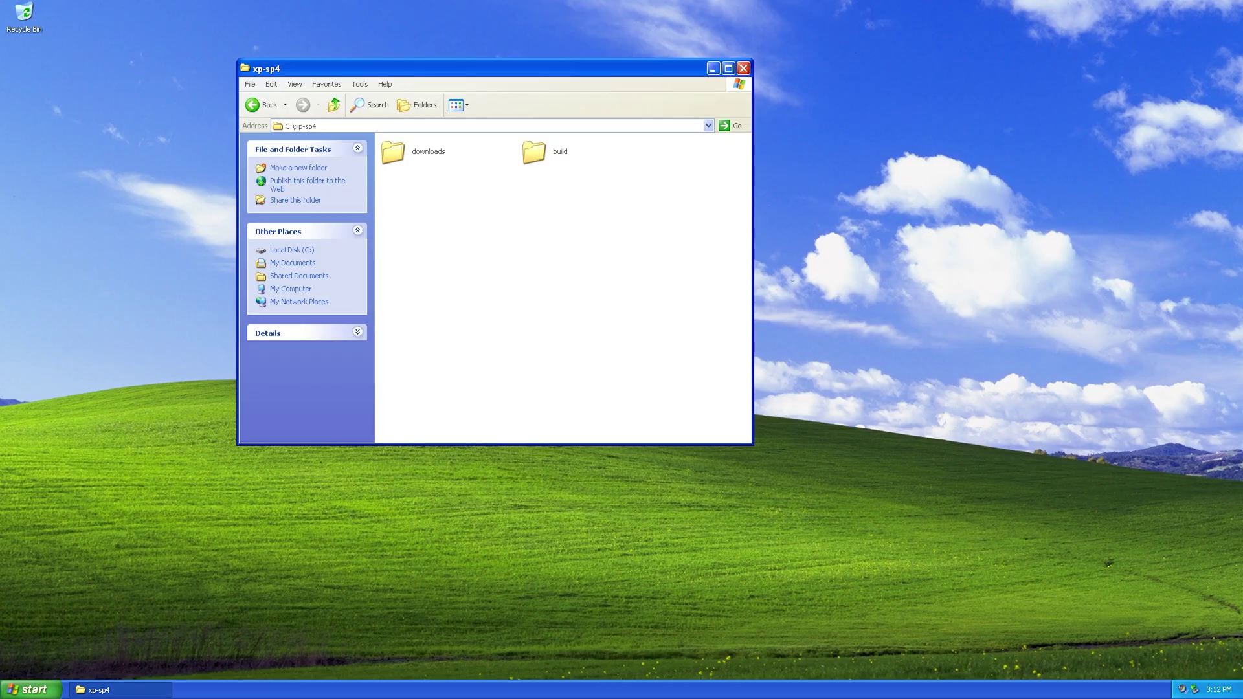
Install 7-Zip 23.00 from the 7z2300 installer in the downloads folder, keeping the destination C:\Program Files\7-Zip\
double_click(424, 118)
double_click(415, 152)
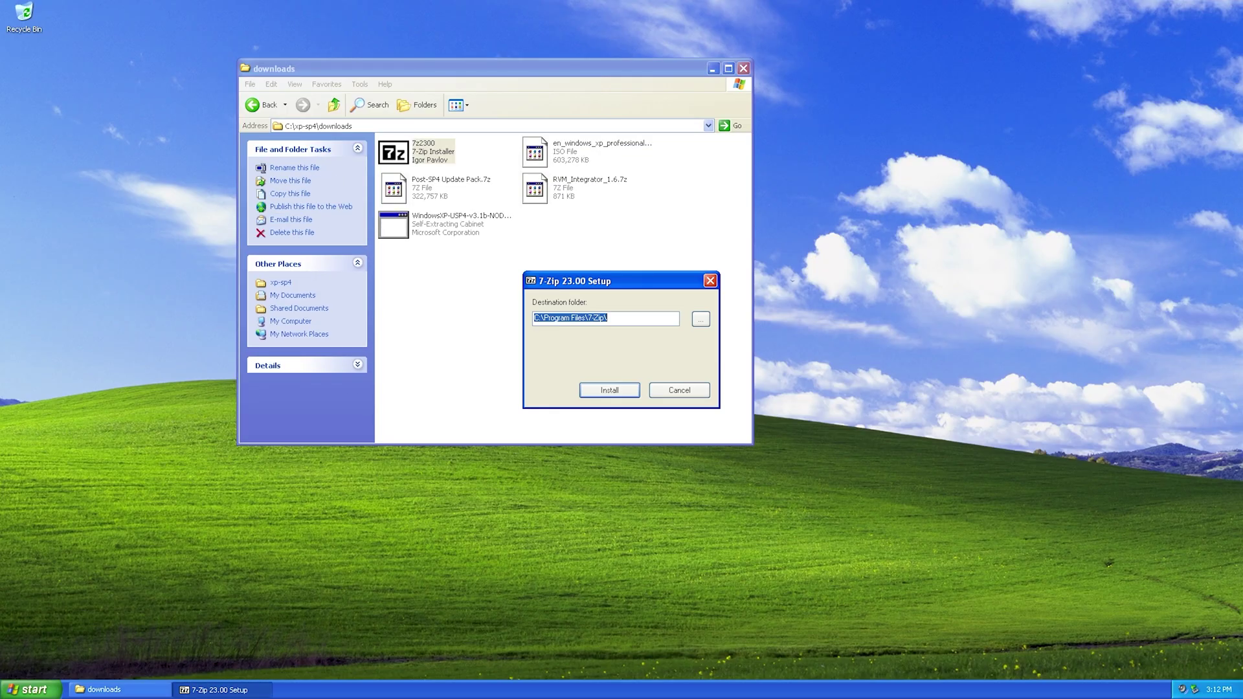
key(Return)
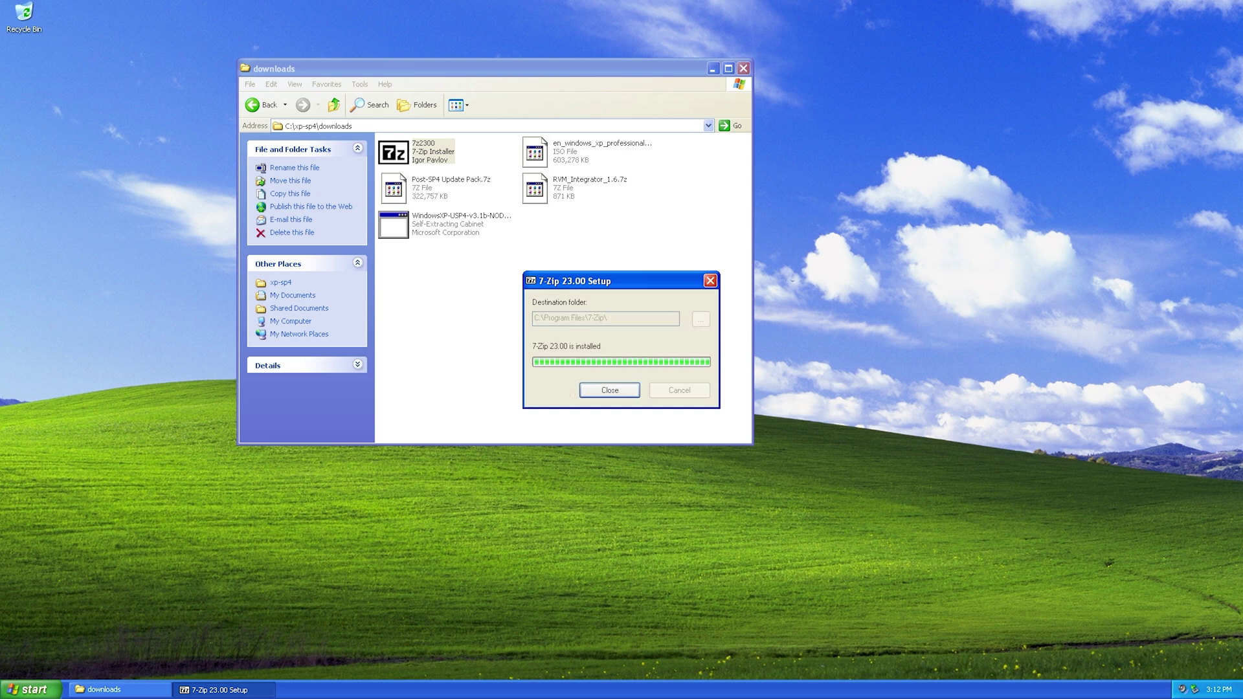
key(Return)
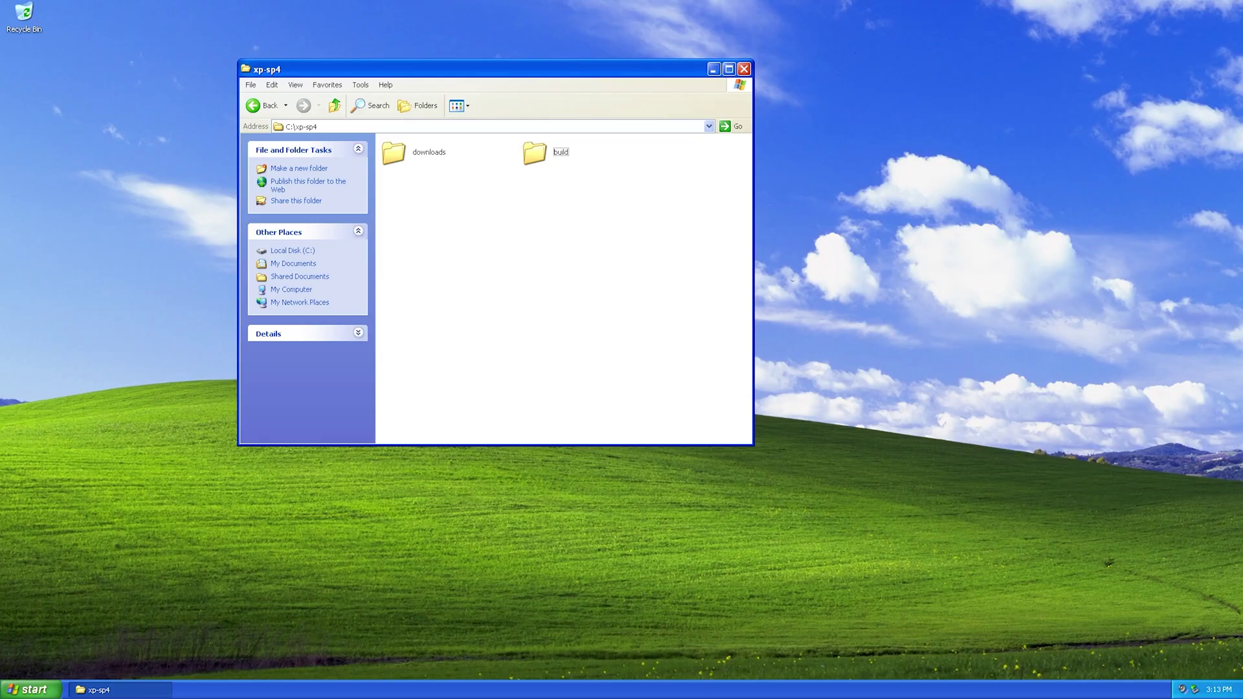
Open the build folder, and browse the files on the GRTMPFPP_EN (D:) disc in a second window
key(Return)
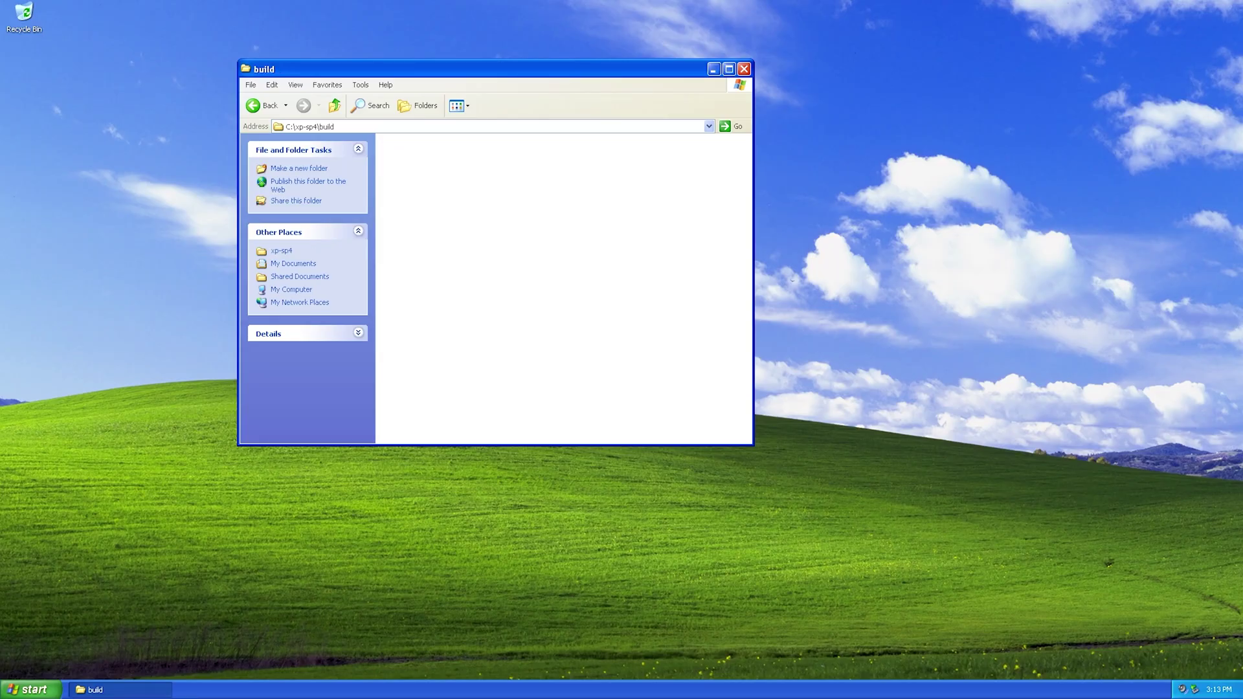
click(31, 689)
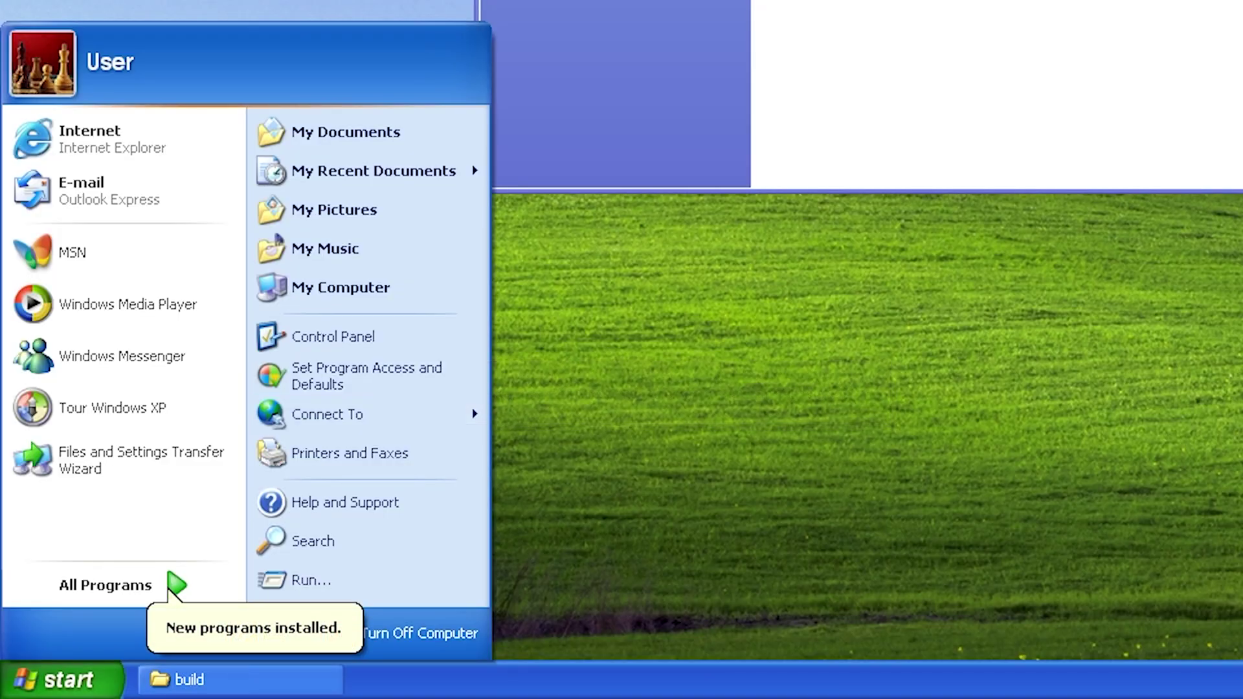
click(168, 494)
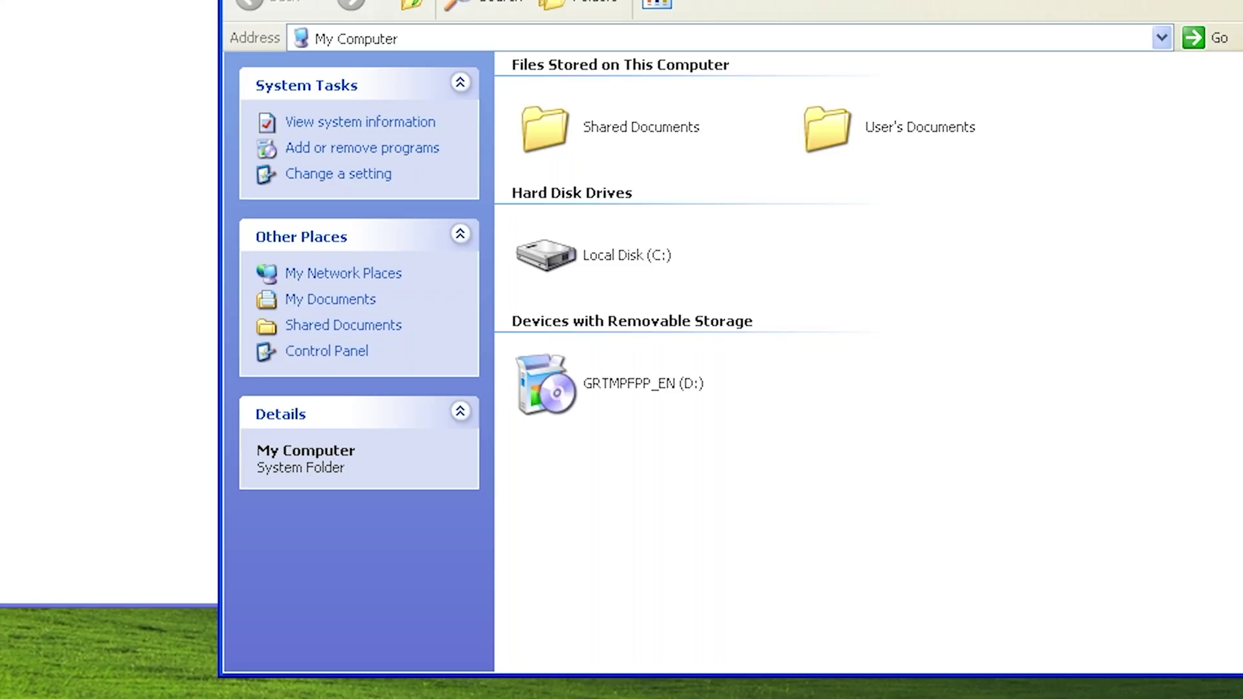
right_click(589, 379)
key(Down)
key(Down)
key(Down)
key(Return)
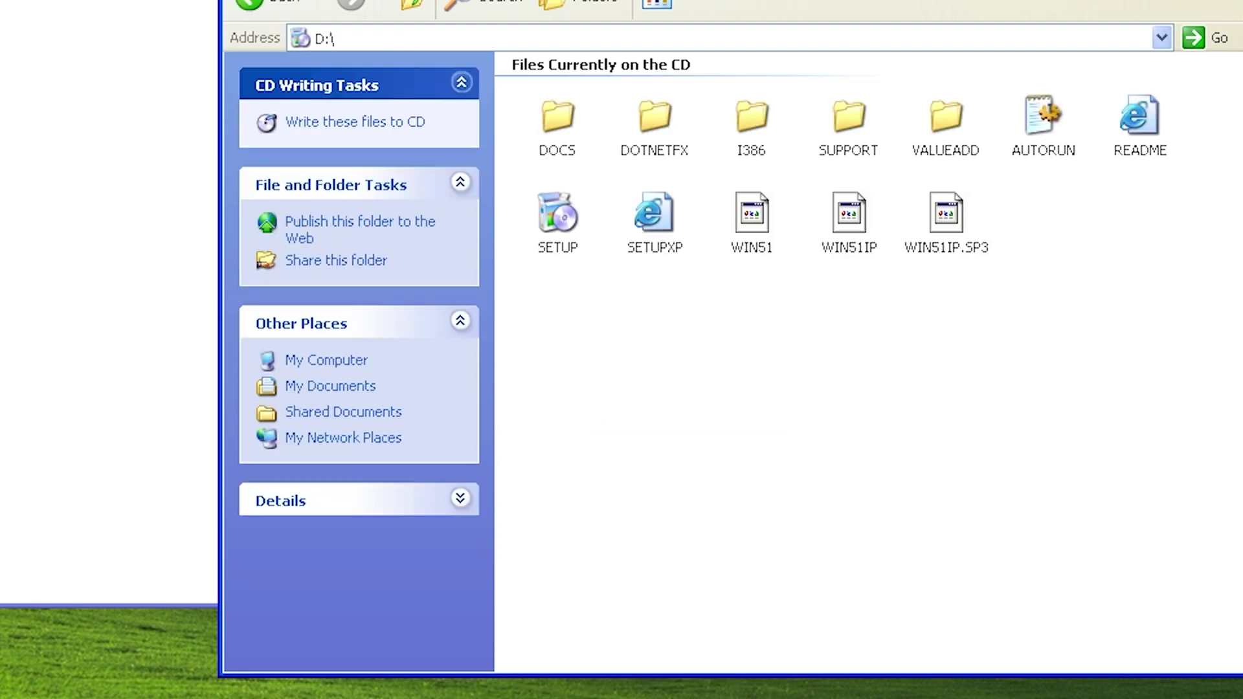
Copy all files and folders from the D: disc into C:\xp-sp4\build, and return to the xp-sp4 folder
drag(1208, 306, 544, 107)
right_click(559, 116)
key(Down)
key(Down)
key(Down)
key(Down)
key(Down)
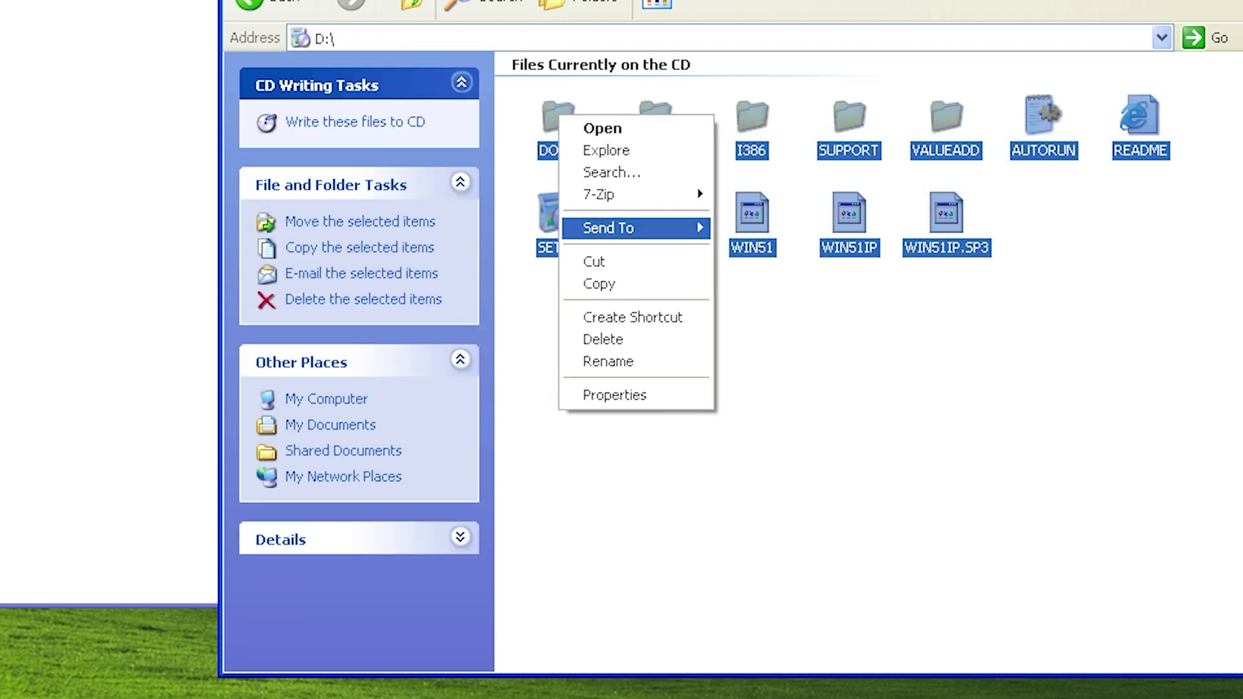
key(Down)
key(Down)
key(Down)
key(Return)
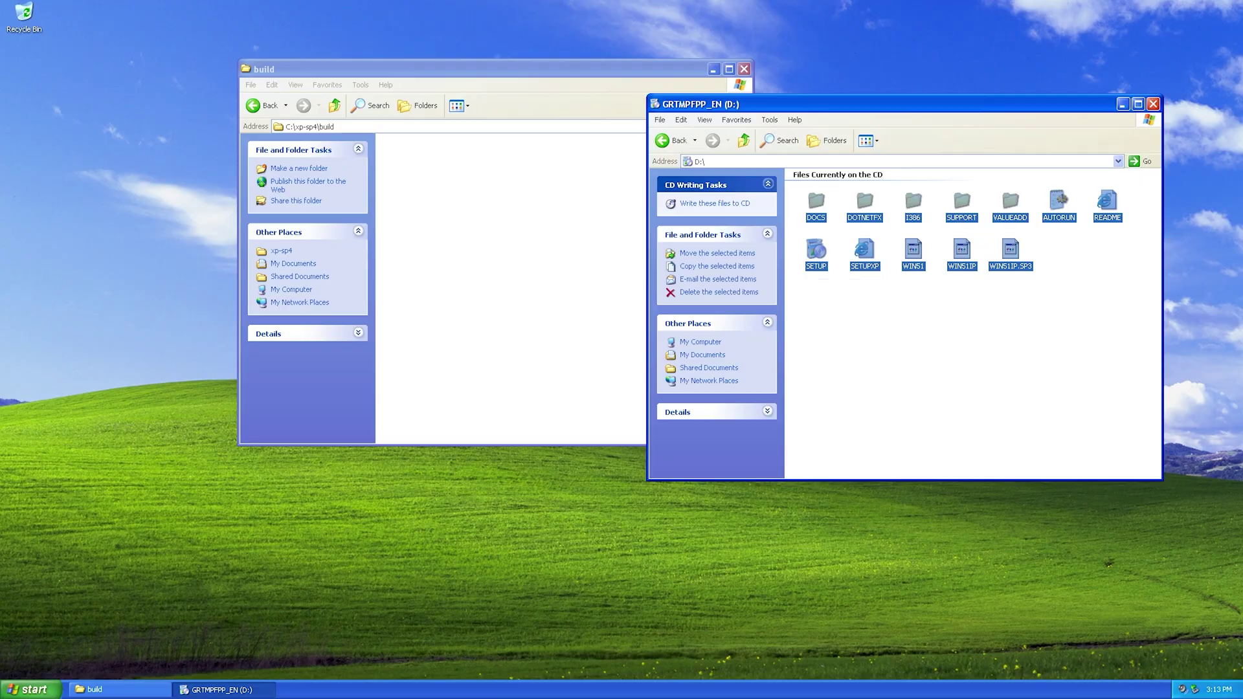
key(alt+Tab)
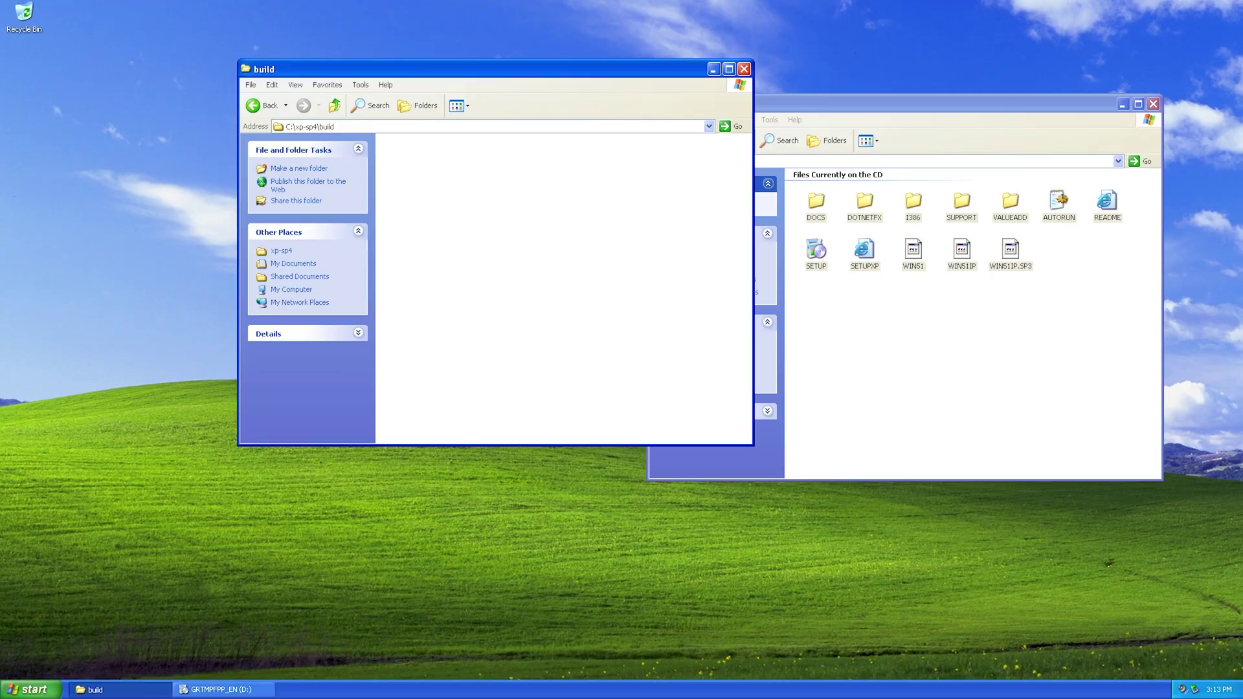
right_click(556, 270)
click(575, 339)
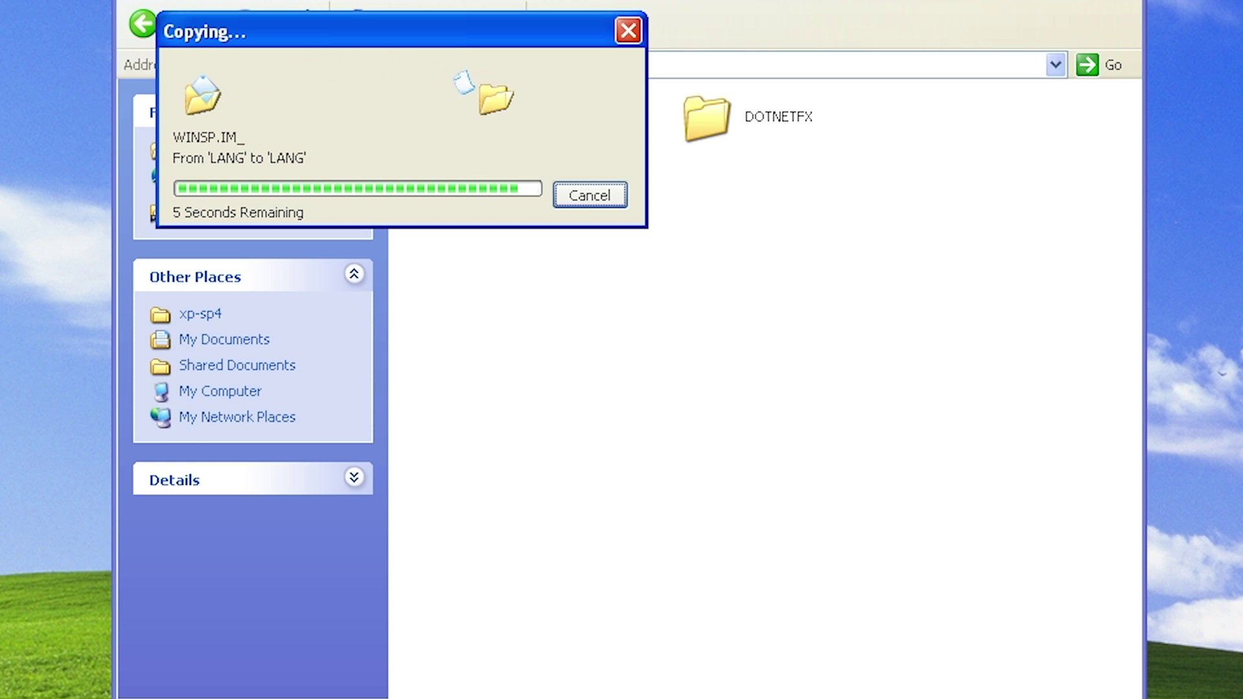
click(309, 25)
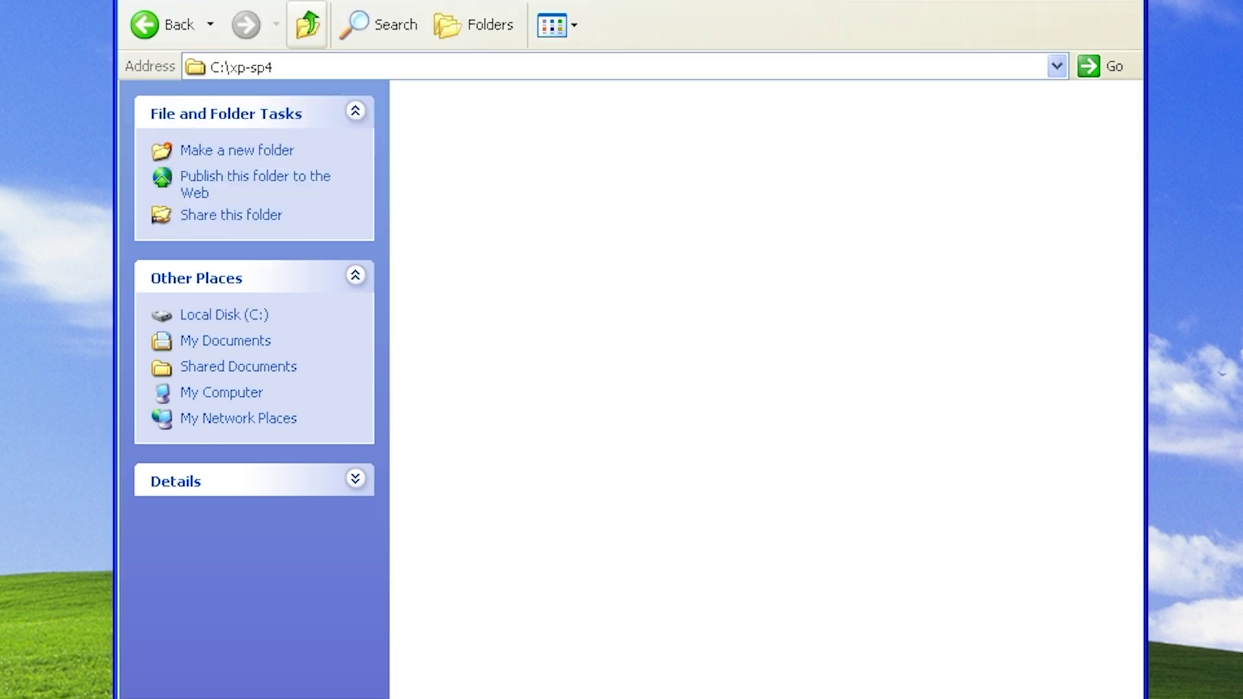
Copy the en_windows_xp_professional ISO file from the downloads folder into C:\xp-sp4\build
double_click(426, 120)
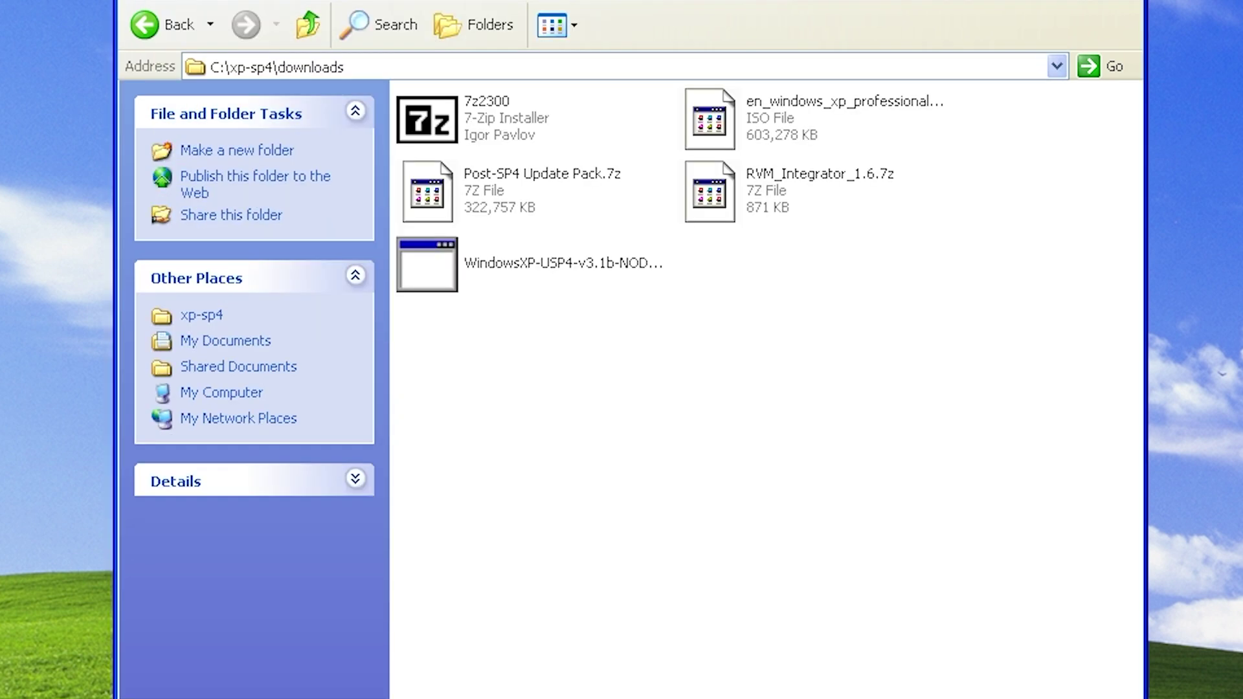
right_click(768, 129)
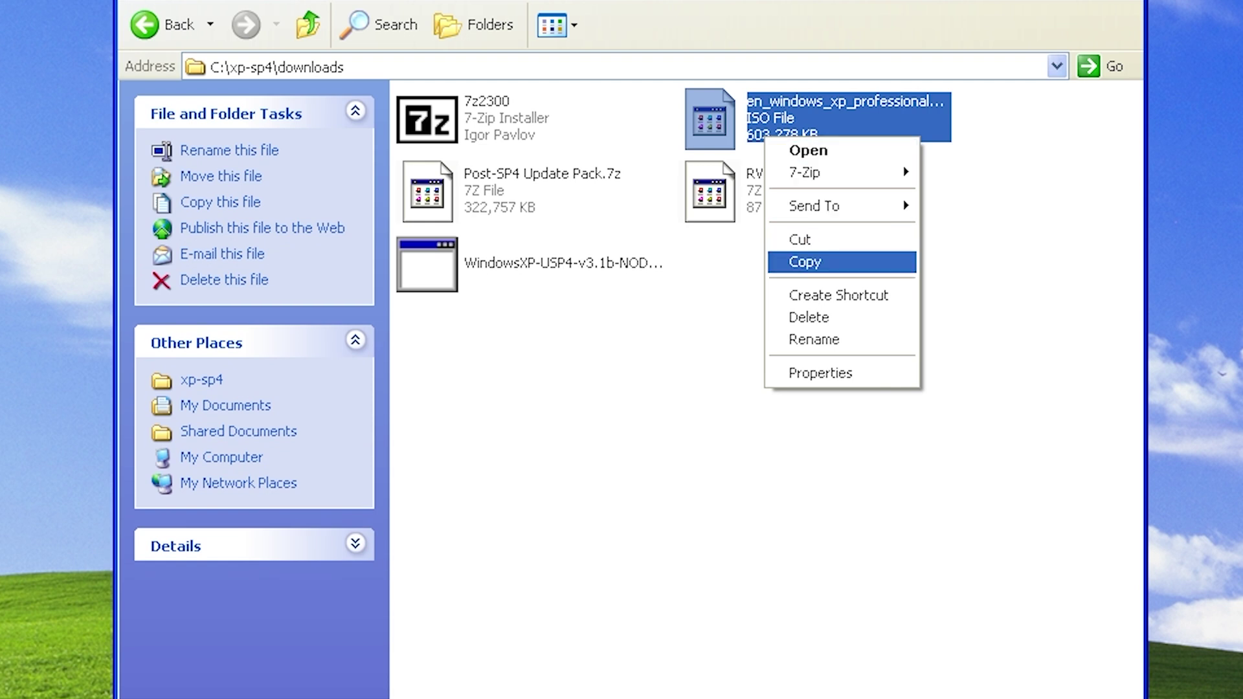
click(810, 263)
click(309, 25)
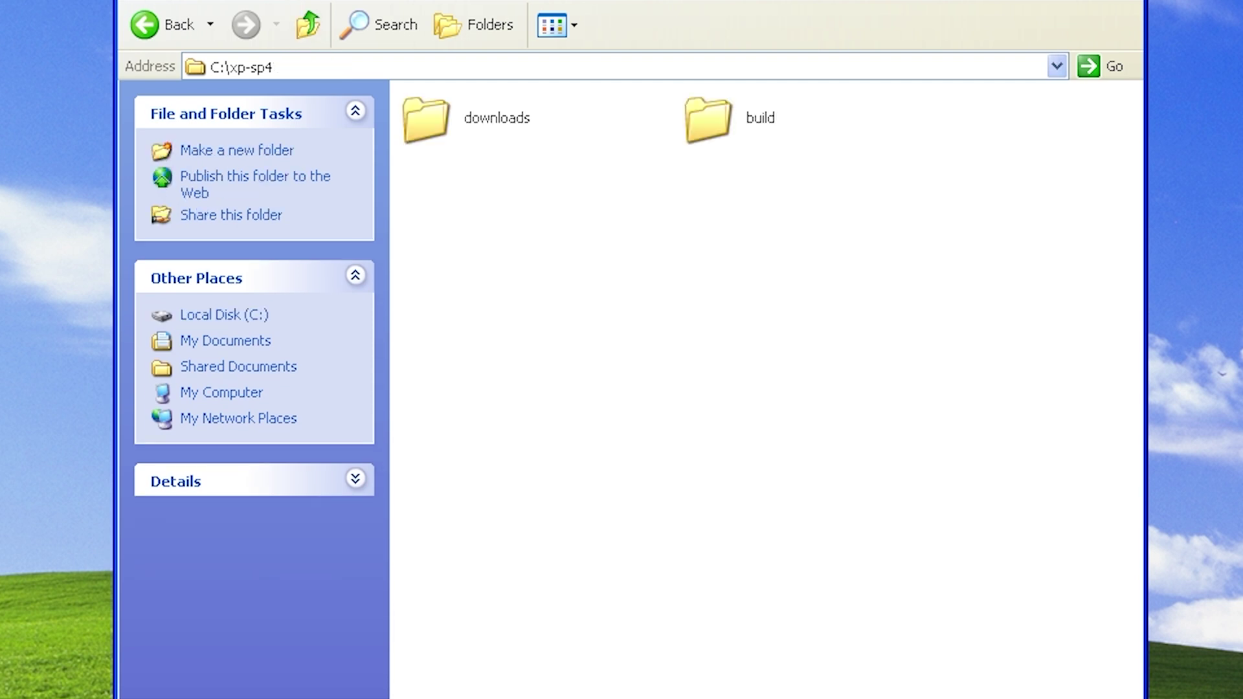
double_click(708, 117)
right_click(706, 259)
click(810, 396)
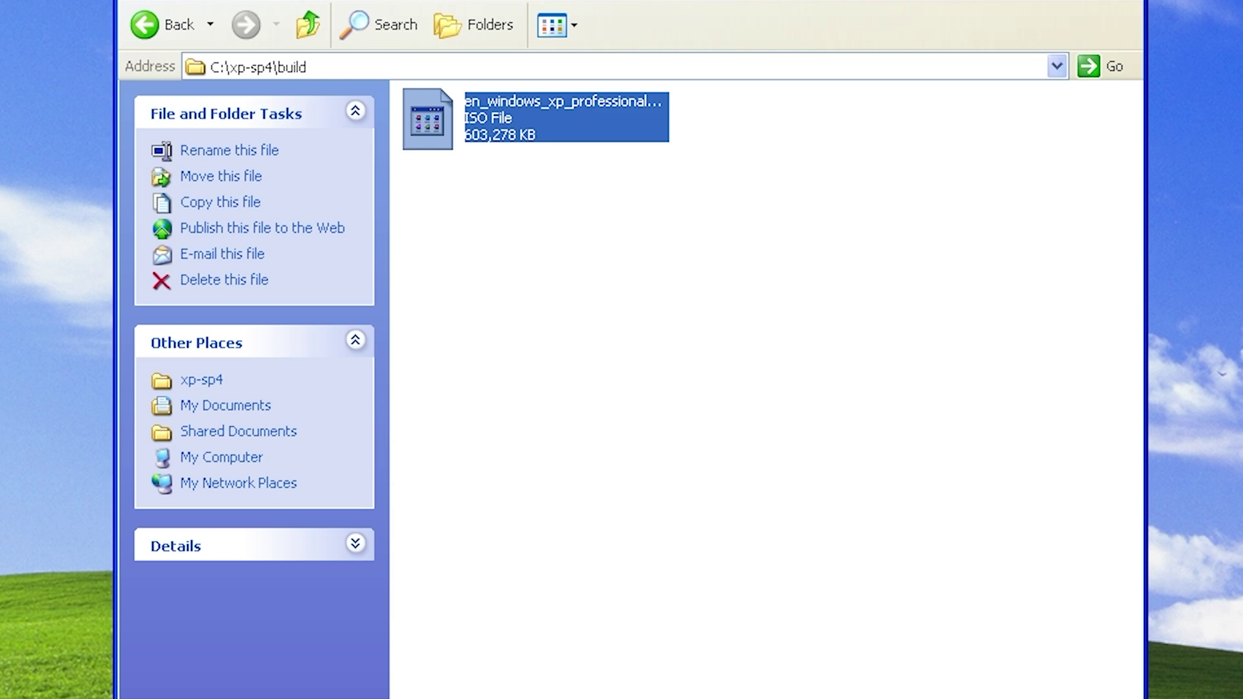
Extract the Windows XP ISO directly into the build folder with 7-Zip, and dismiss the extraction window
right_click(577, 128)
mouse_move(648, 163)
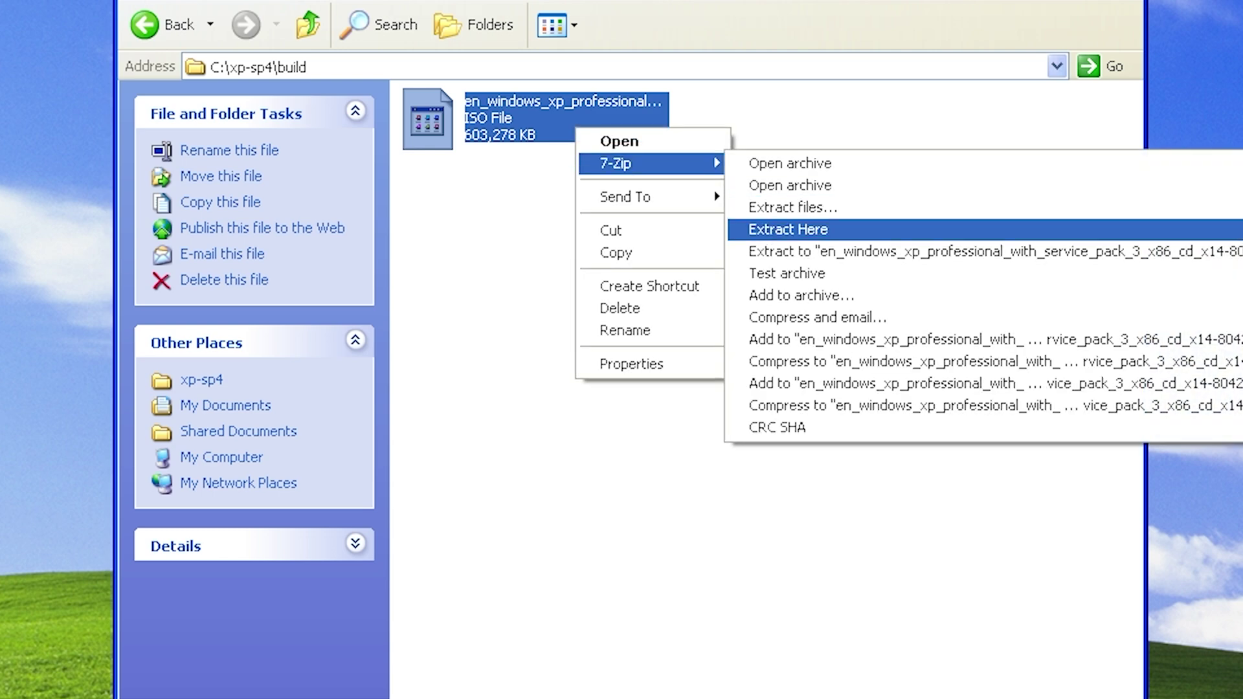
click(788, 229)
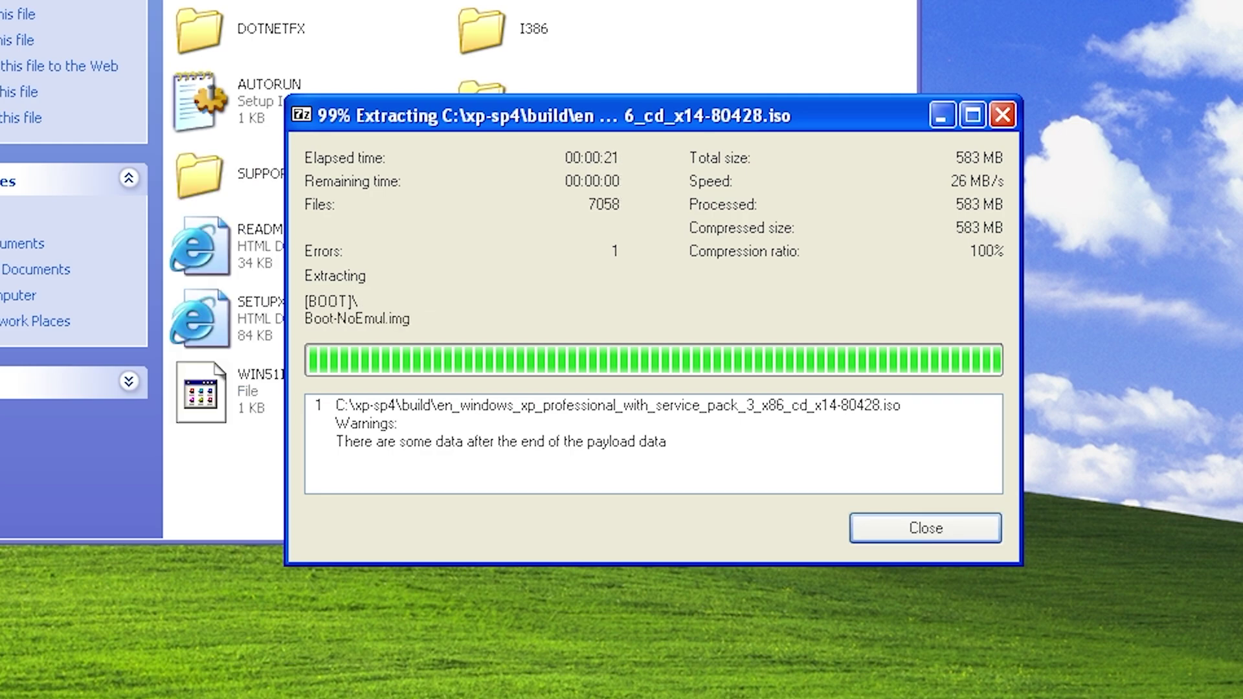
click(926, 528)
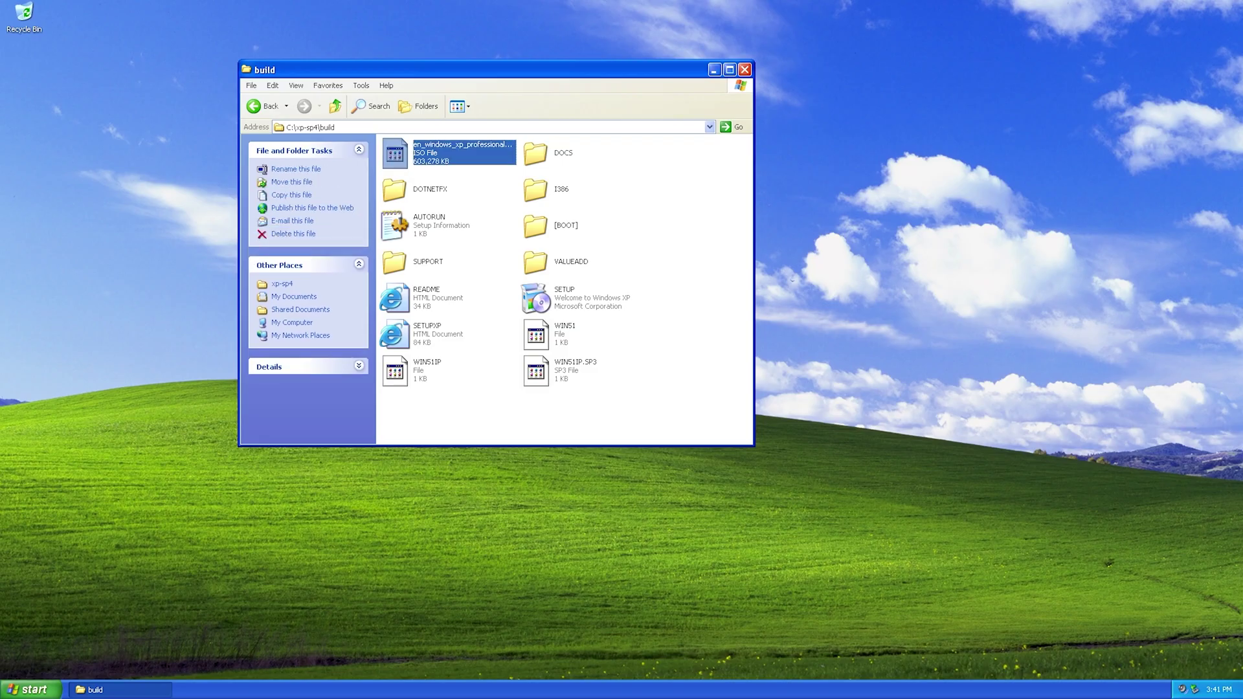
Delete the Windows XP ISO file from the build folder, and reopen the folder from xp-sp4
key(Delete)
key(Return)
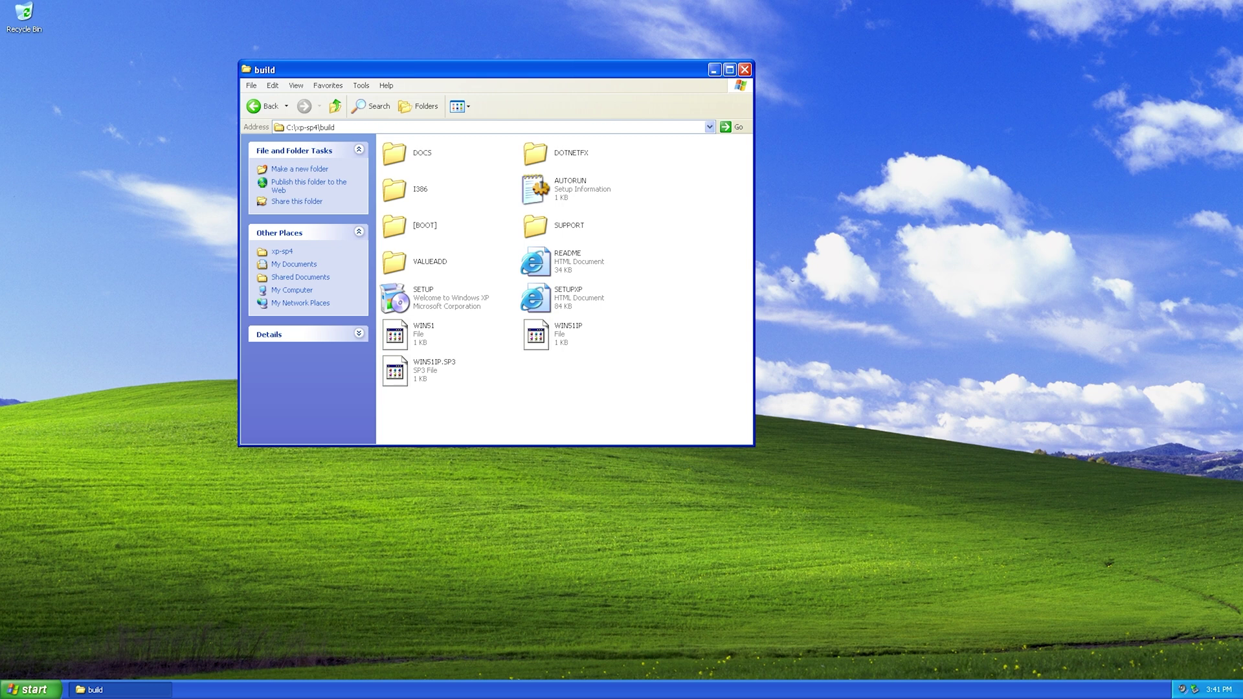
key(BackSpace)
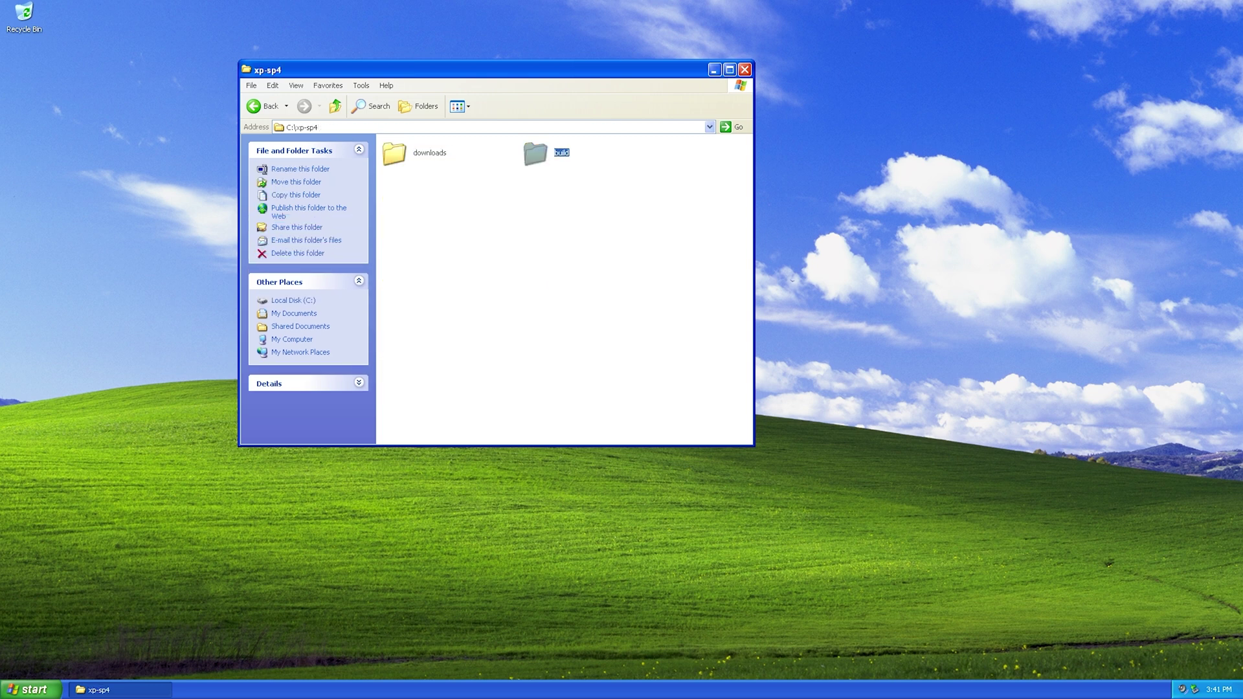
key(Return)
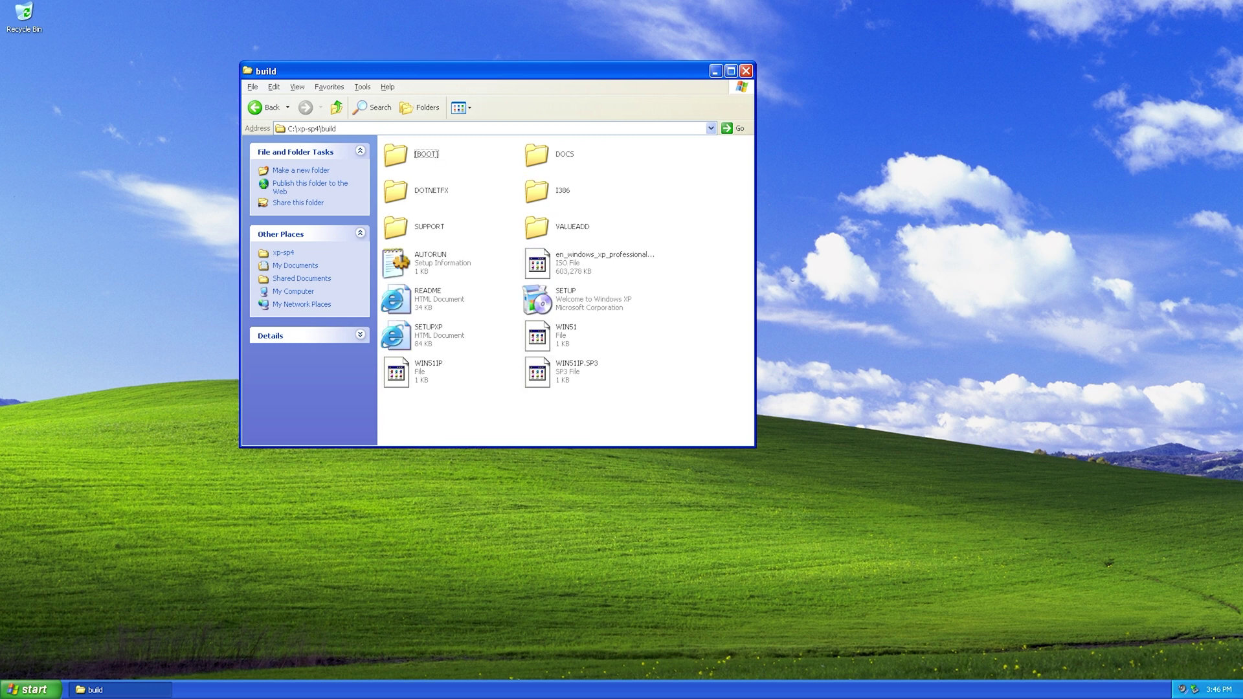
Delete the [BOOT] folder and the Windows XP ISO file from the build folder
key(Down)
key(Up)
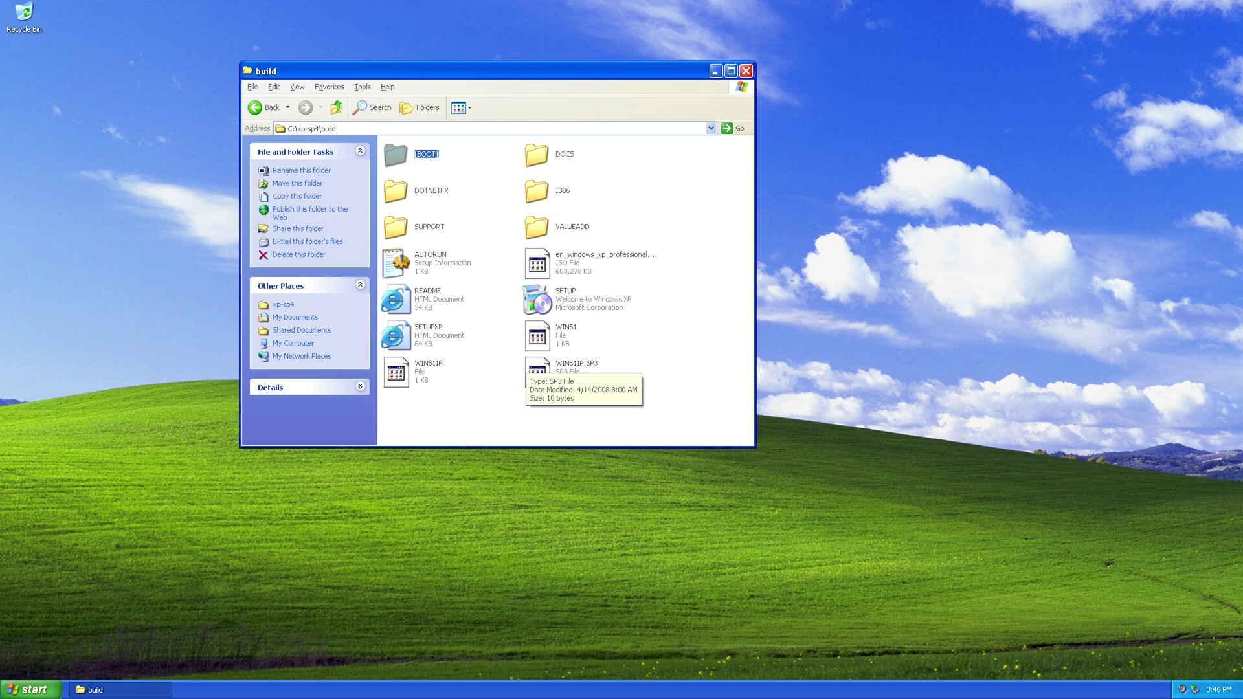
key(Delete)
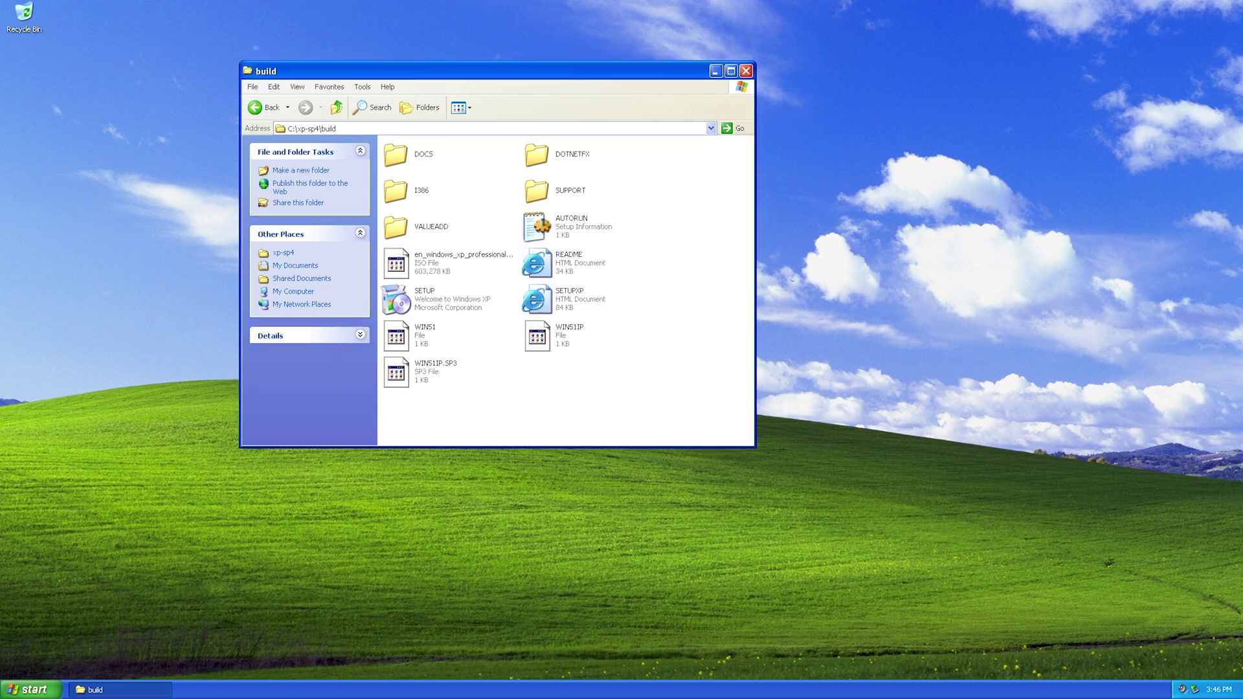
click(447, 263)
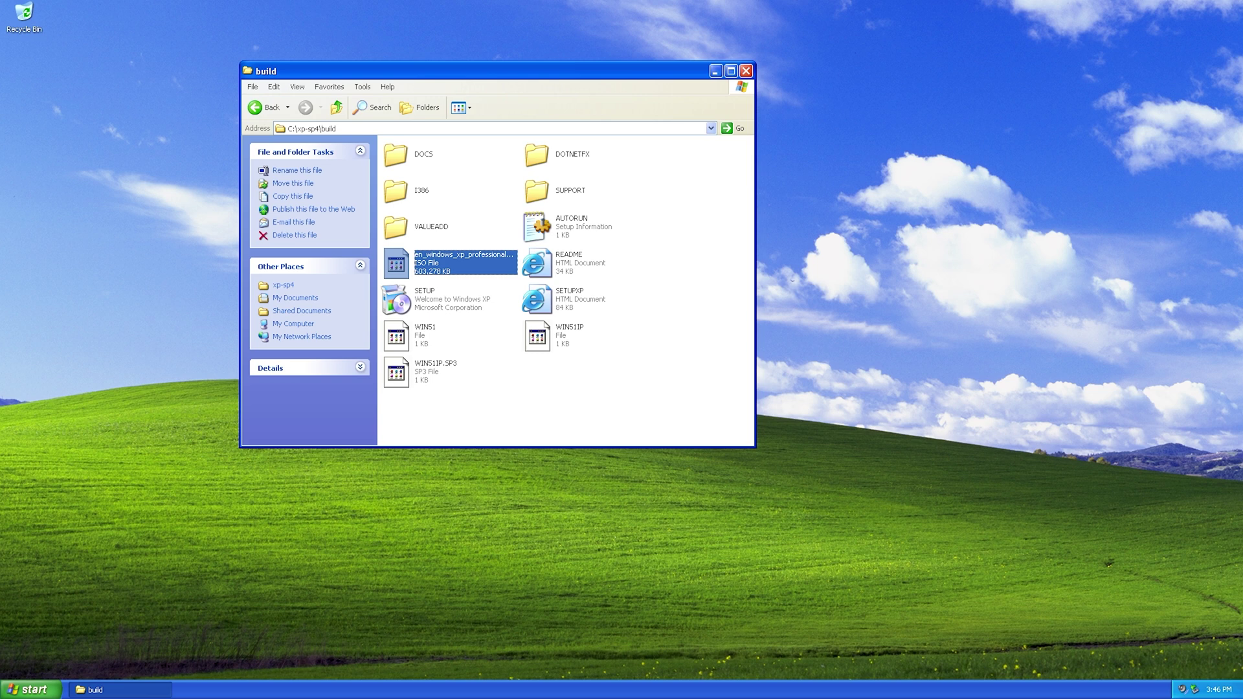
key(Delete)
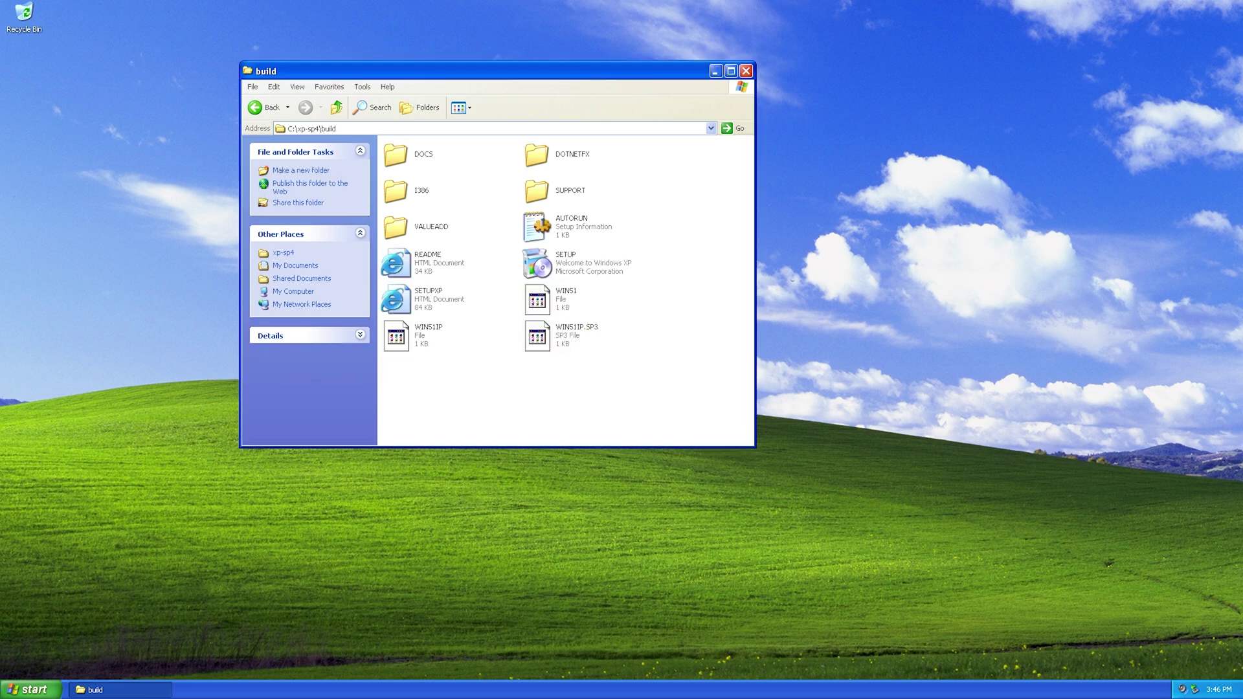
Open the downloads folder, and start a Command Prompt with its working directory changed to \xp-sp4\downloads
key(BackSpace)
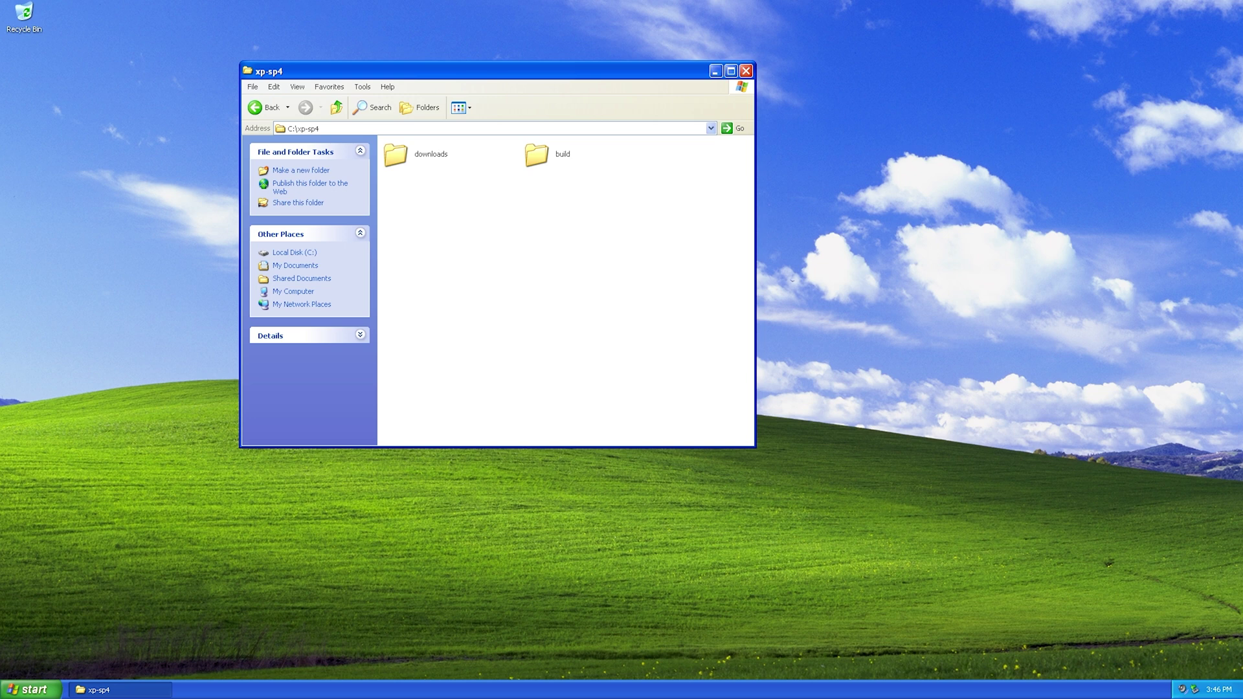
double_click(397, 156)
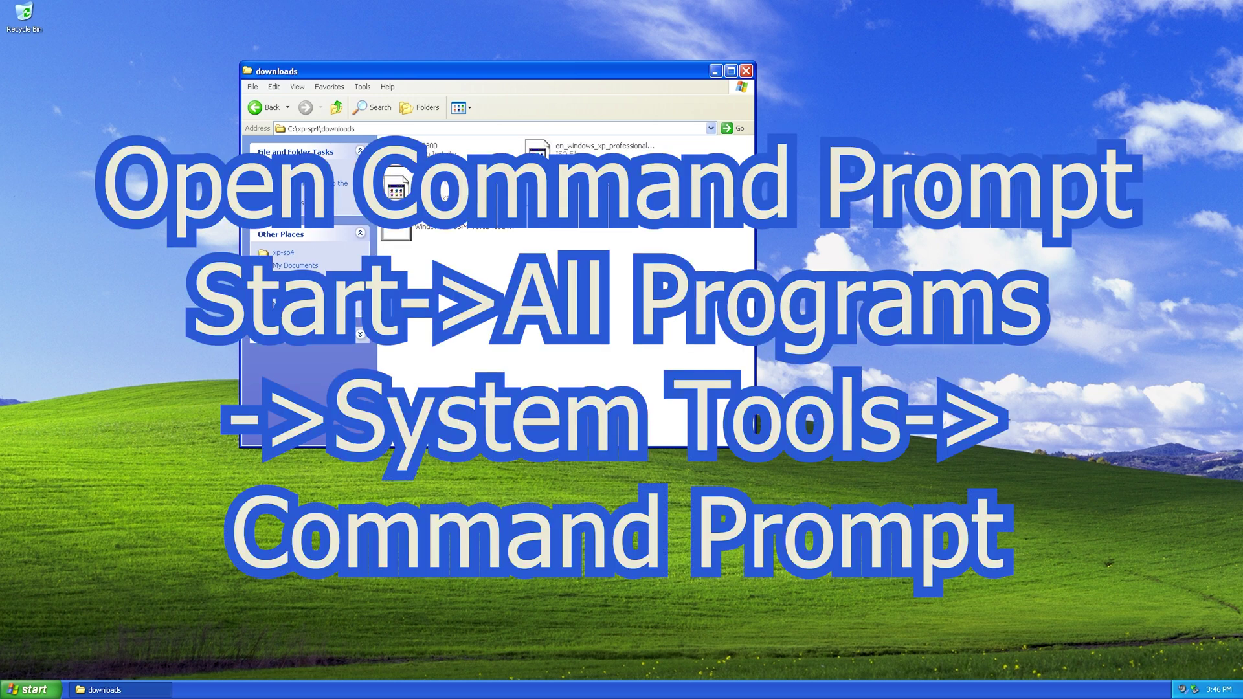
click(31, 690)
click(52, 605)
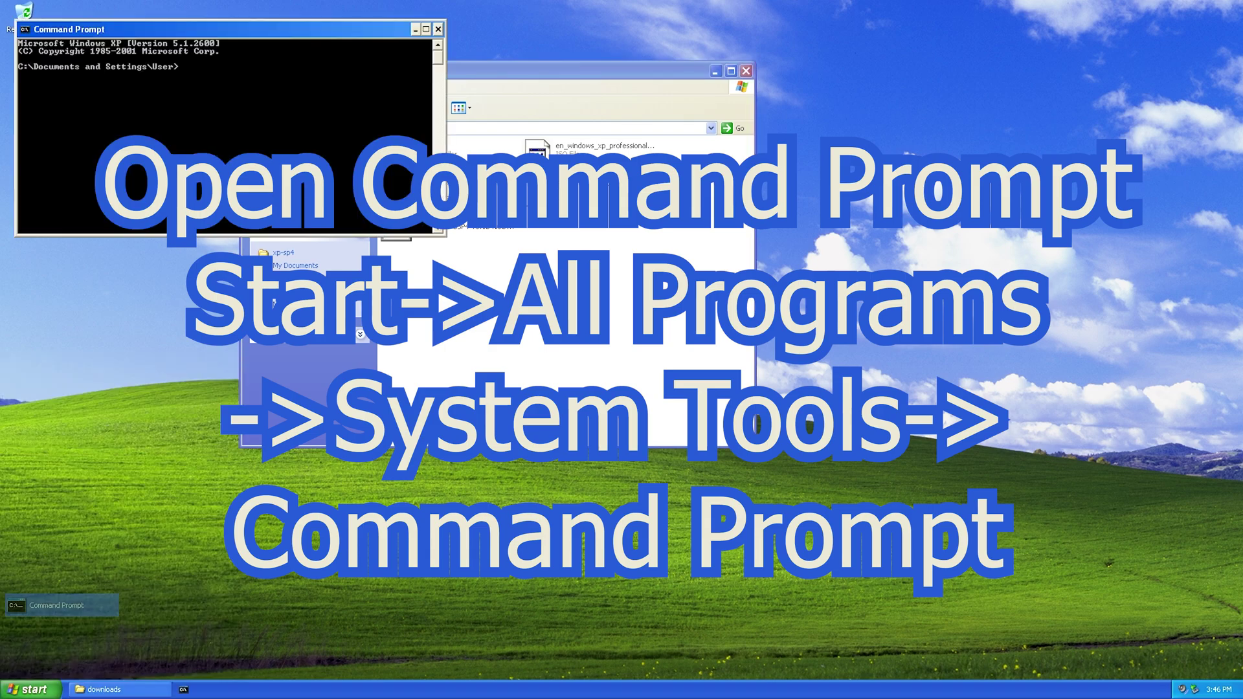
text(cd \x)
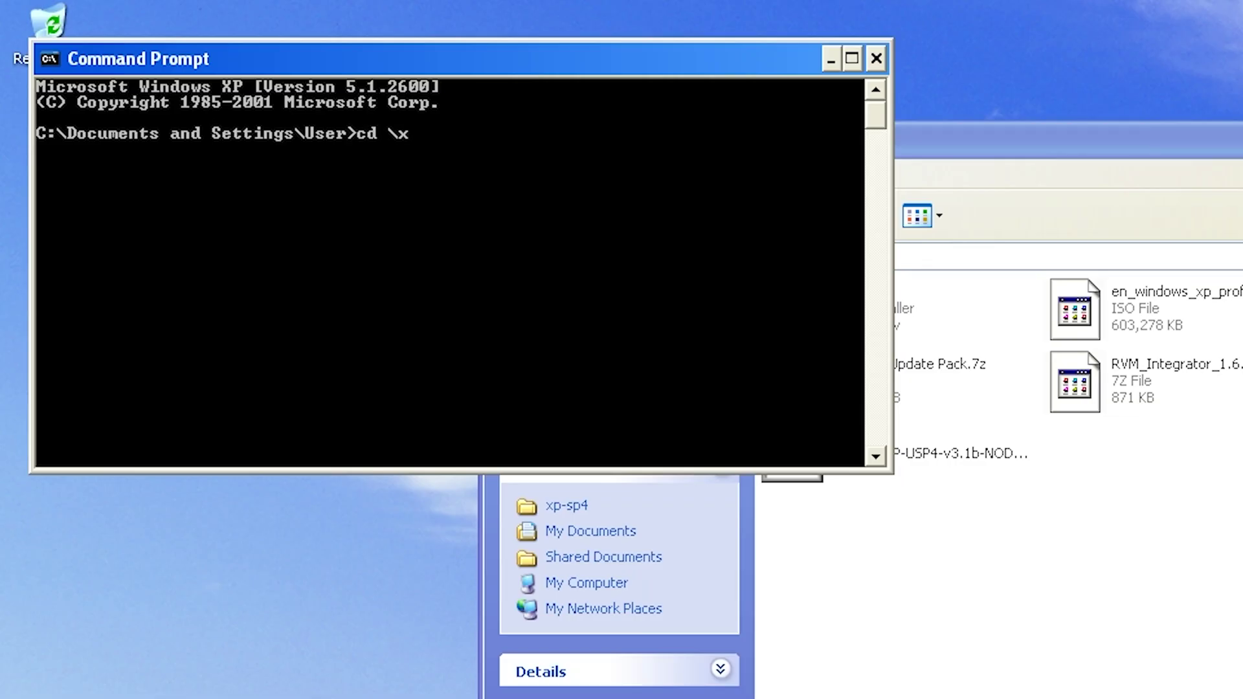
text(p-sp4\downloads)
key(Return)
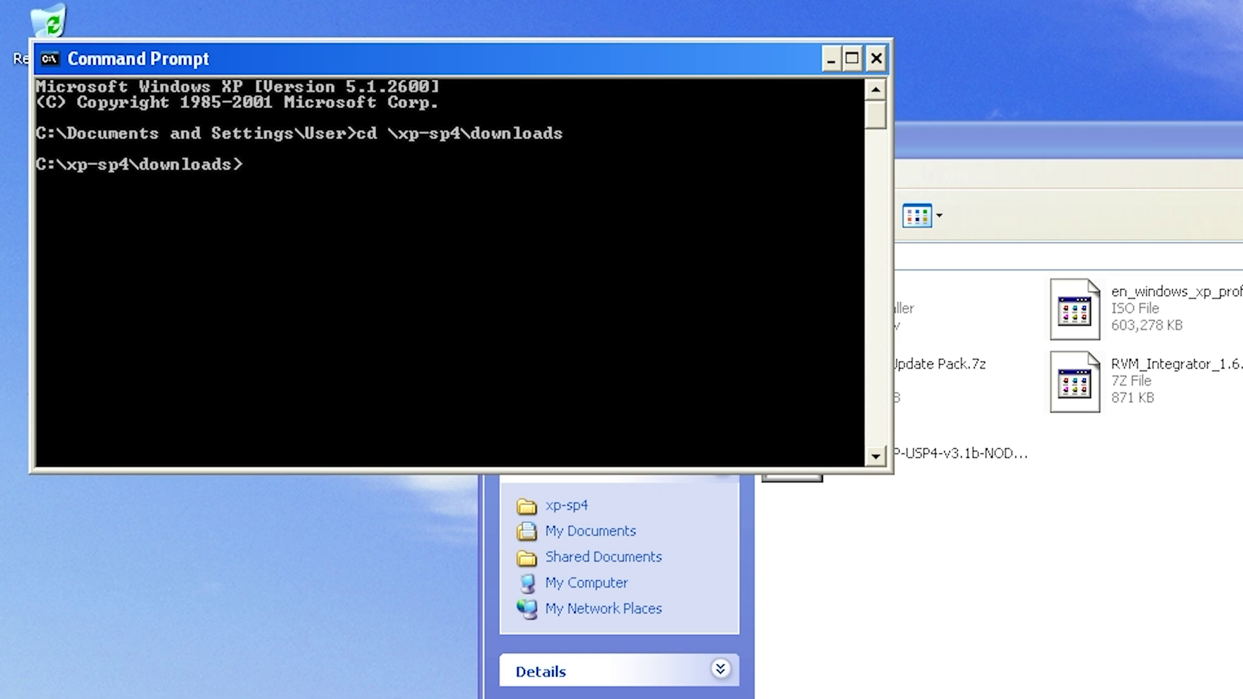
Move the downloads folder window clear of the Command Prompt, and return to the prompt
key(alt+Tab)
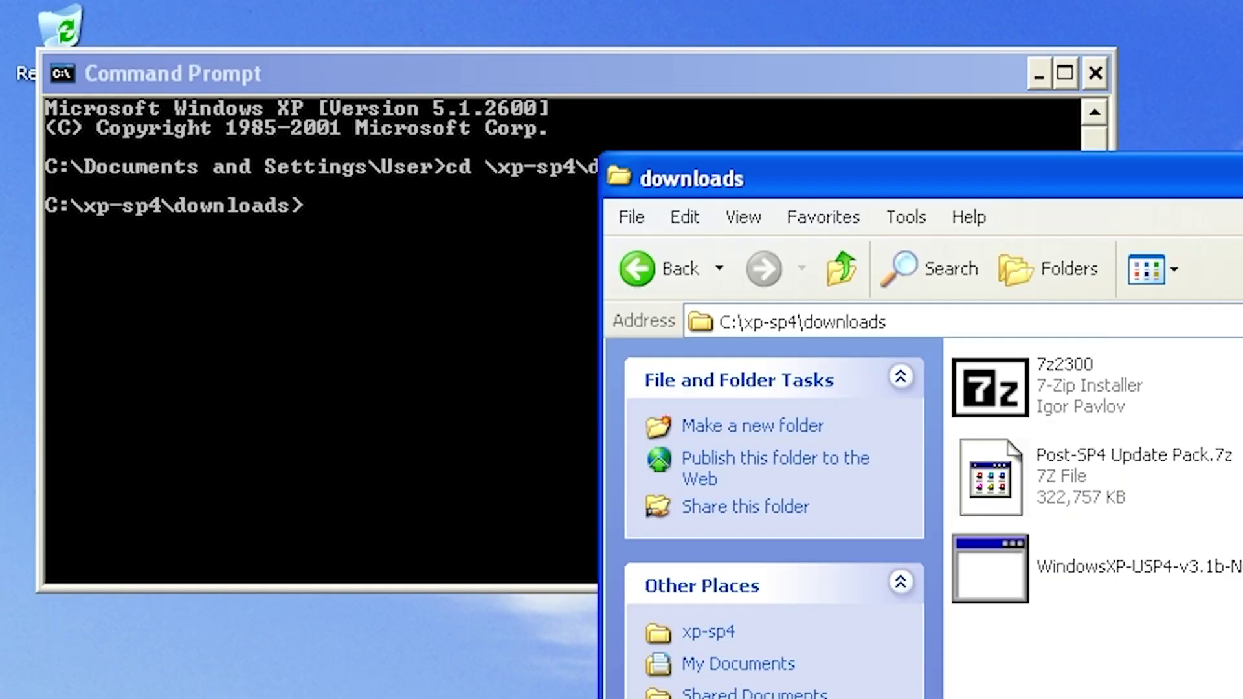
drag(647, 178, 1242, 447)
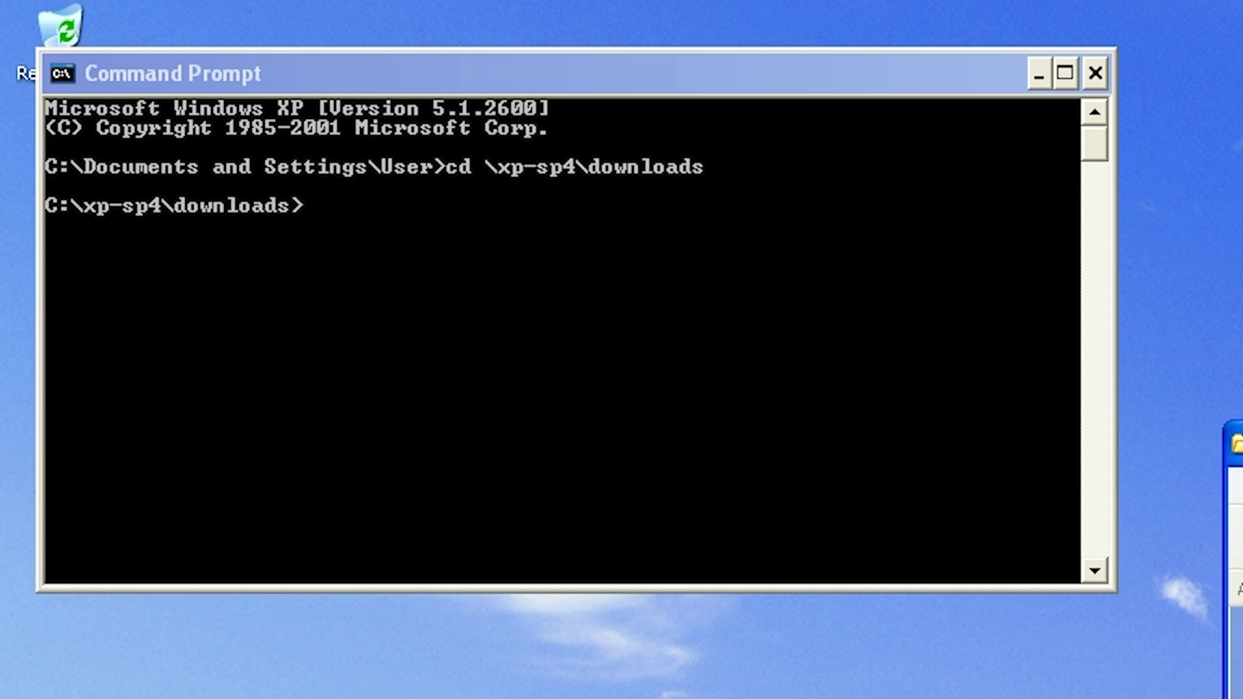
key(alt+Tab)
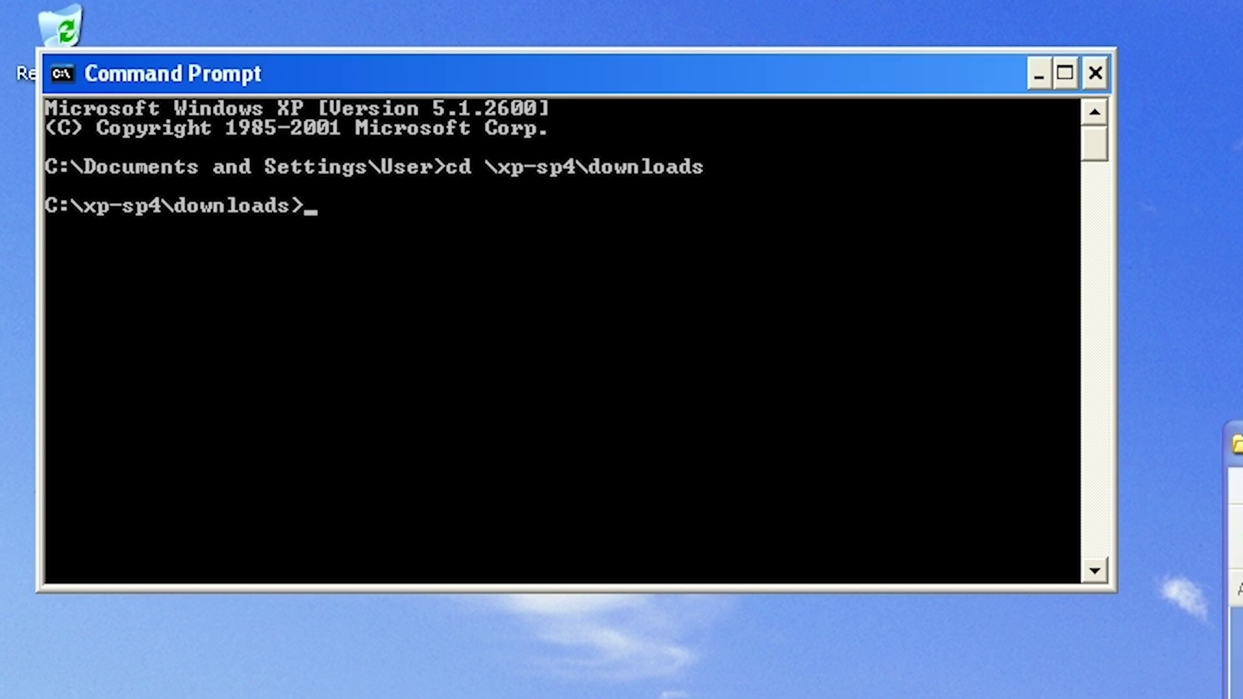
Run WindowsXP-USP4-v3.1b-NODOTNET-x86-ENU.exe /integrate:C:\xp-sp4\build to integrate the service pack, and reposition its wizard window
key(Tab)
key(Tab)
key(Tab)
key(Tab)
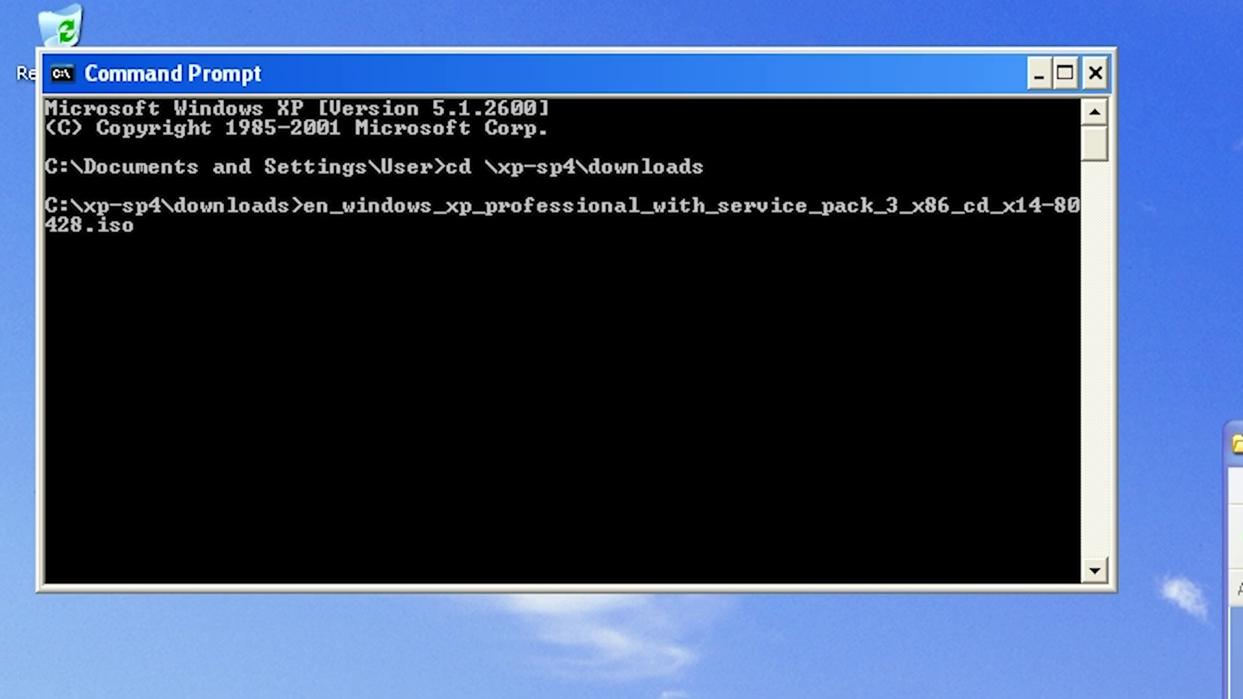
key(Tab)
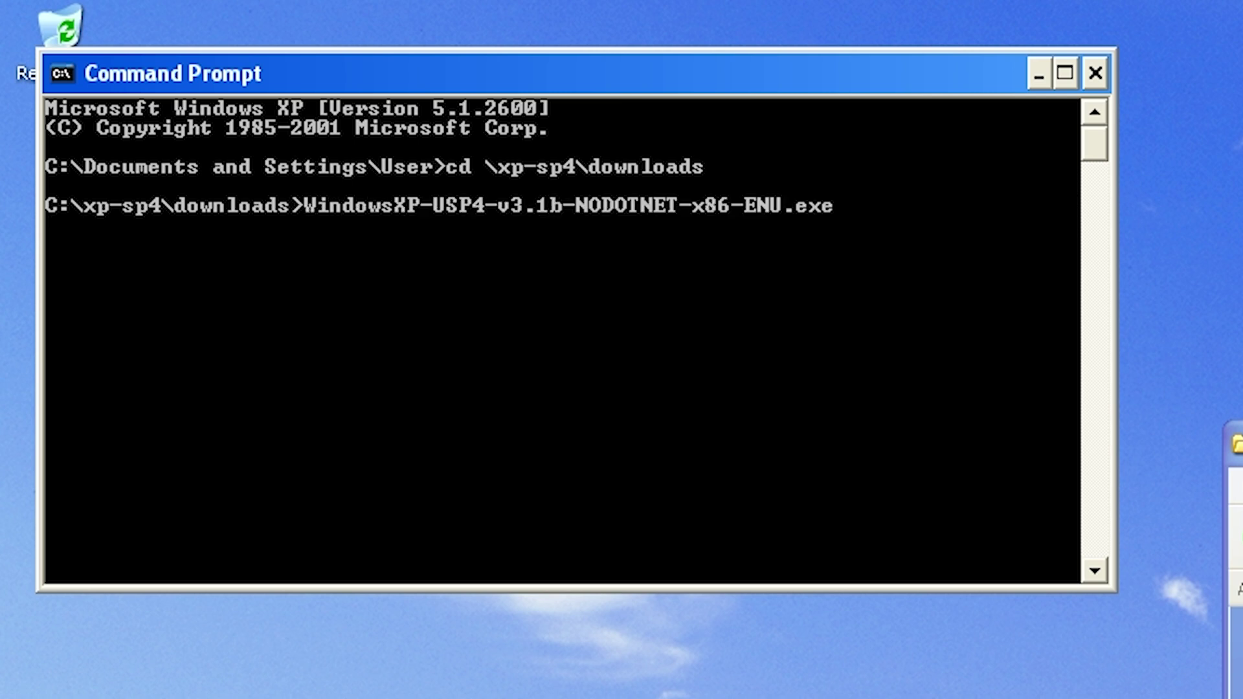
text(/integrate:)
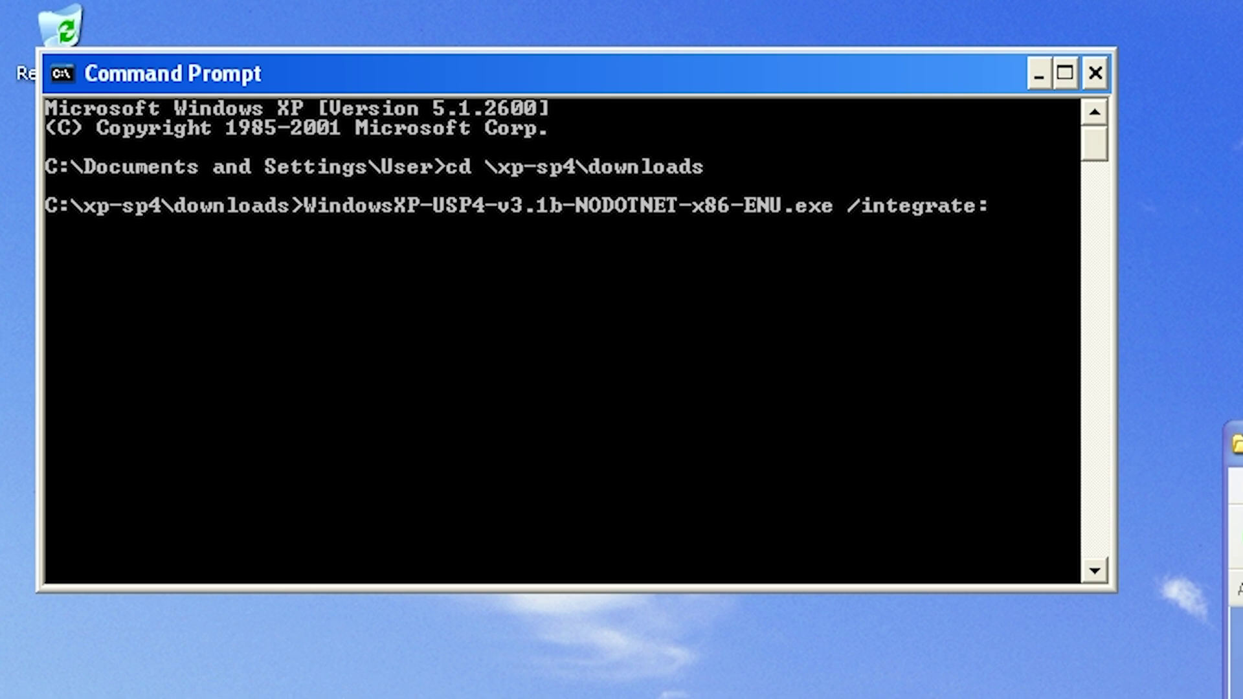
key(alt+Tab)
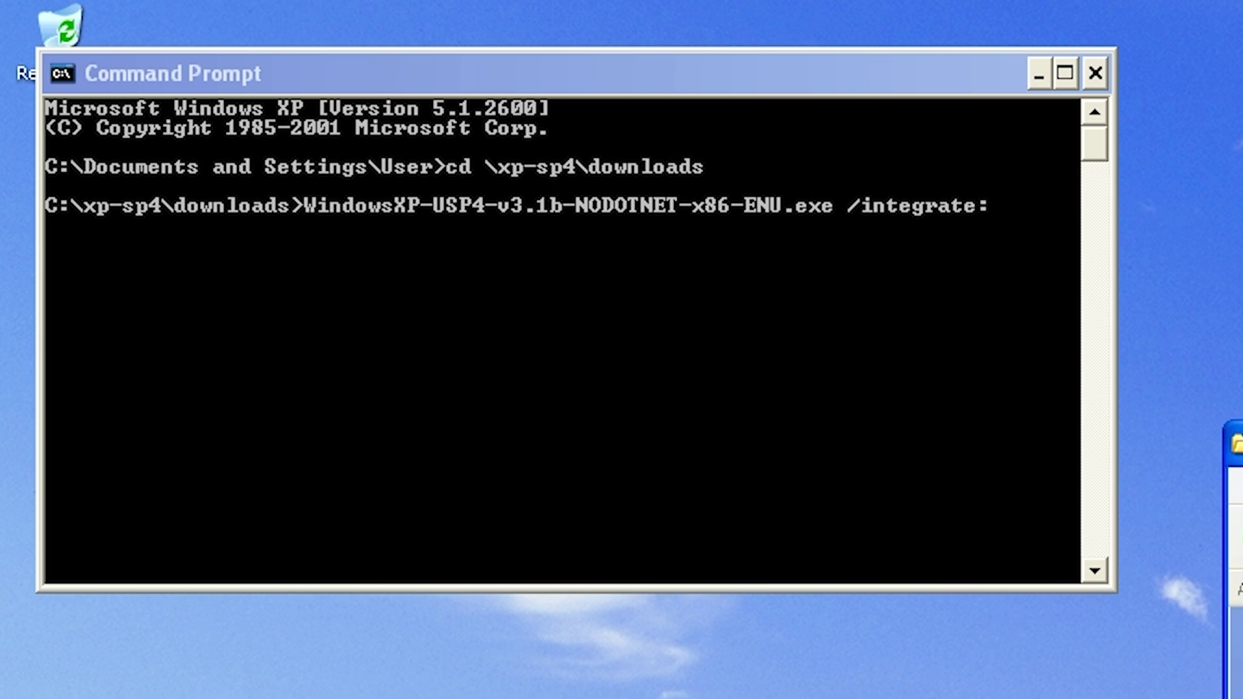
right_click(988, 418)
click(1041, 490)
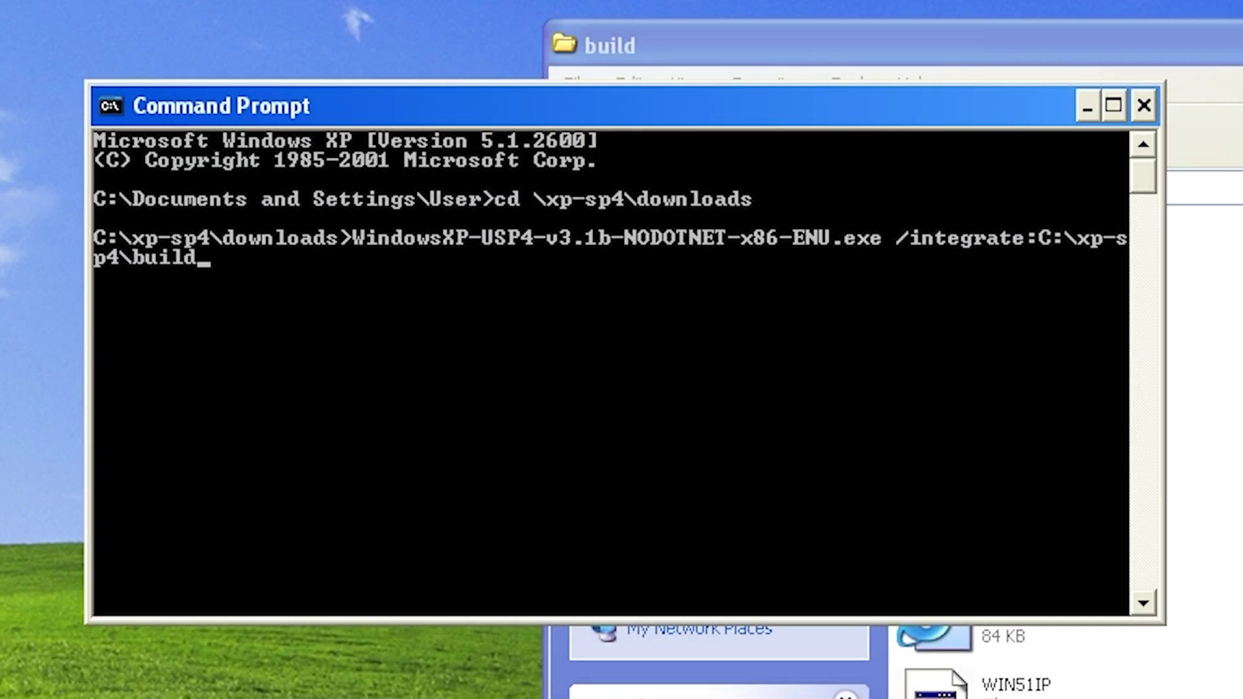
key(Return)
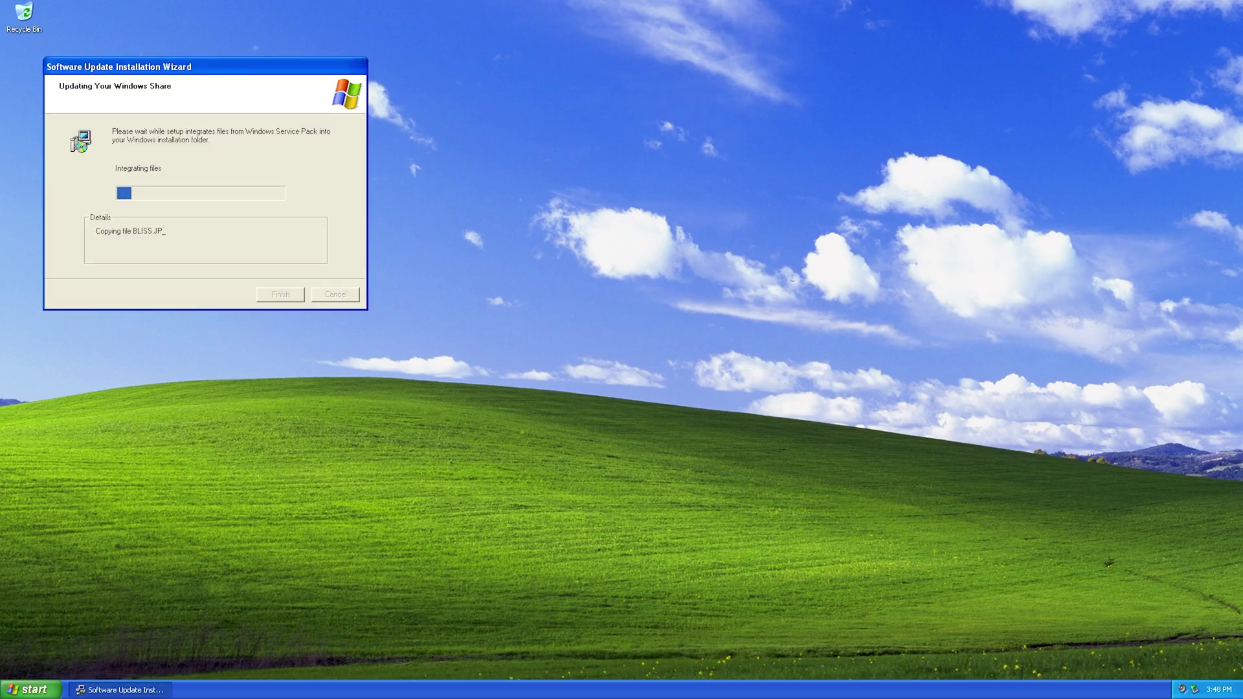
drag(205, 67, 288, 115)
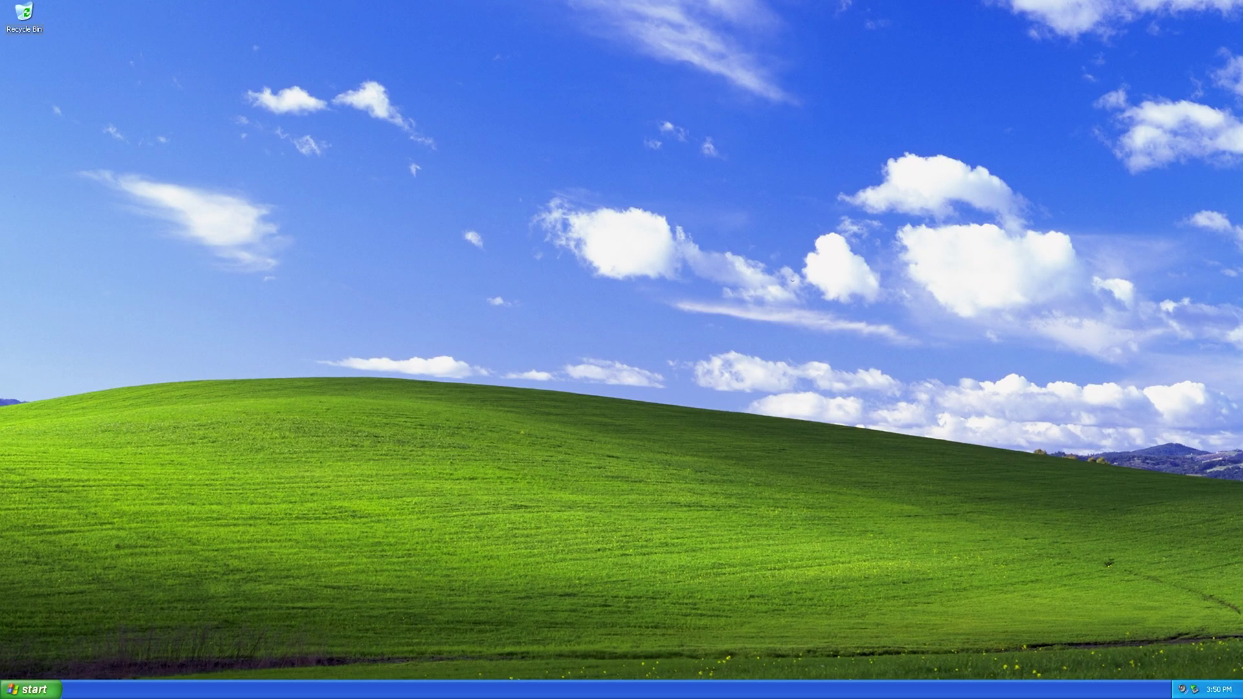
Open the C:\xp-sp4\downloads folder in a new window moved toward the middle of the desktop
click(31, 690)
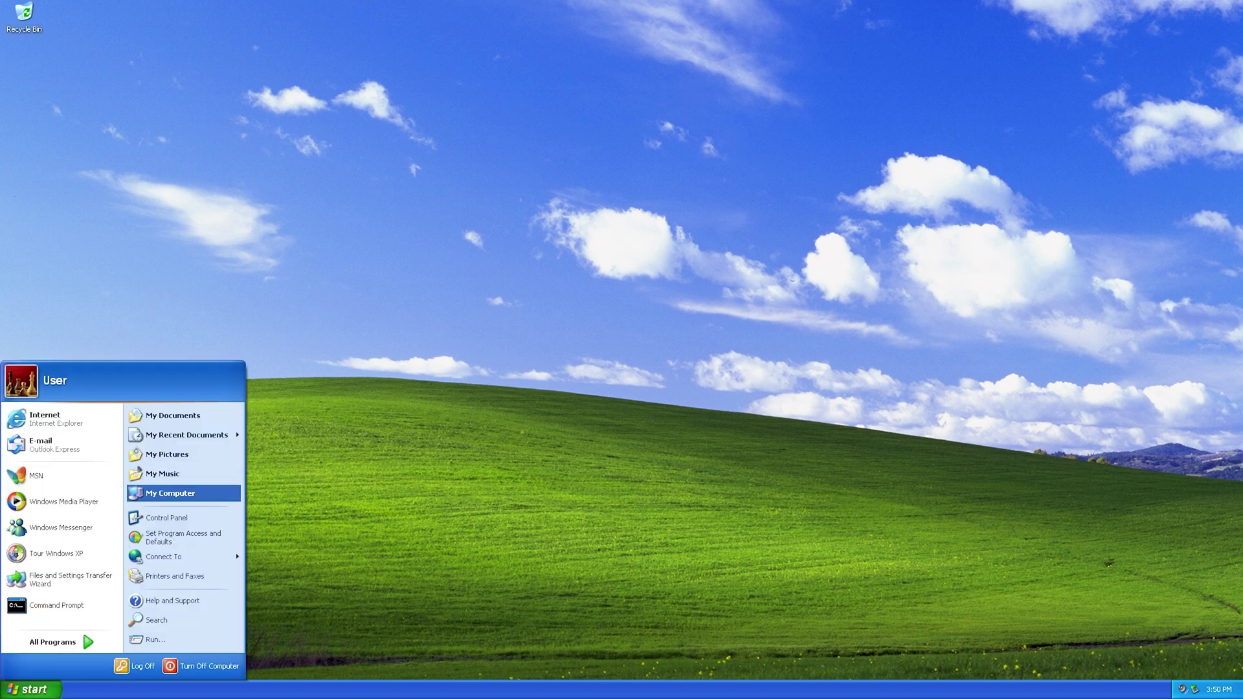
click(183, 495)
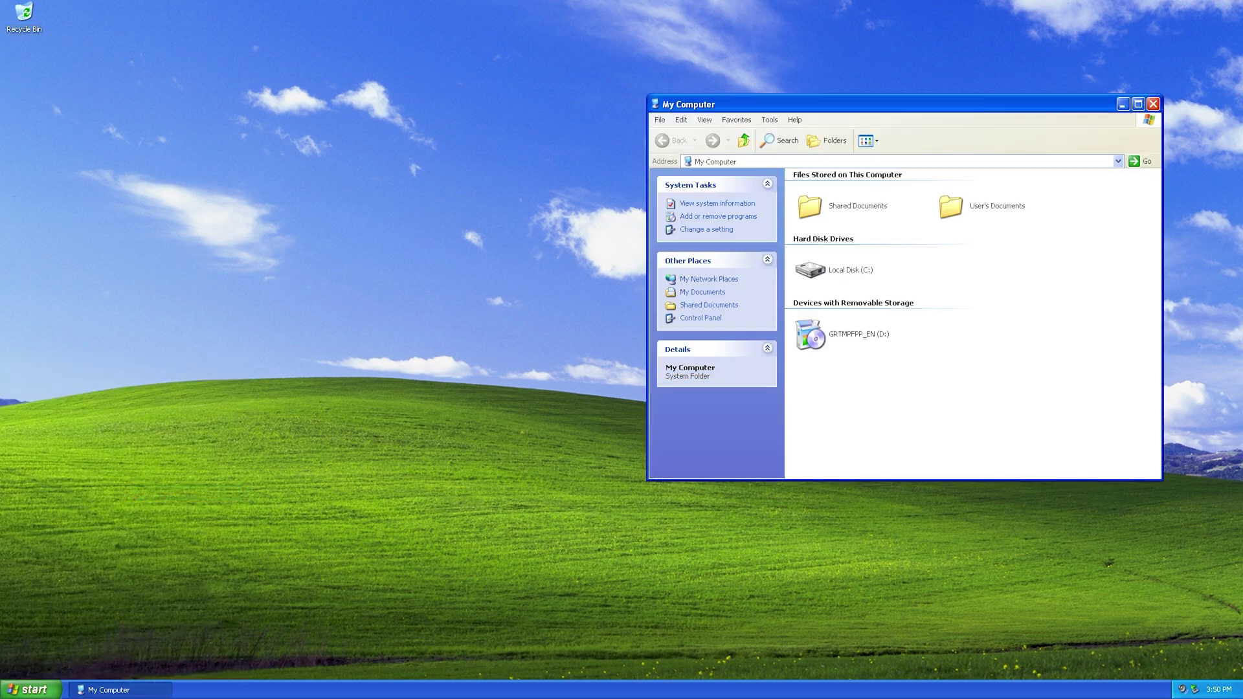
drag(881, 104, 562, 131)
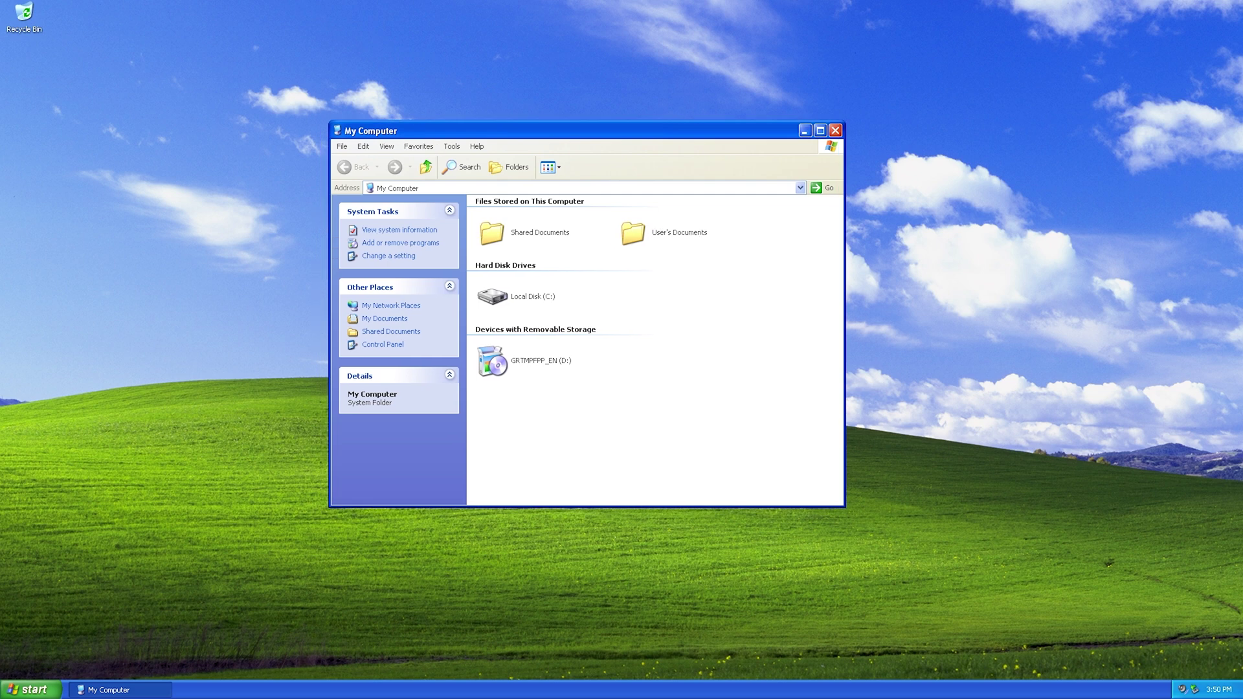
double_click(516, 297)
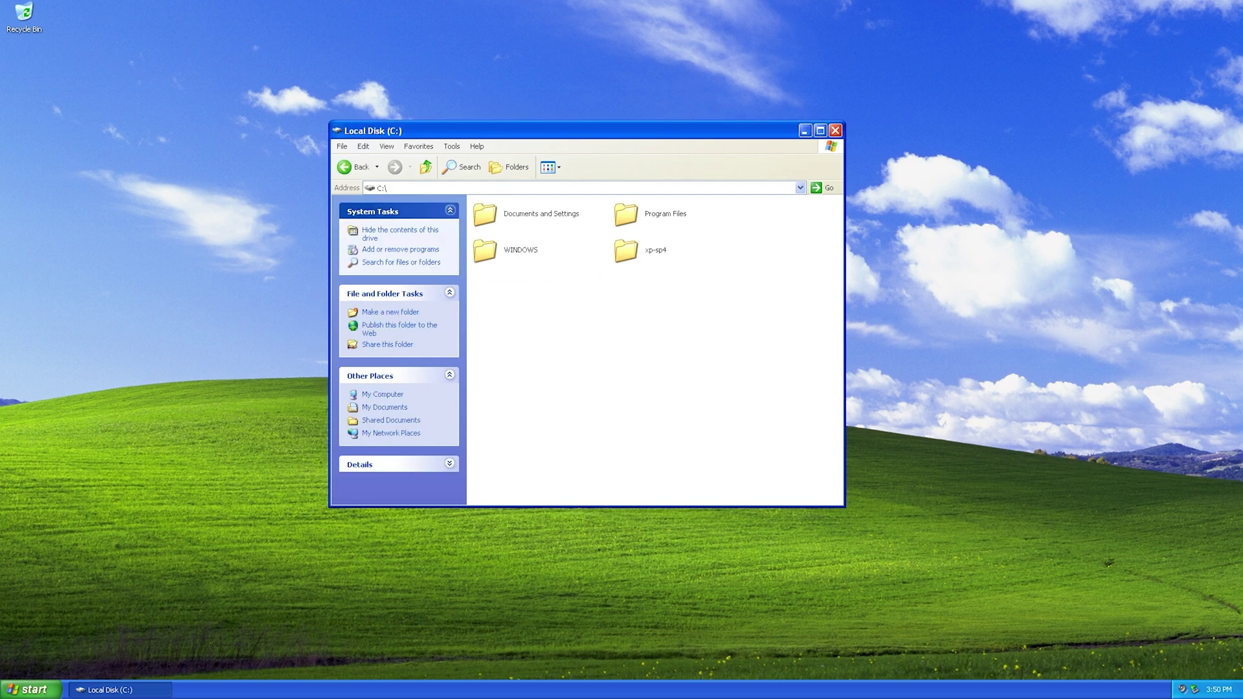
double_click(631, 251)
double_click(493, 214)
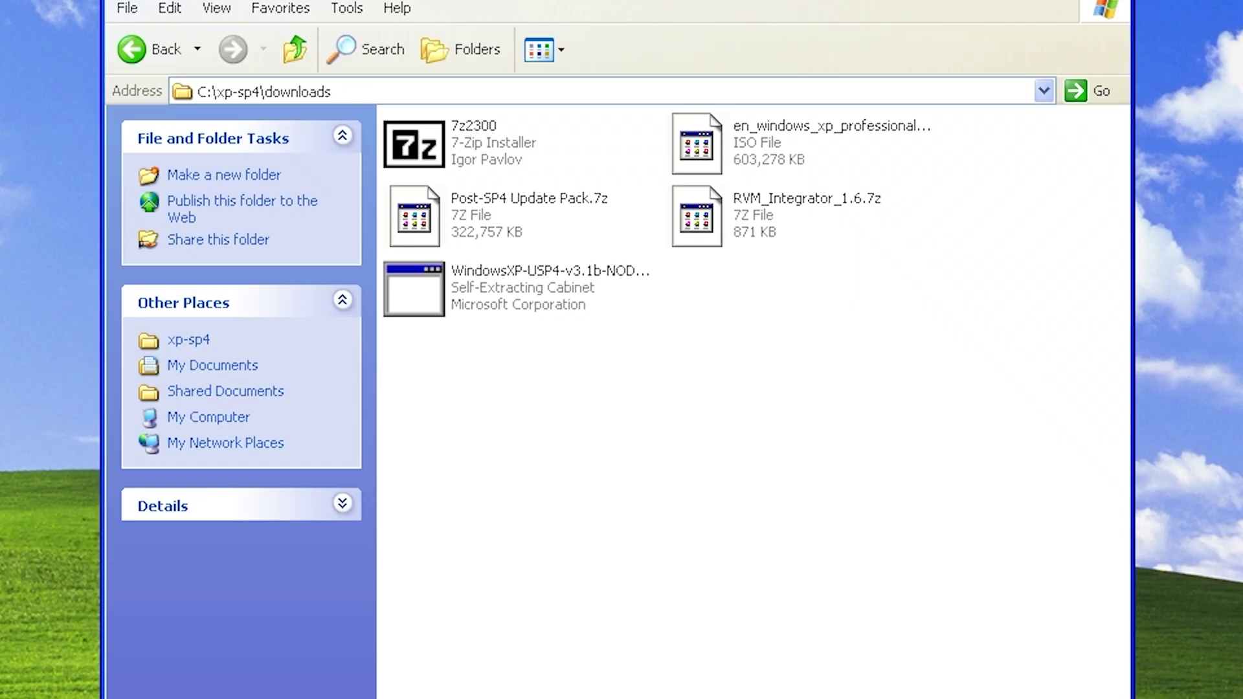
Extract Post-SP4 Update Pack.7z in the downloads folder, and open the extracted Post-SP4 Update Pack folder
click(528, 238)
right_click(528, 238)
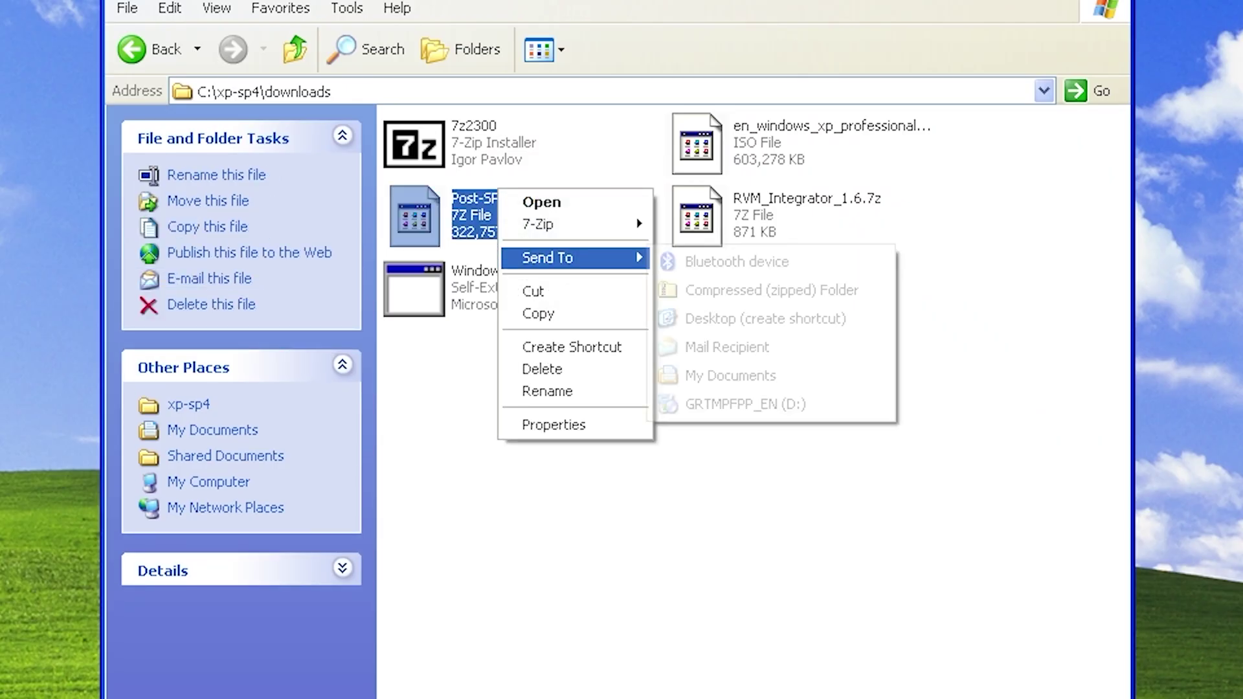
mouse_move(570, 224)
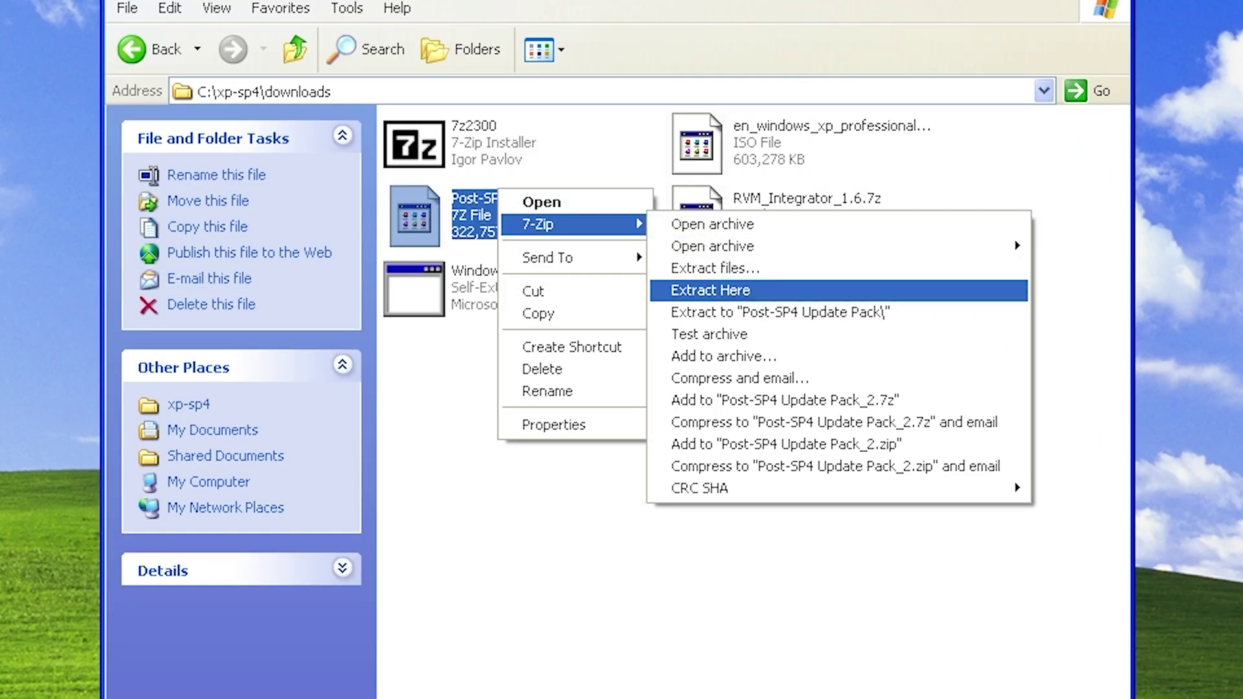
click(713, 290)
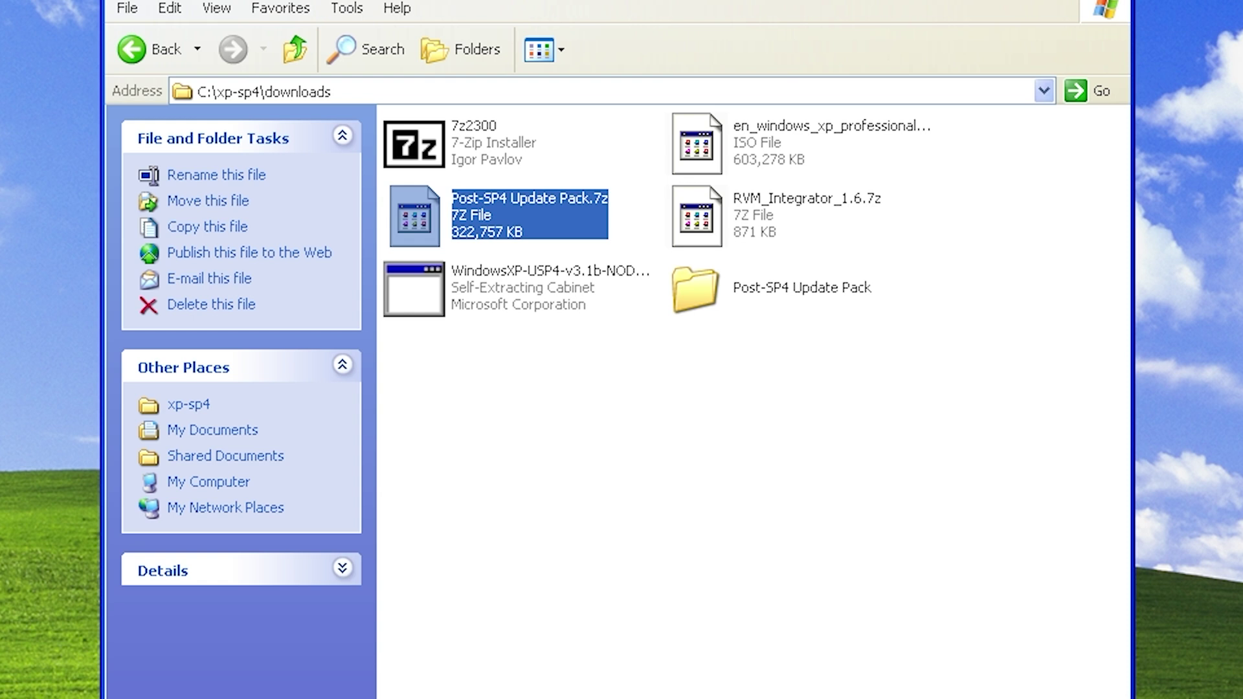
double_click(744, 288)
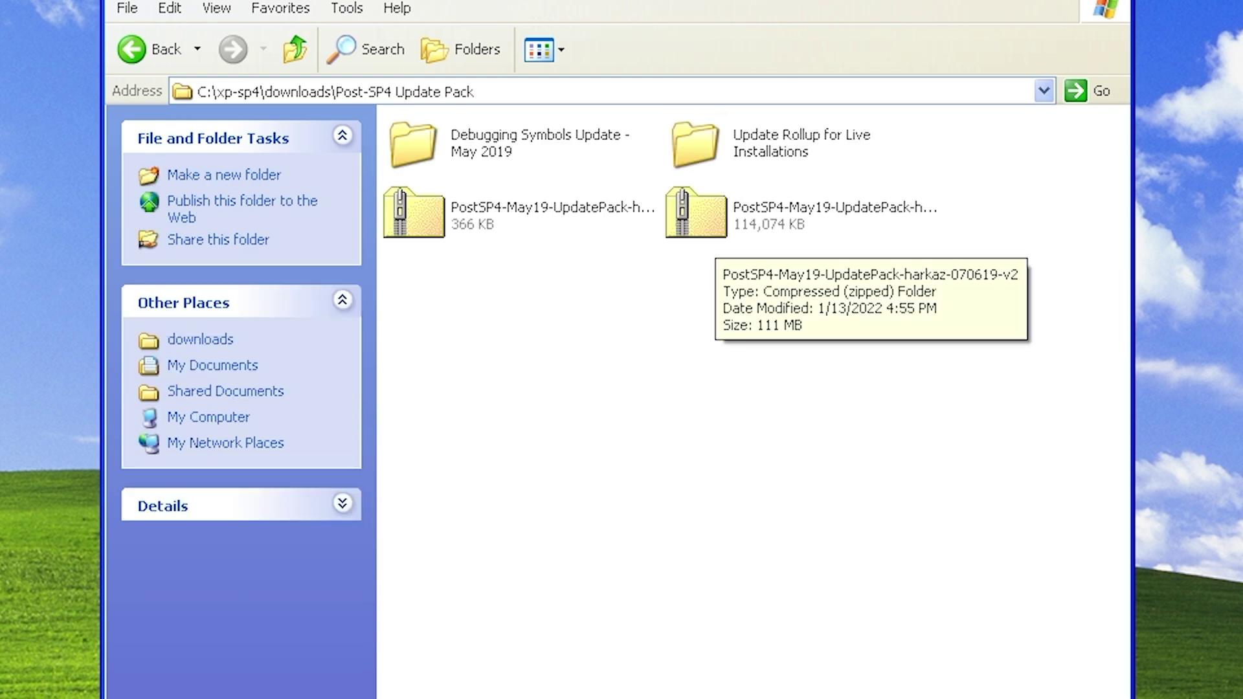
Extract the PostSP4-May19-UpdatePack-harkaz-070619-v2 archive into its own folder, and open that folder
click(716, 231)
right_click(716, 232)
mouse_move(797, 345)
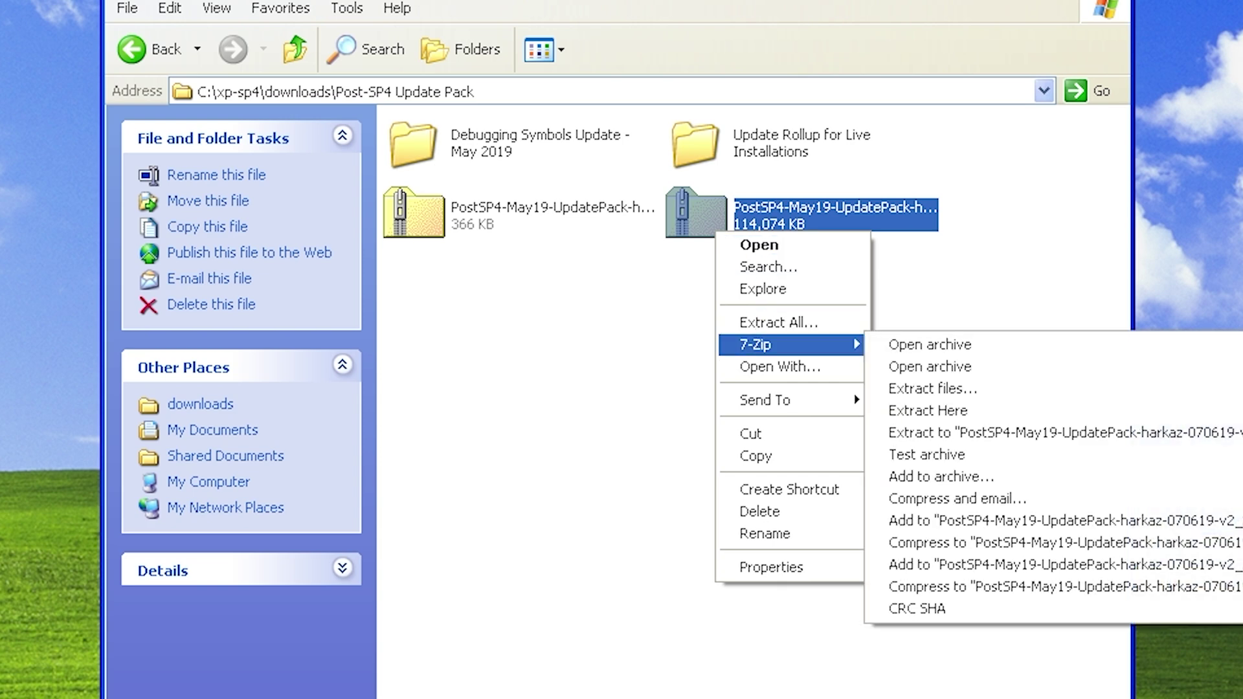
click(939, 433)
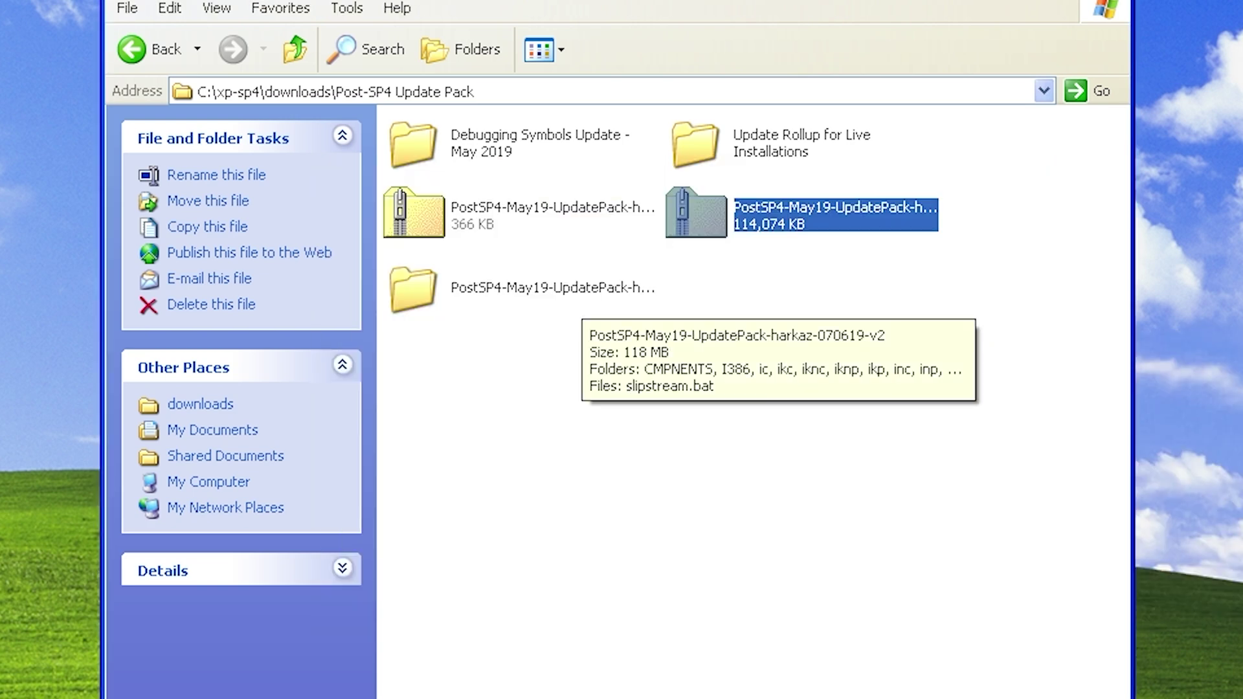
double_click(570, 290)
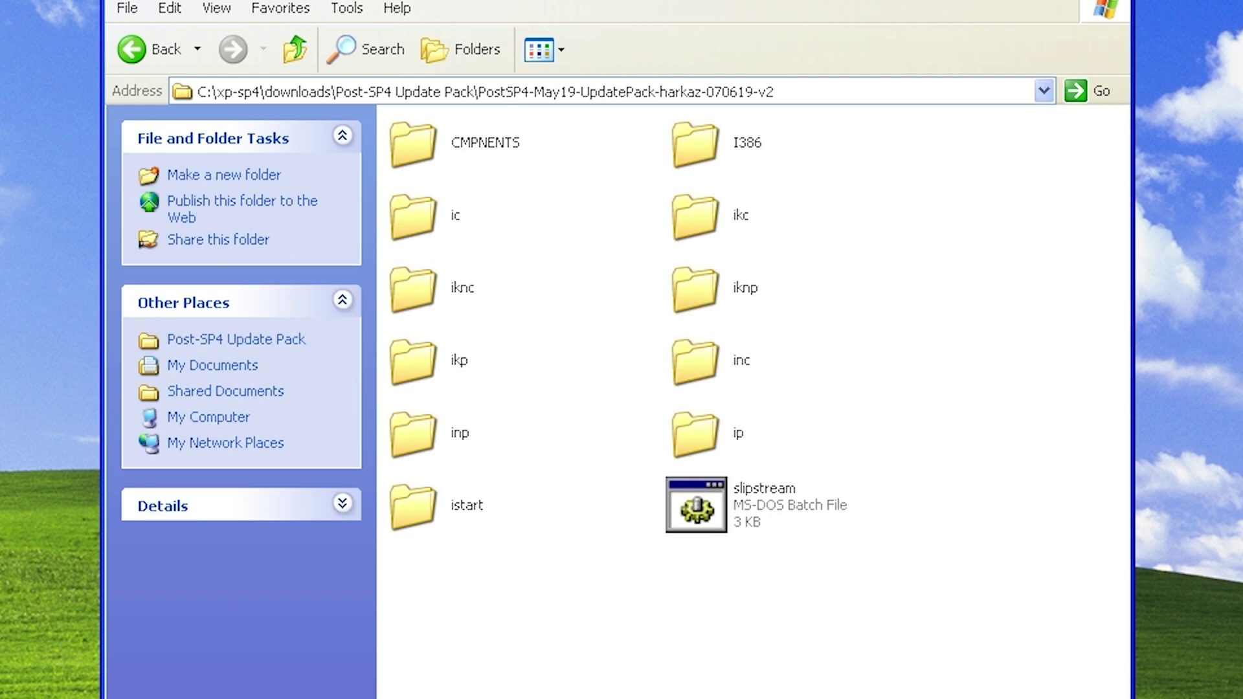
Copy the full path of the open PostSP4-May19-UpdatePack-harkaz-070619-v2 folder
click(784, 92)
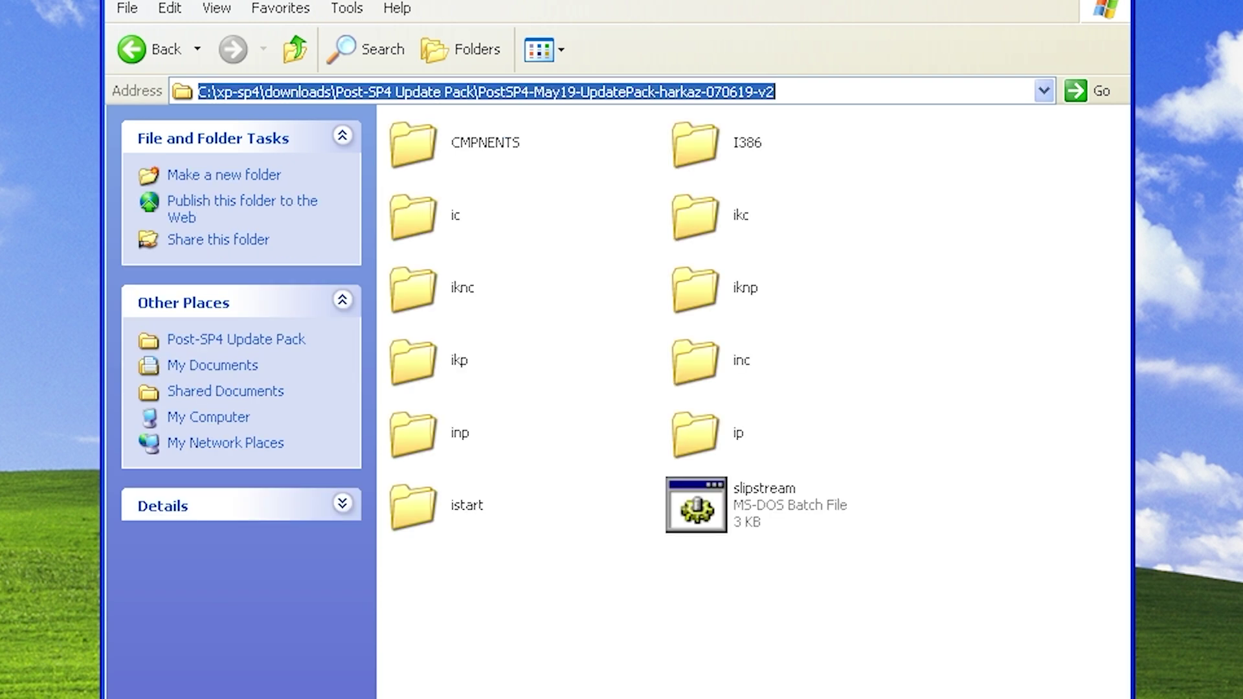
right_click(789, 91)
click(836, 160)
click(939, 246)
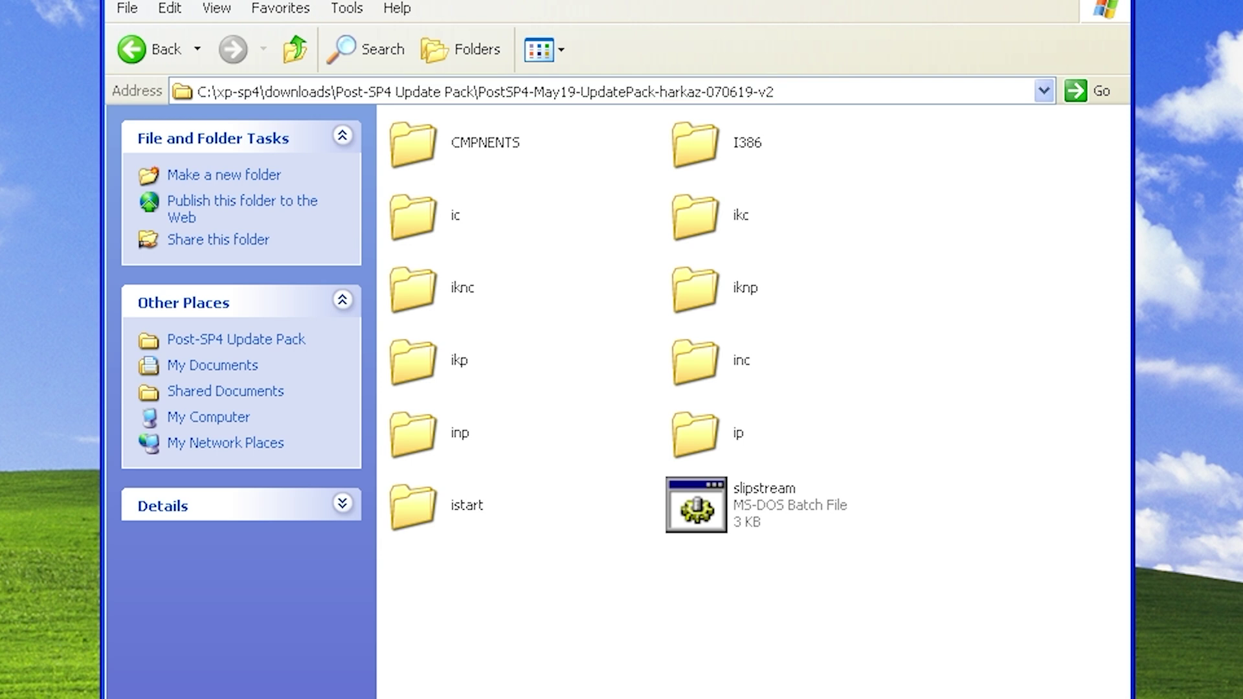
Start a Command Prompt and change its directory to C:\xp-sp4\downloads\Post-SP4 Update Pack\PostSP4-May19-UpdatePack-harkaz-070619-v2
key(super+r)
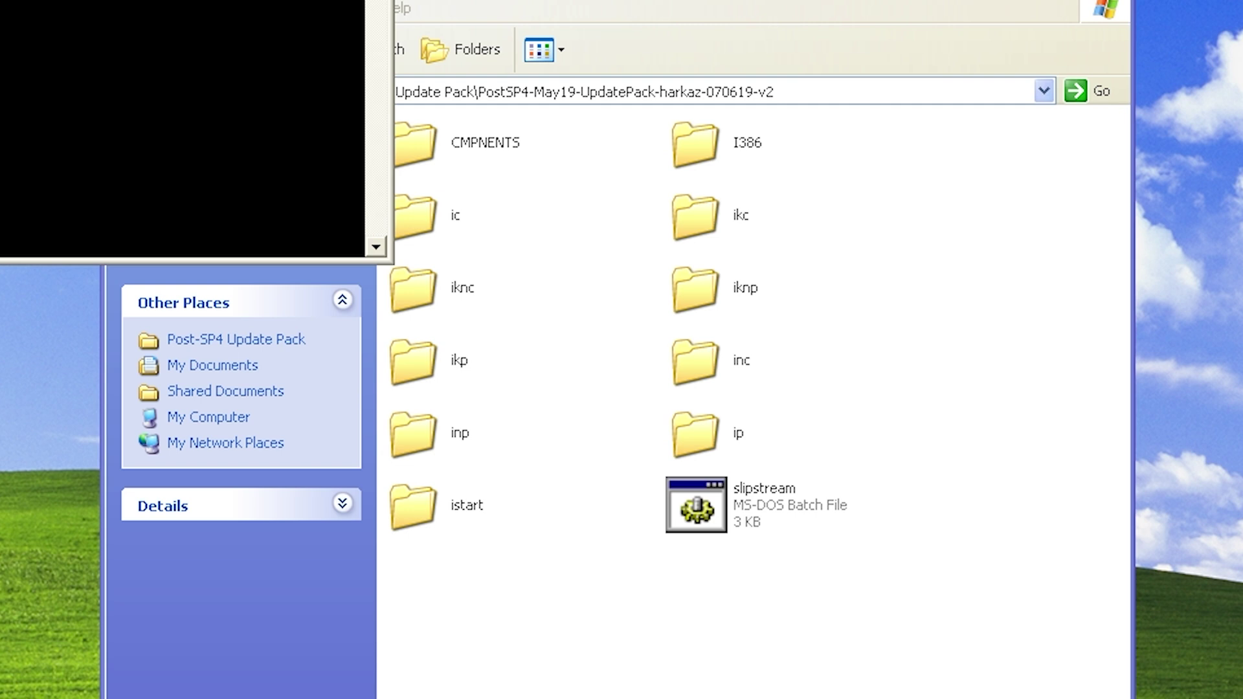
drag(47, 0, 747, 139)
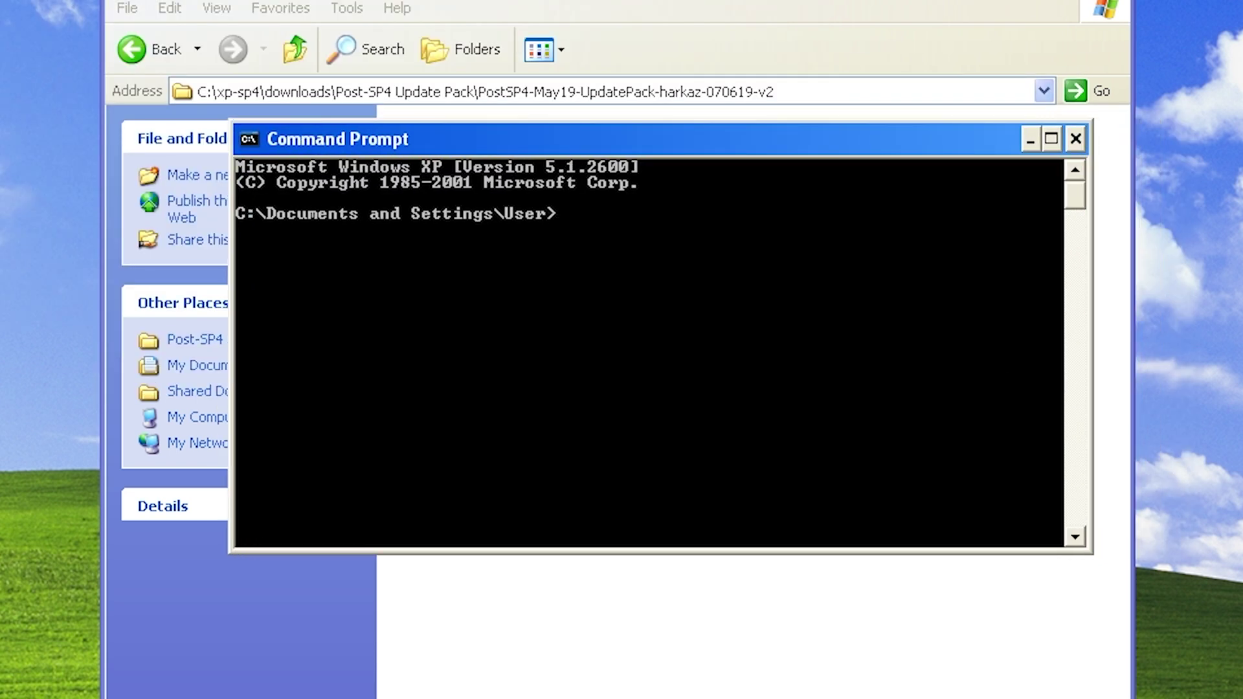
text(cd)
right_click(772, 333)
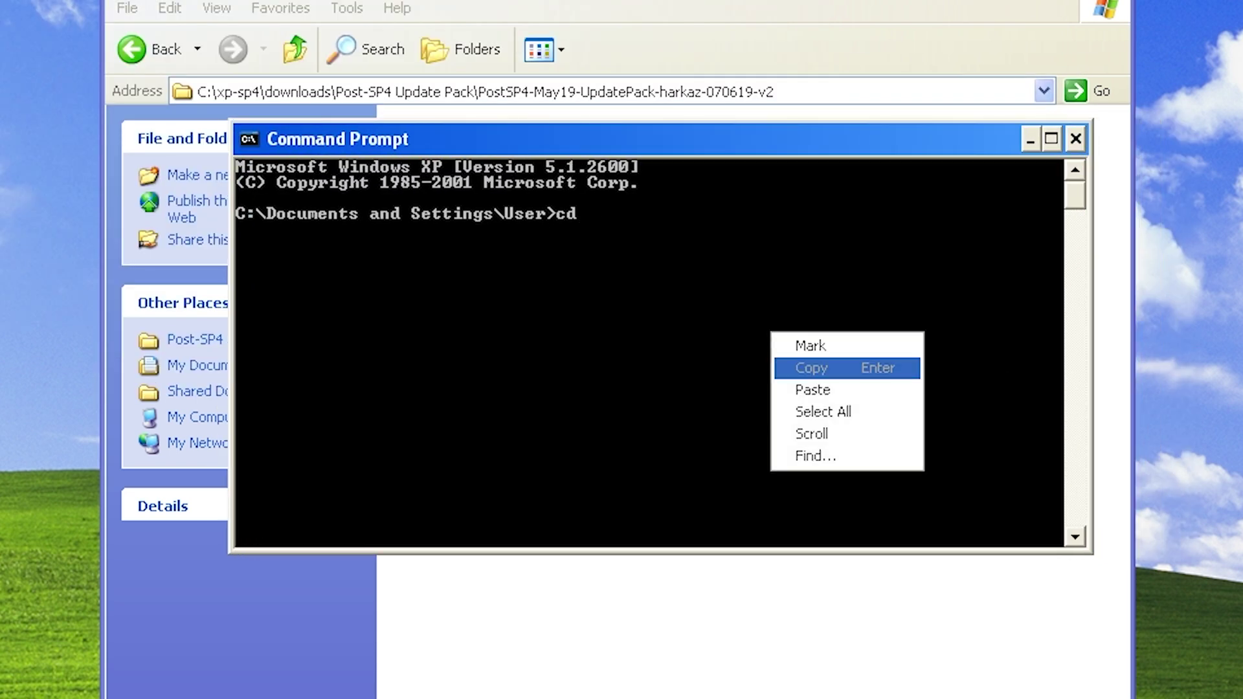
click(812, 390)
key(Return)
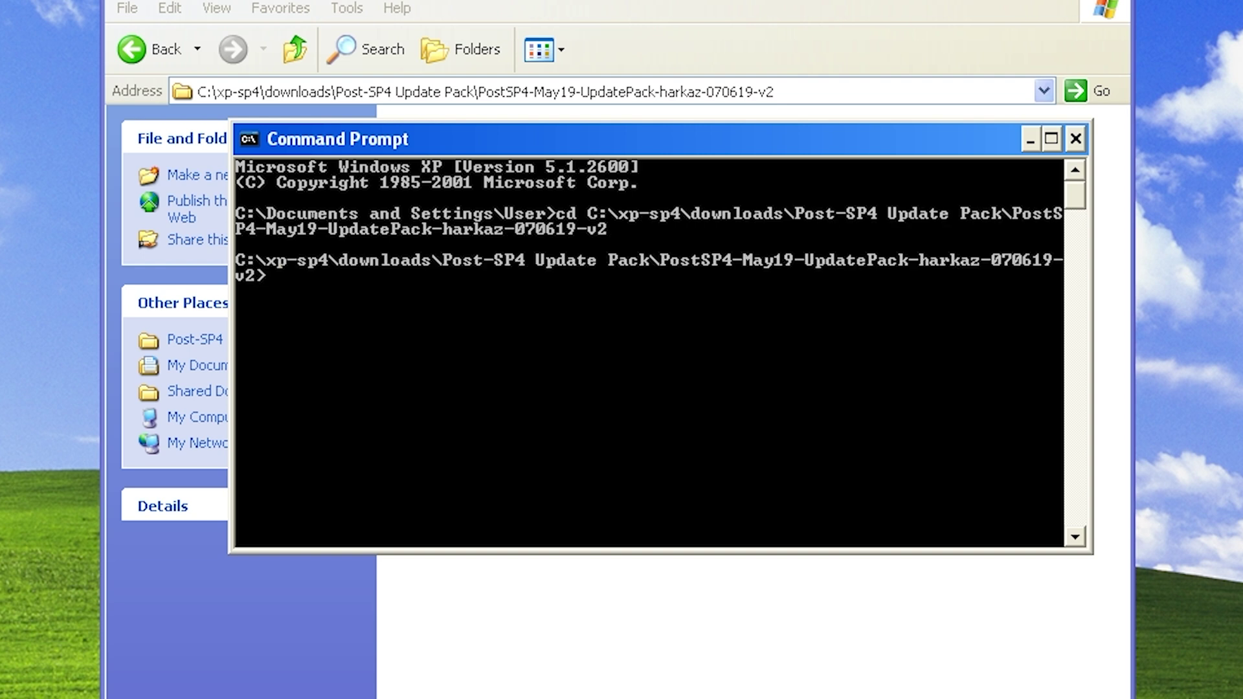
Run slipstream.bat from the update pack directory
text(s)
key(Tab)
key(Return)
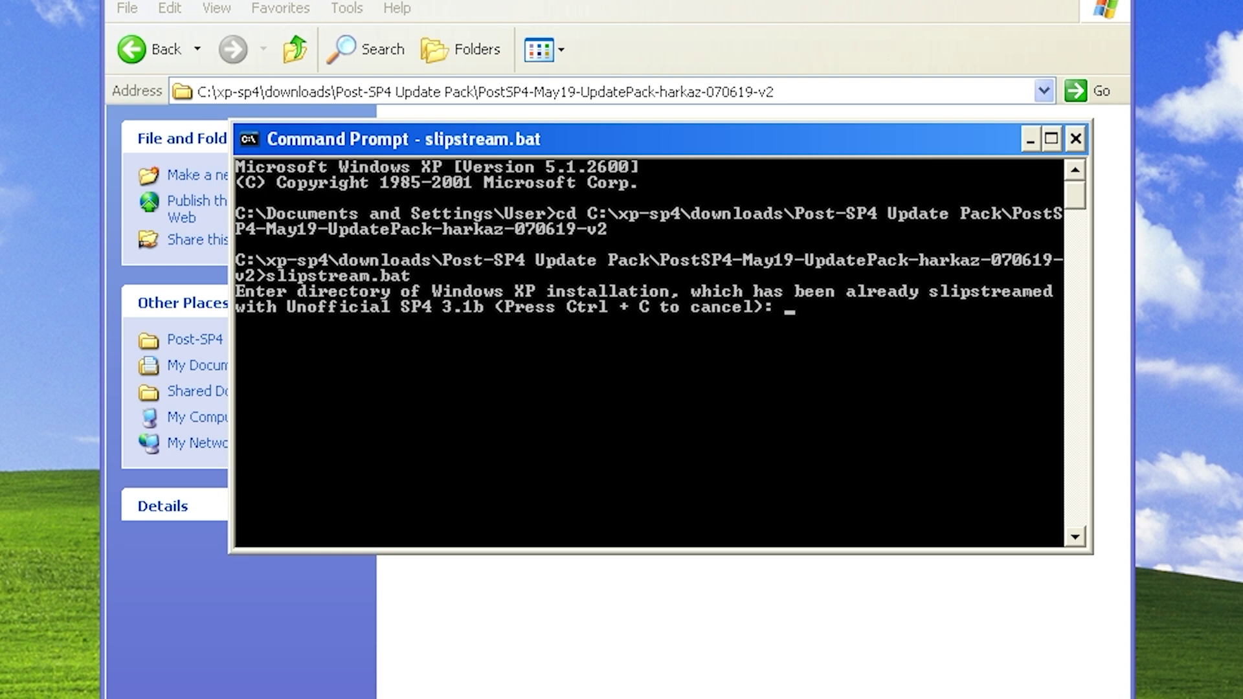
Navigate the folder window to C:\xp-sp4\build, and copy that folder's path
key(alt+Tab)
click(294, 50)
click(294, 50)
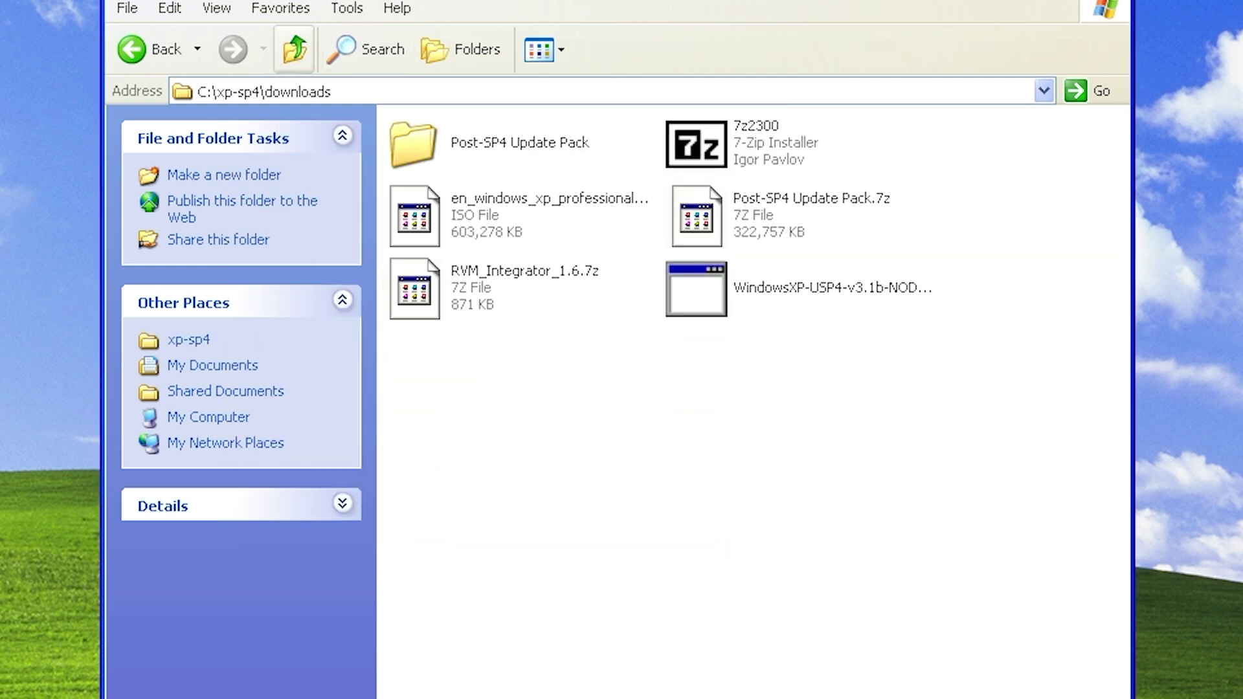
click(295, 50)
double_click(696, 145)
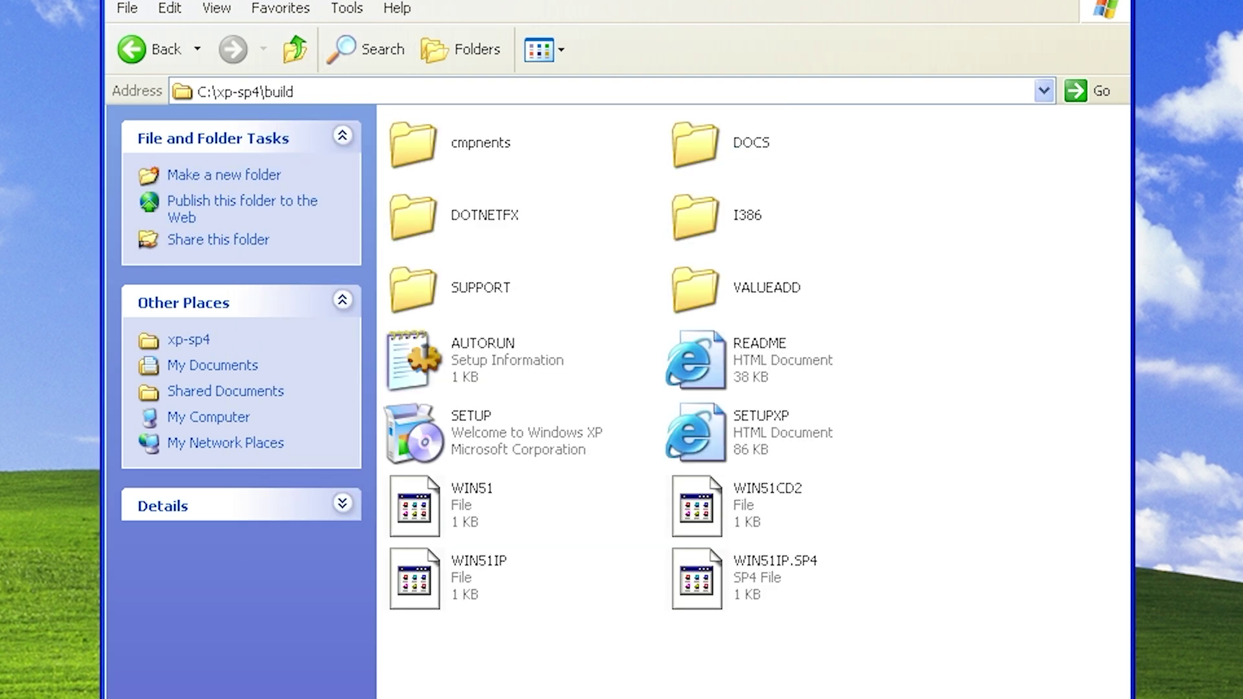
click(414, 91)
right_click(591, 91)
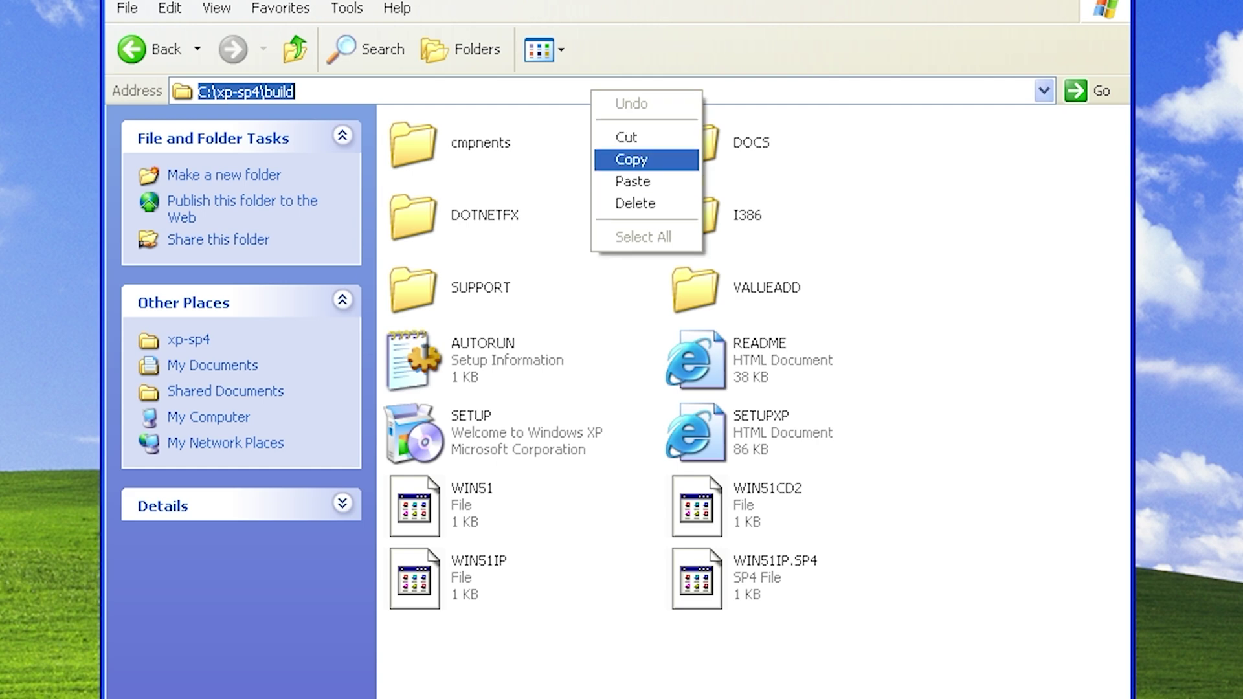
click(624, 159)
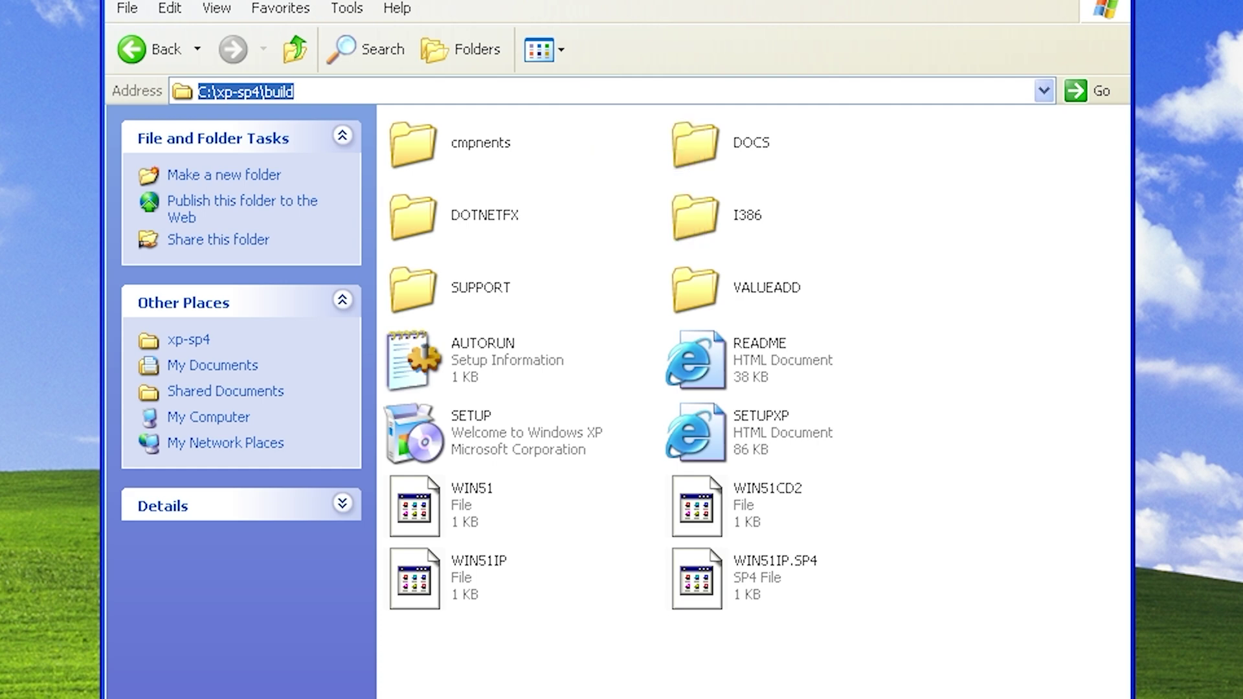
key(alt+Tab)
right_click(570, 407)
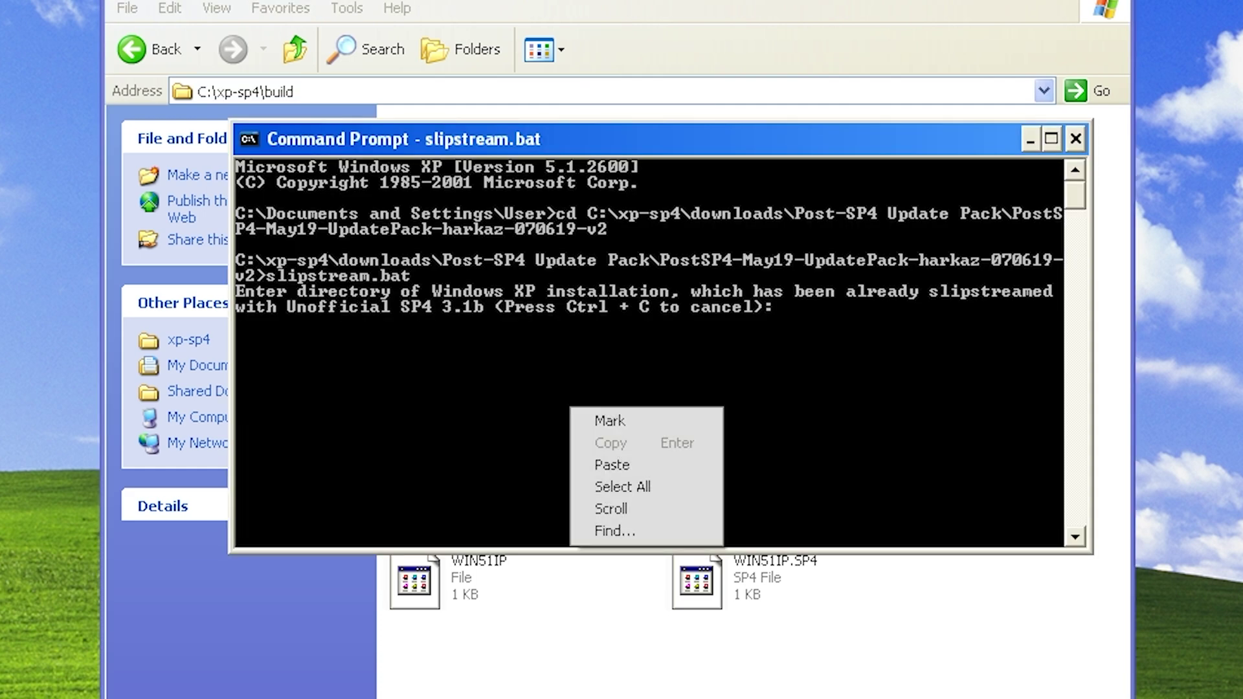
click(612, 465)
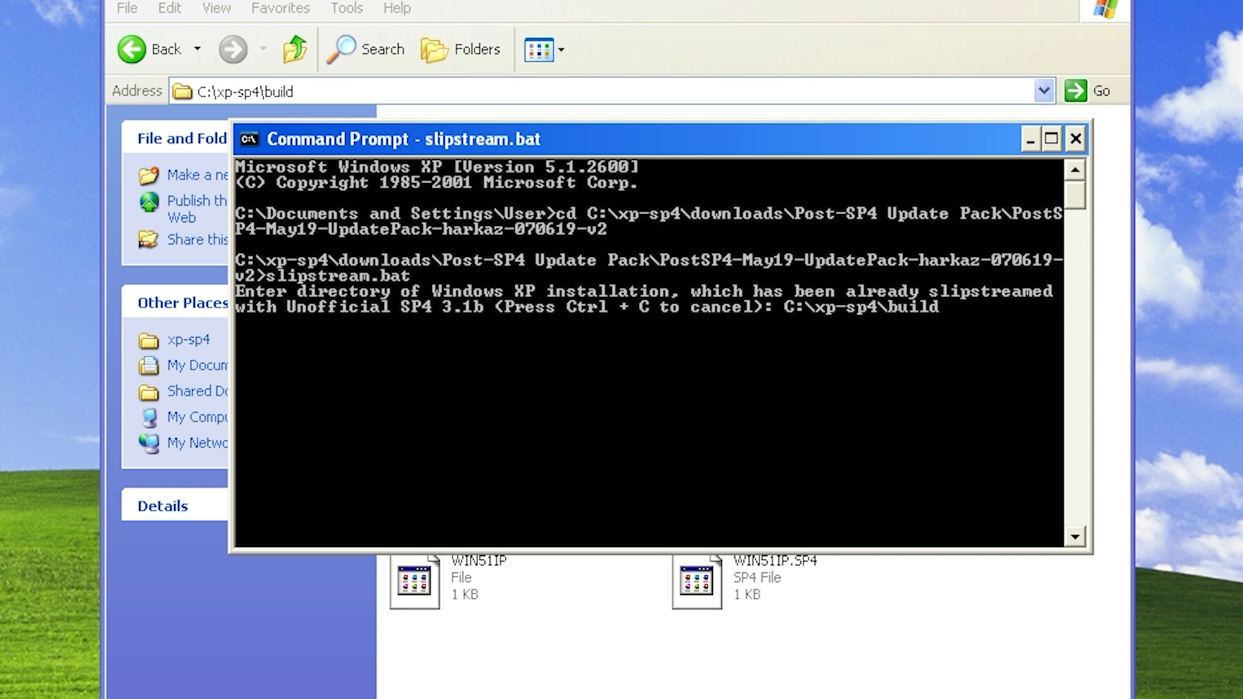
key(BackSpace)
key(BackSpace)
key(BackSpace)
key(BackSpace)
key(BackSpace)
key(BackSpace)
key(BackSpace)
key(BackSpace)
key(BackSpace)
key(BackSpace)
key(BackSpace)
key(BackSpace)
key(BackSpace)
key(BackSpace)
key(BackSpace)
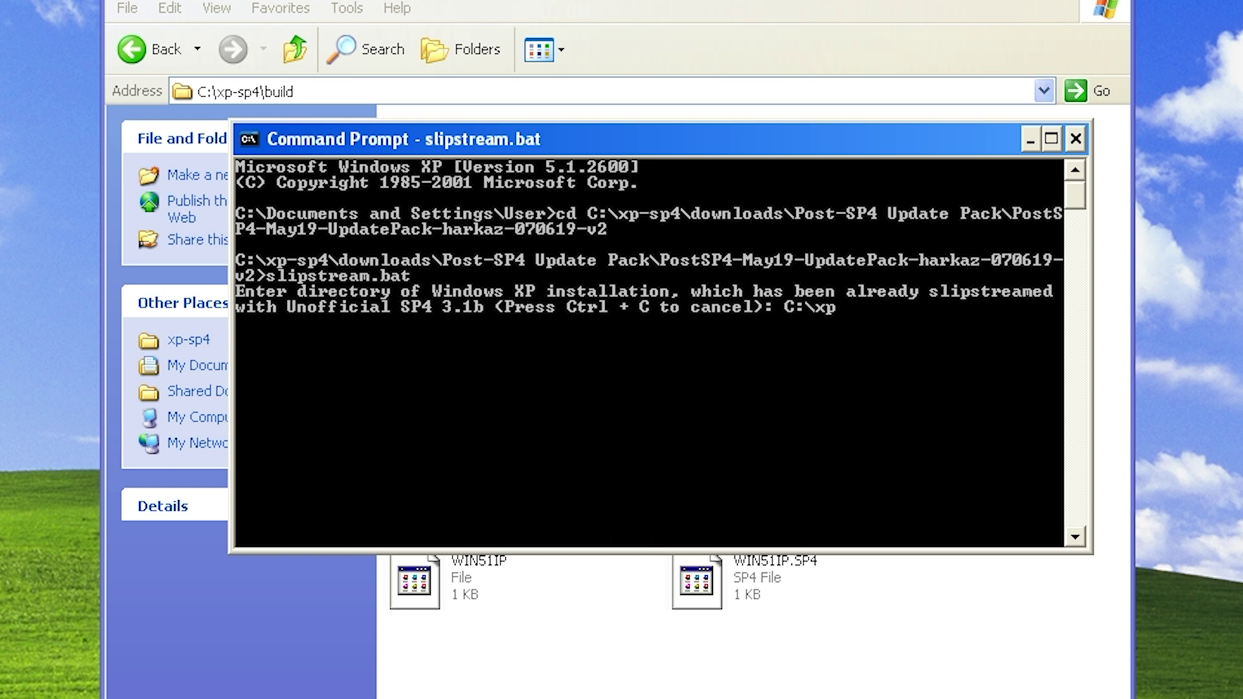
Enter c:\xp-sp4\build as the Windows XP installation directory to slipstream the update pack, and close the Command Prompt
text(c:\xp-)
text(sp4uild)
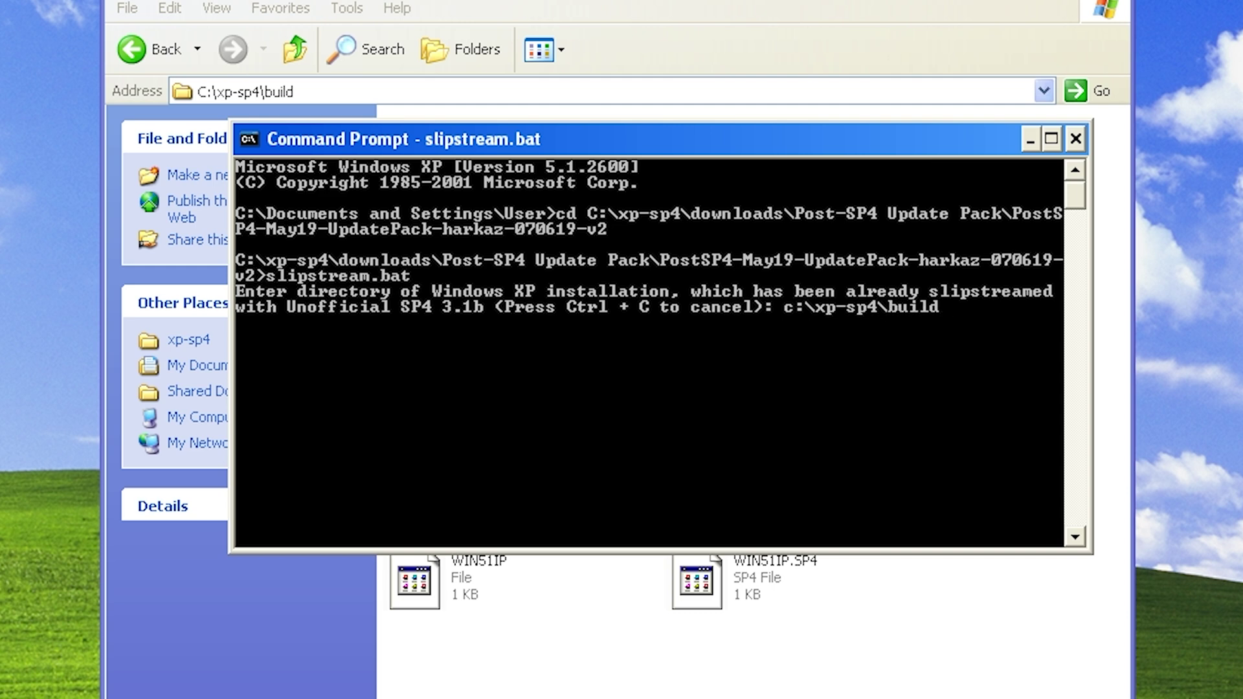
key(Return)
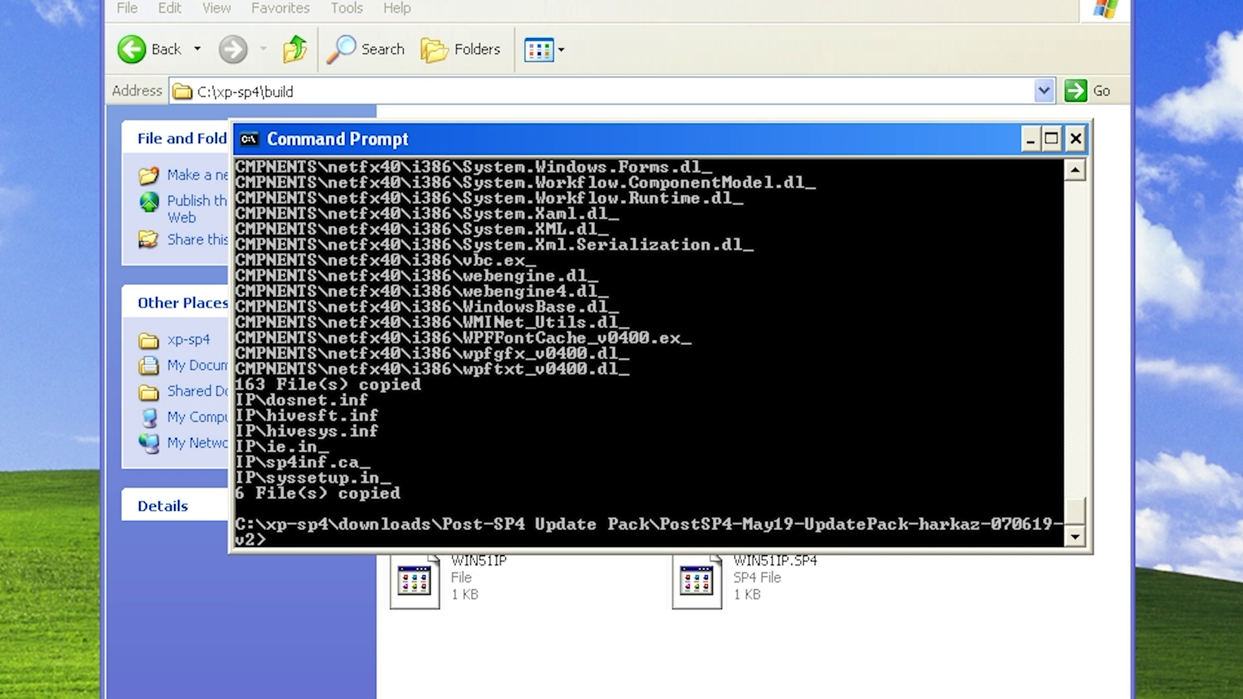
key(alt+F4)
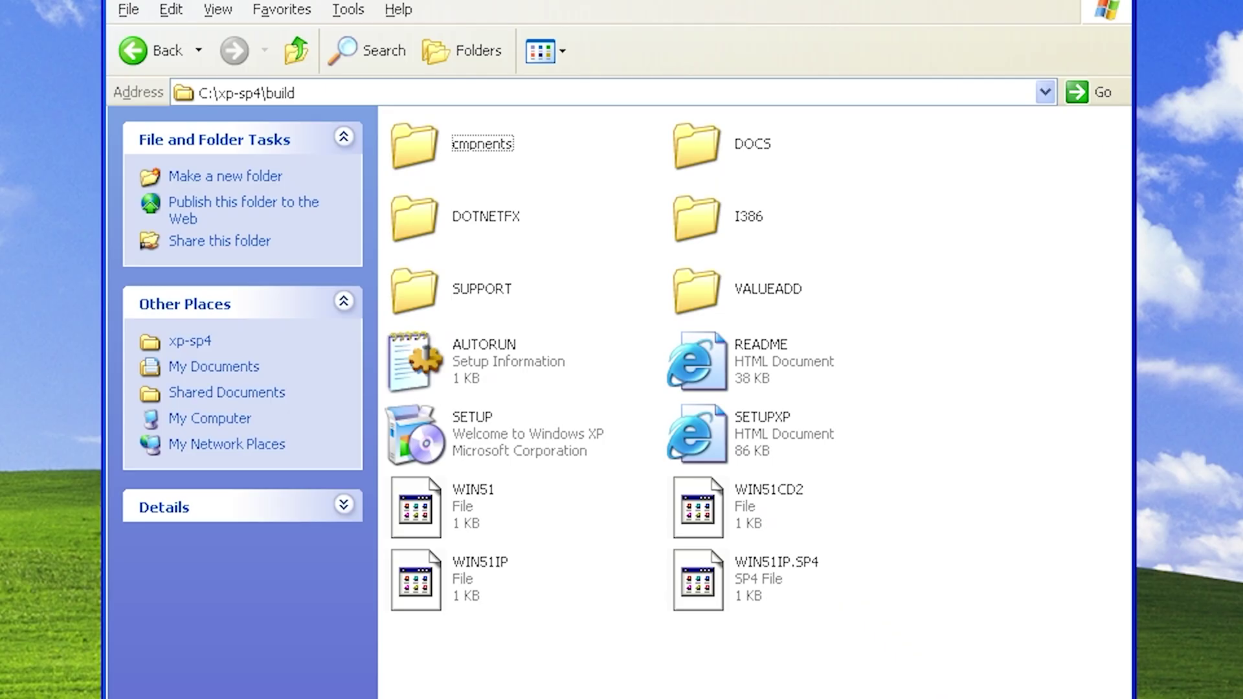
Return to the Post-SP4 Update Pack folder, extract PostSP4-May19-UpdatePack-harkaz-070619-NETFX35-OFF into its own folder, and open it
click(296, 49)
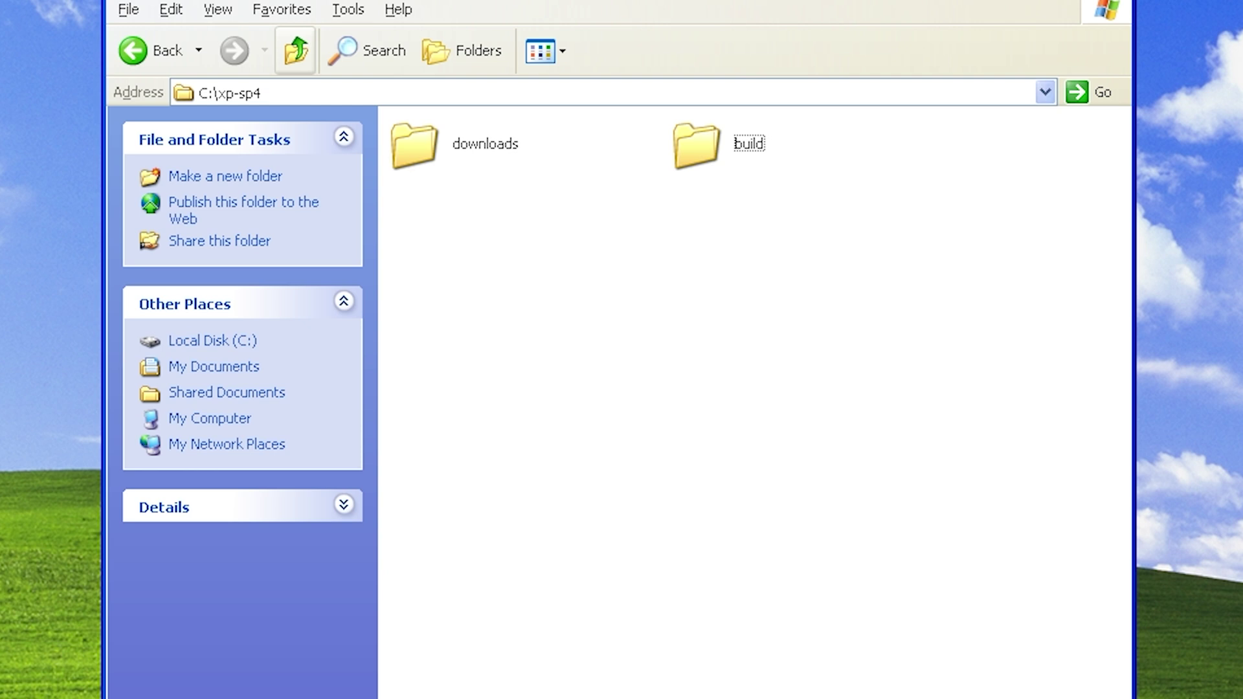
double_click(416, 147)
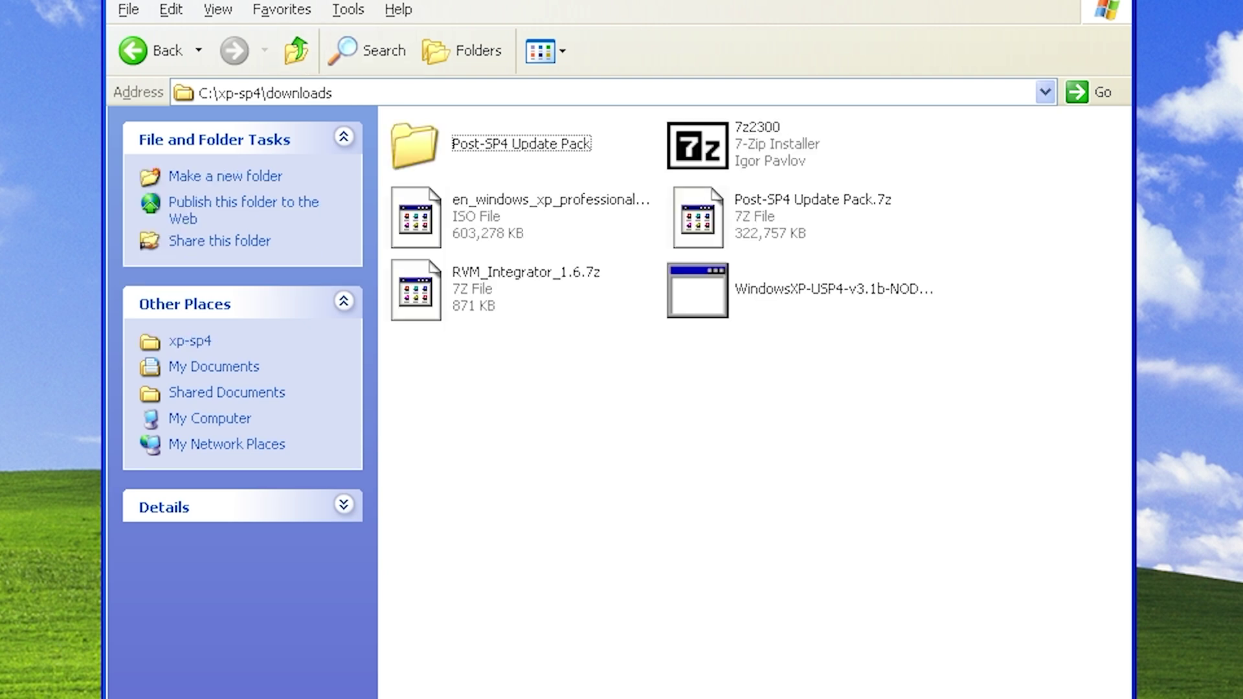
key(Return)
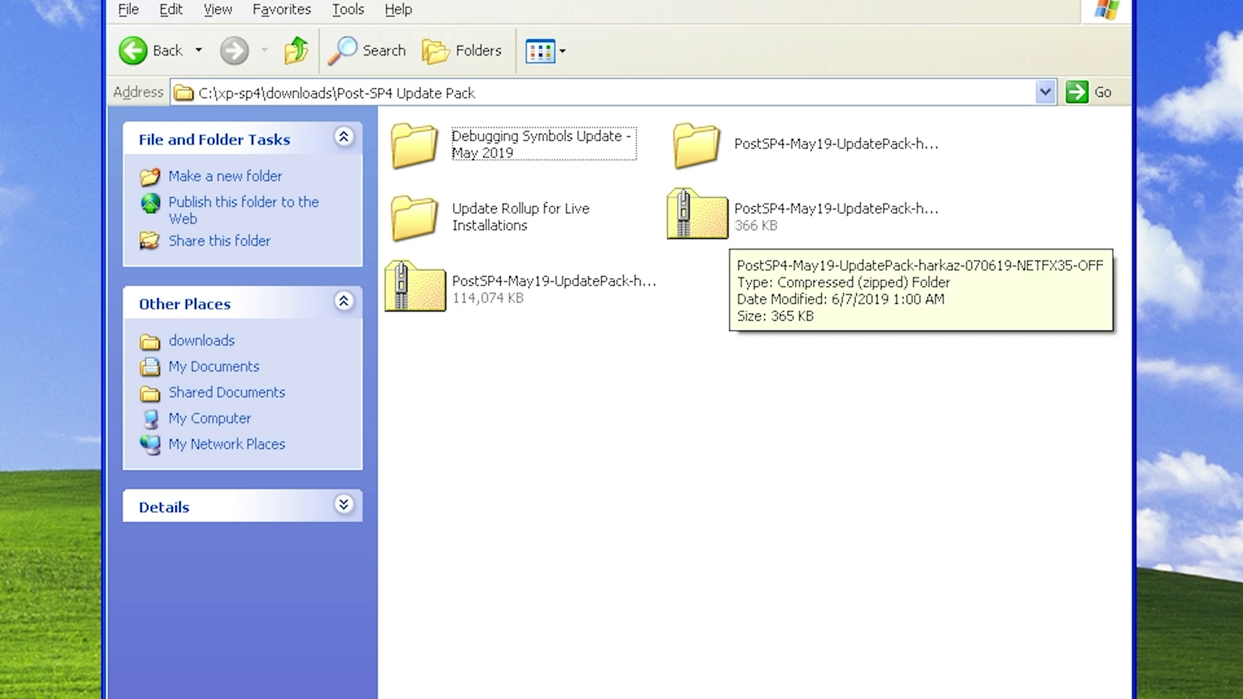
right_click(732, 222)
mouse_move(769, 336)
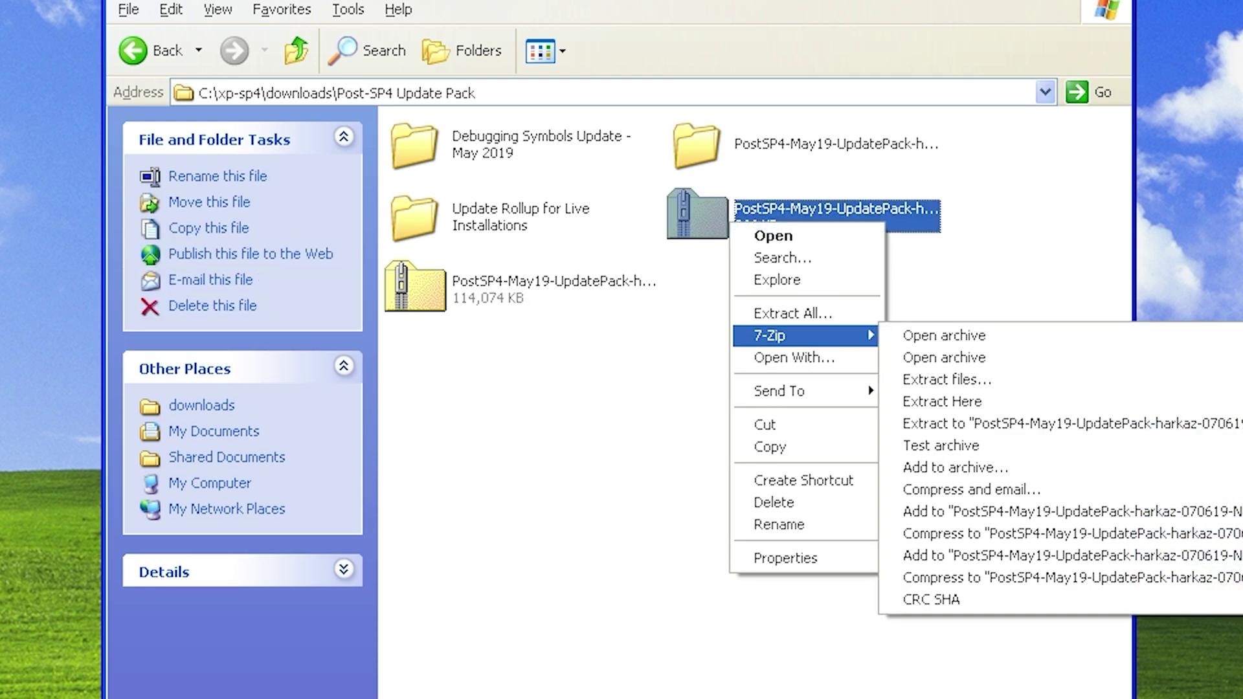
click(1036, 425)
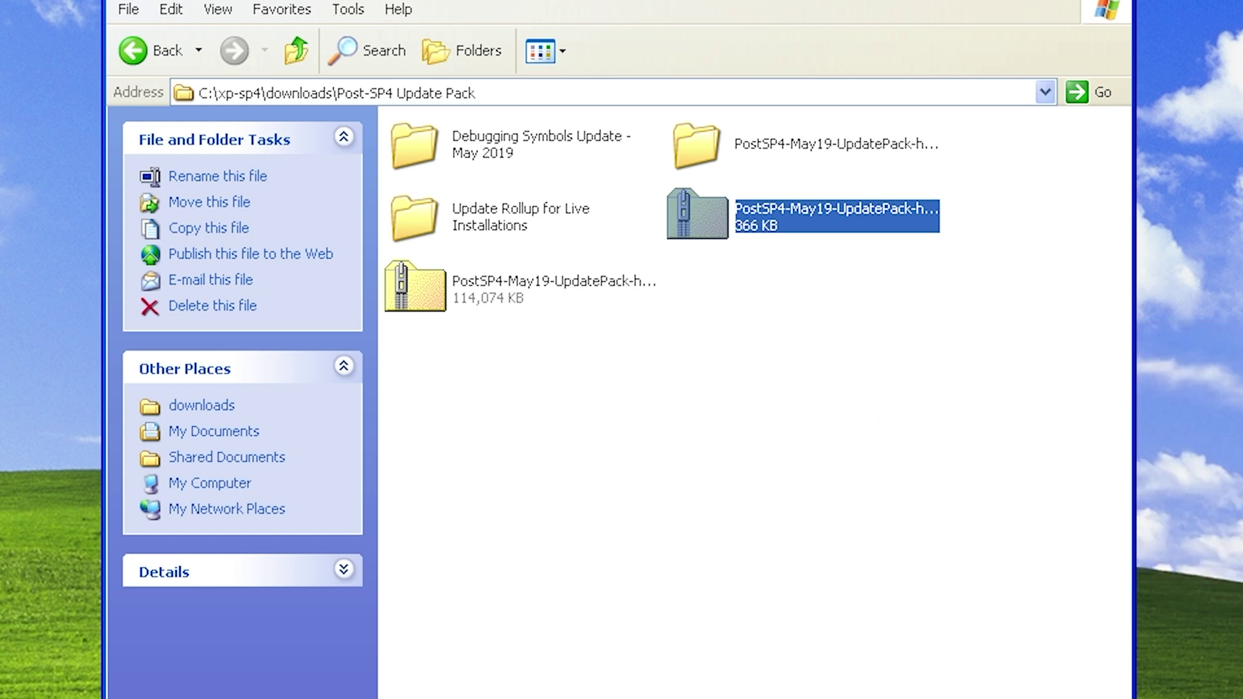
double_click(707, 292)
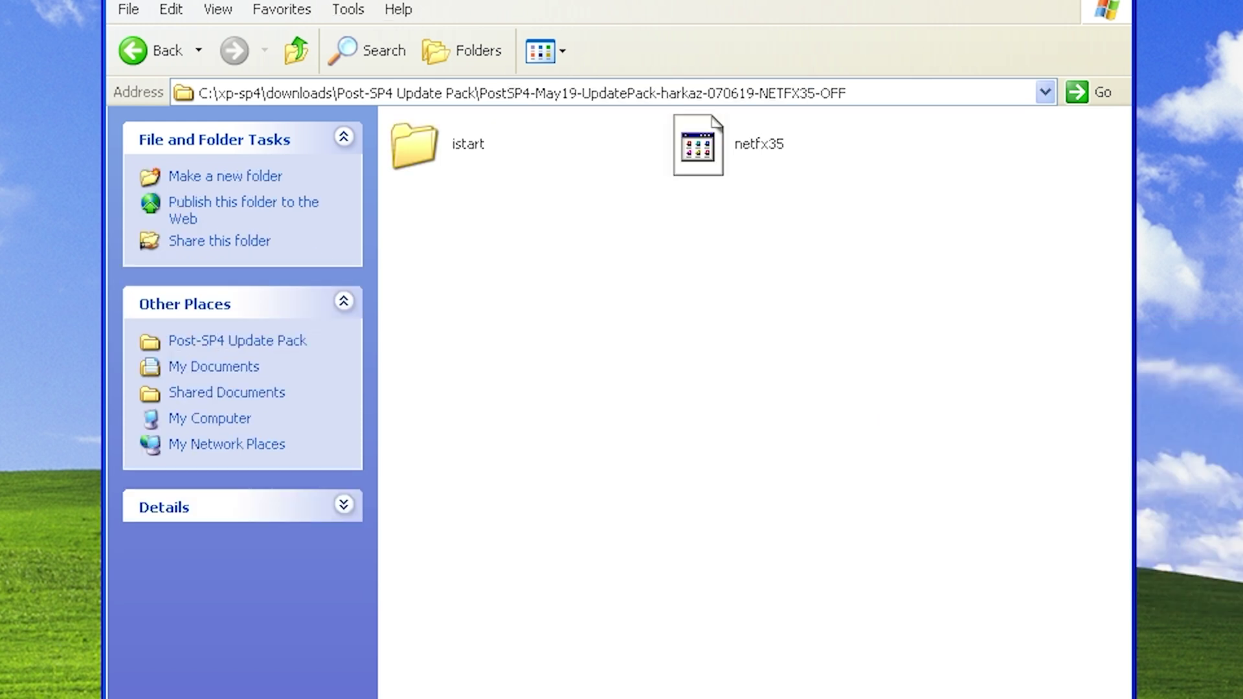
Copy the netfx35 file from the extracted NETFX35-OFF folder
click(700, 146)
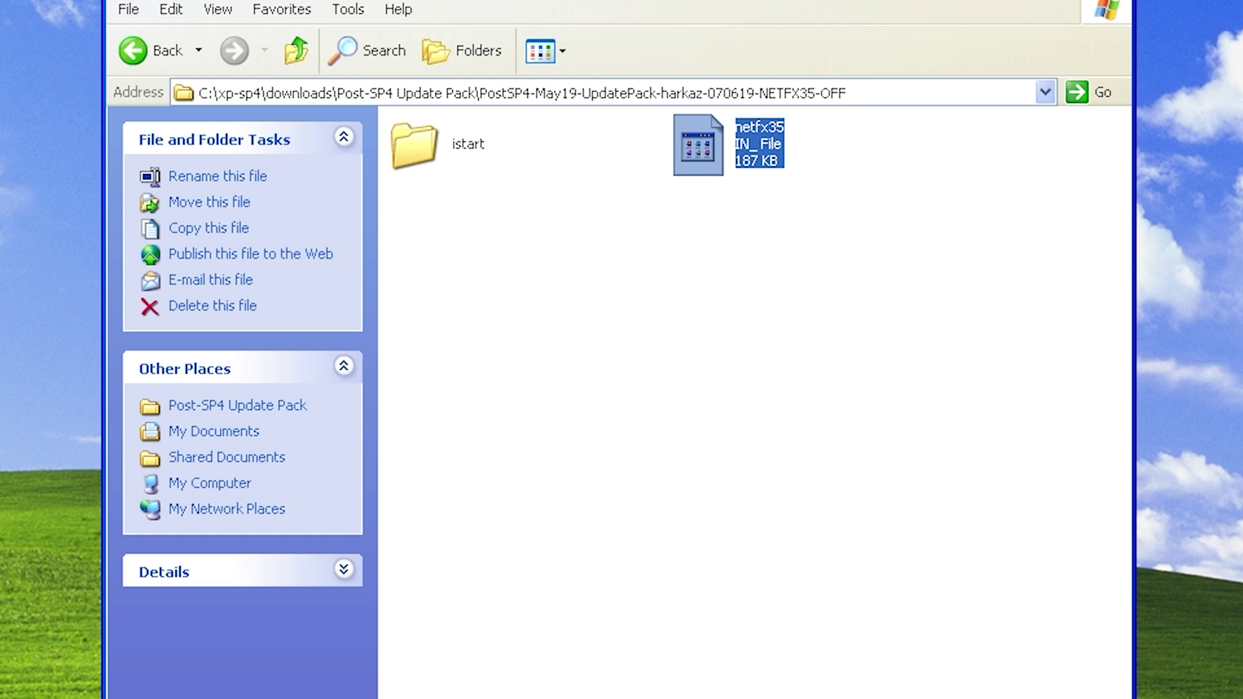
key(shift+F10)
key(Down)
key(Down)
key(Down)
key(Down)
key(Return)
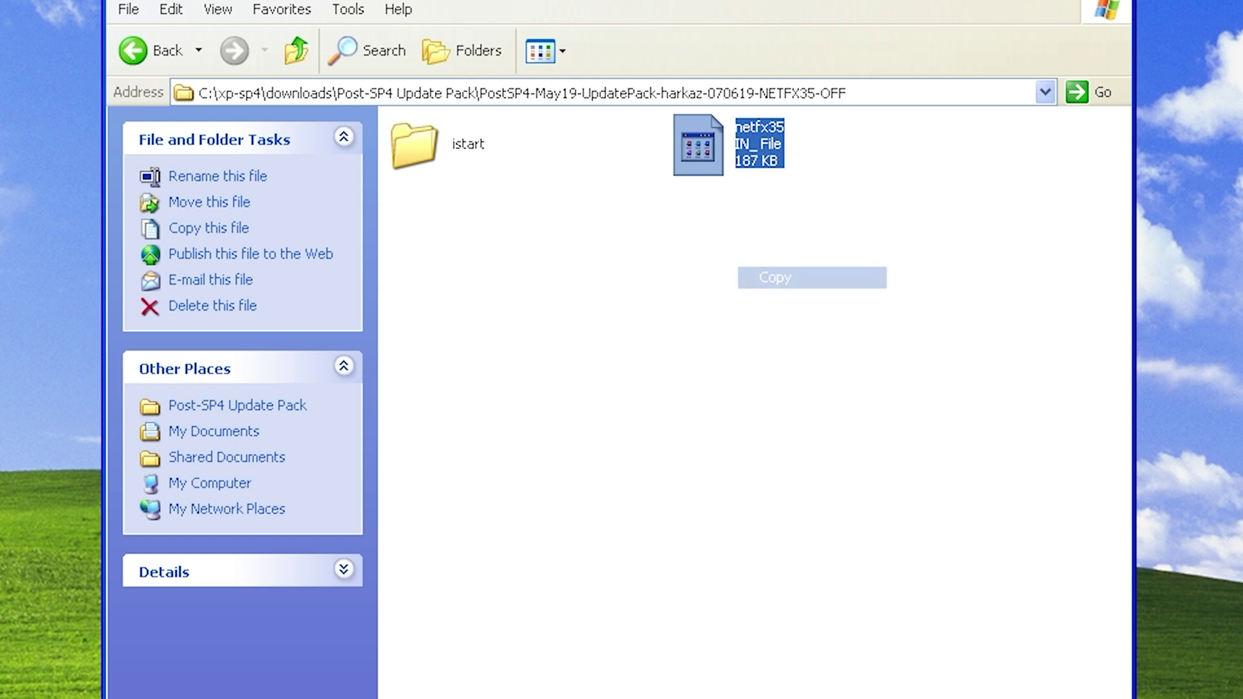
Paste the copied netfx35 file into C:\xp-sp4\build\I386, replacing the existing file
click(296, 51)
click(296, 51)
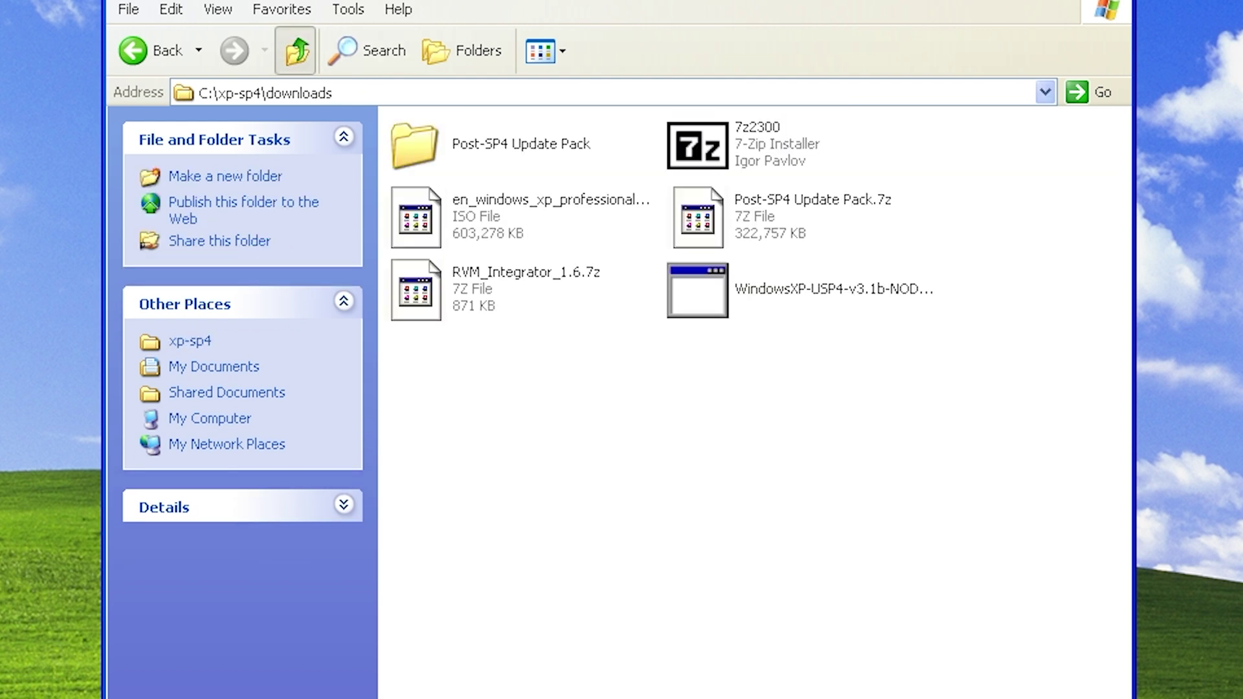
click(295, 51)
double_click(697, 146)
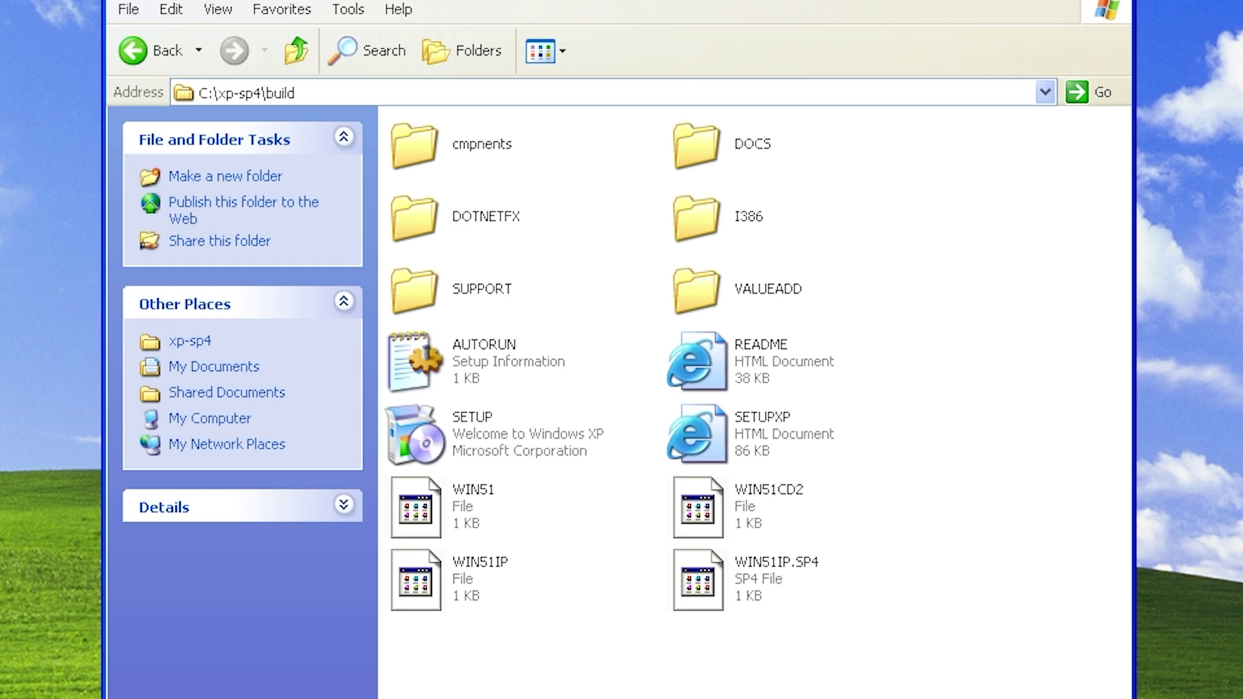
click(697, 219)
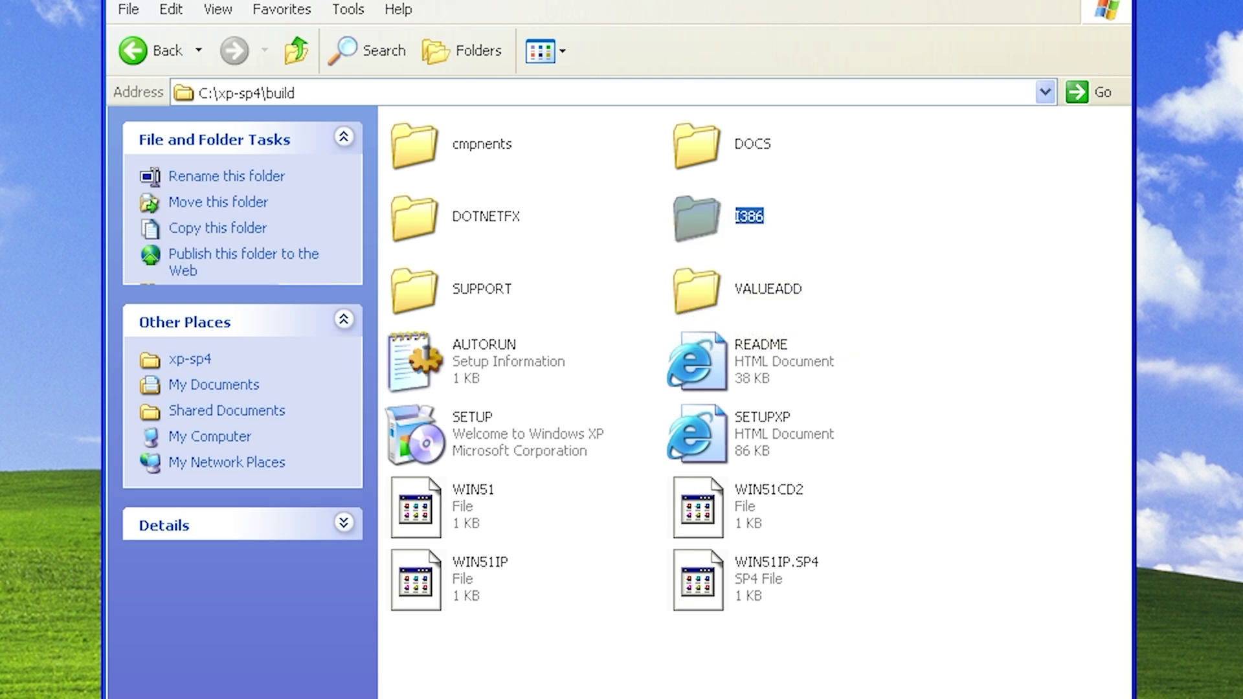
key(Return)
key(Return)
right_click(1082, 267)
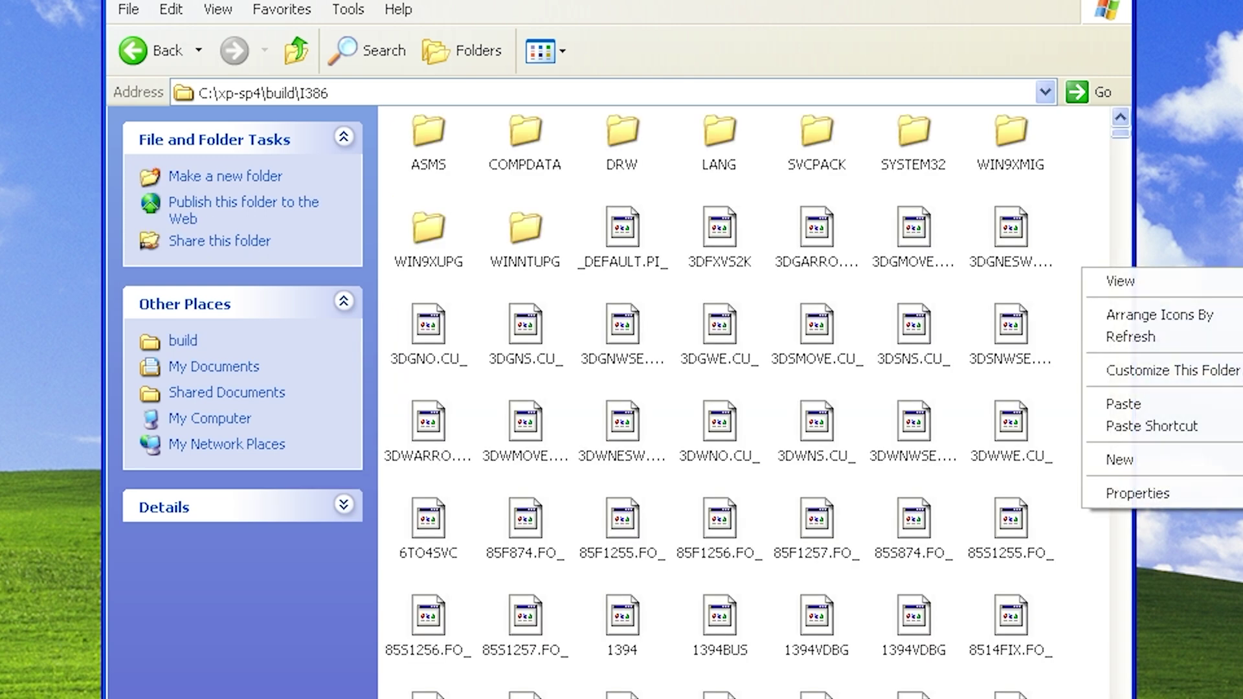
click(1124, 404)
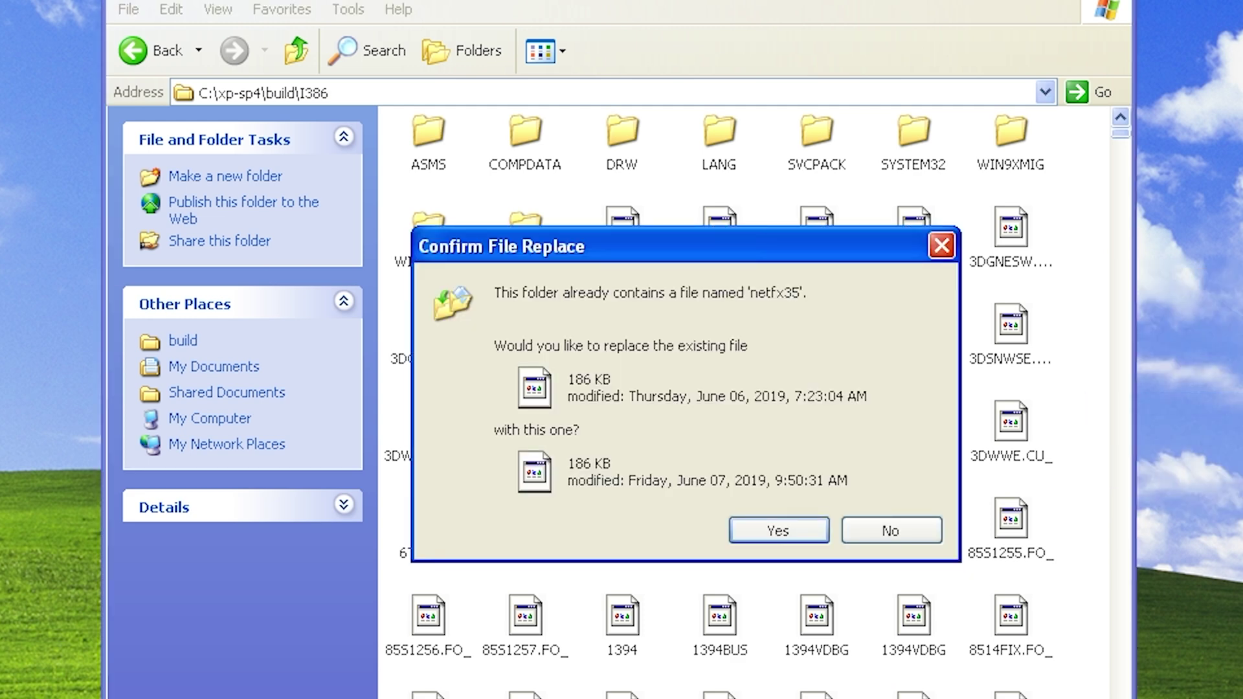
key(Return)
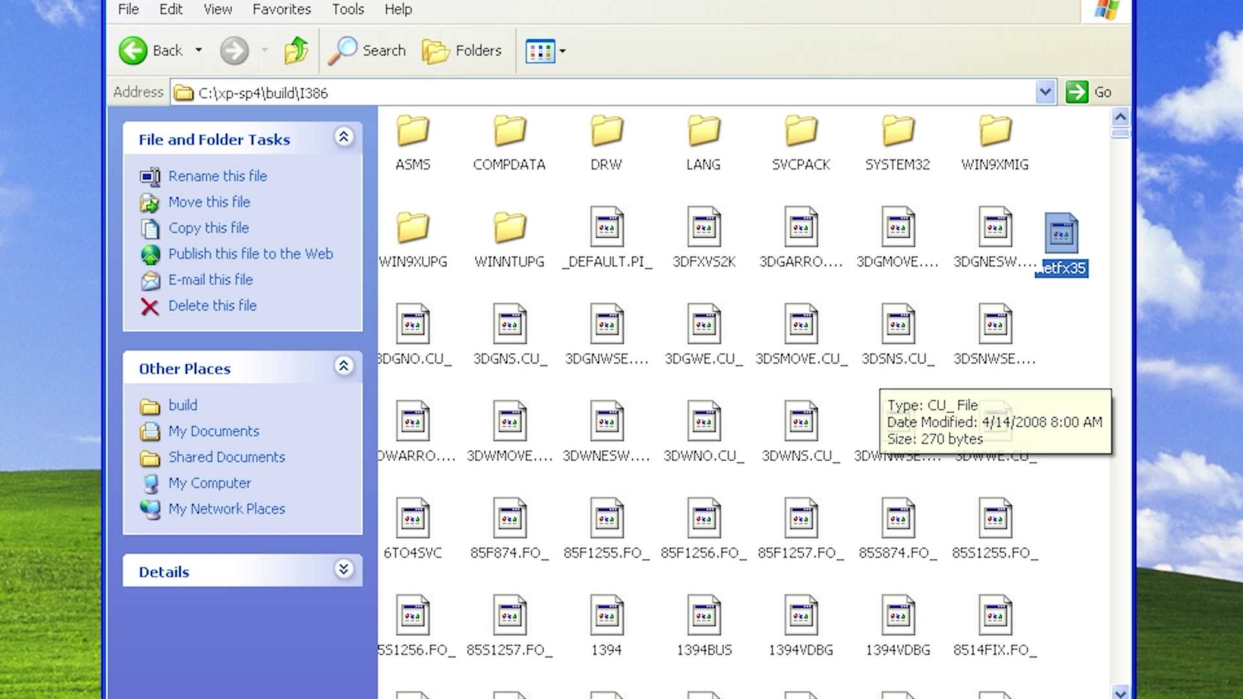
Return to C:\xp-sp4\downloads and extract RVM_Integrator_1.6.7z into its own RVM_Integrator_1.6 folder
click(296, 50)
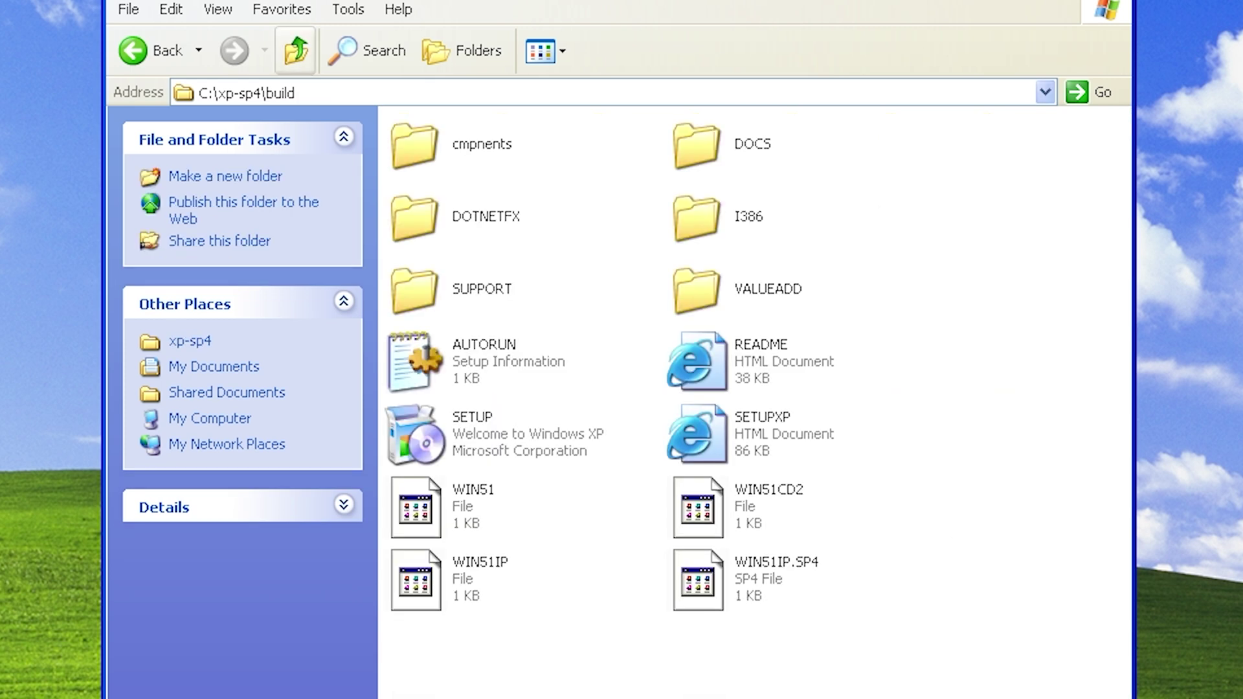
click(296, 50)
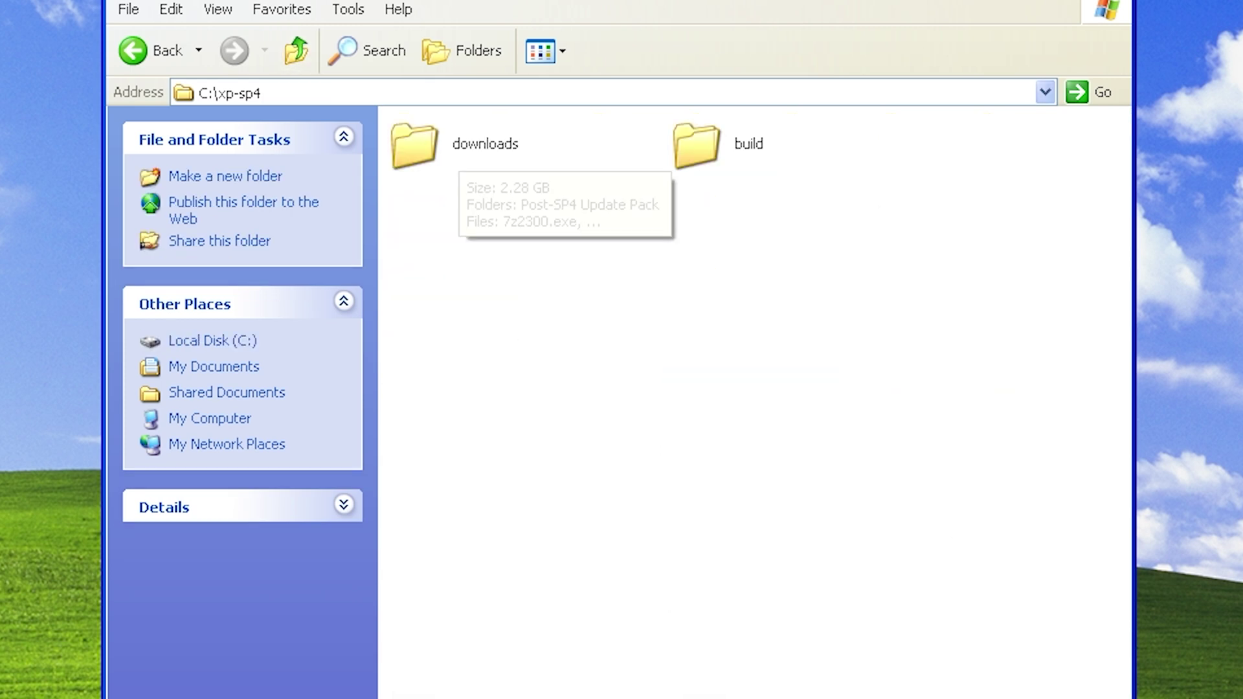
double_click(460, 148)
key(BackSpace)
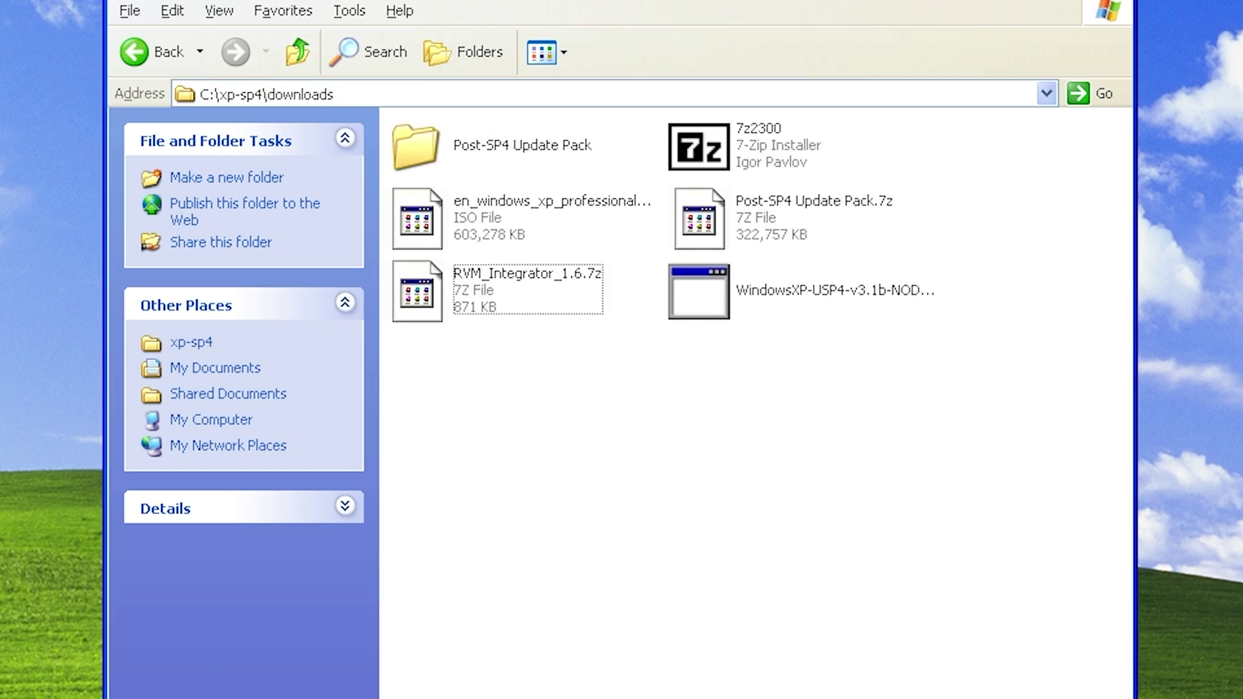
right_click(483, 298)
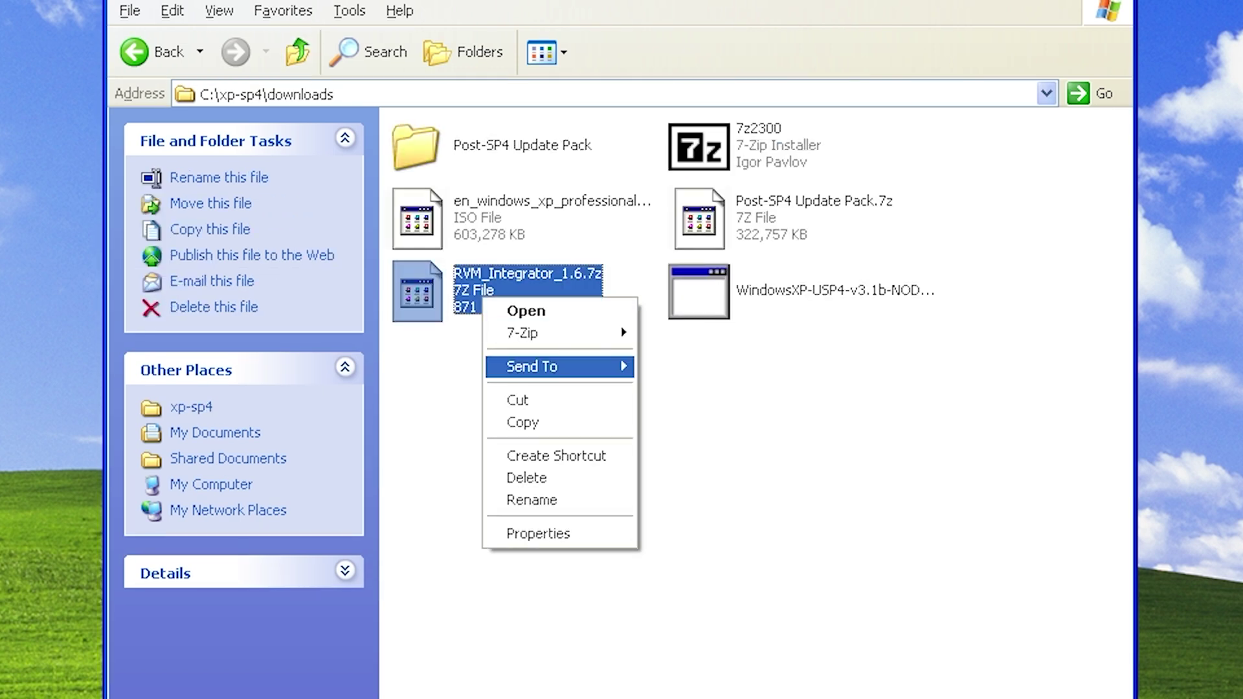
mouse_move(524, 333)
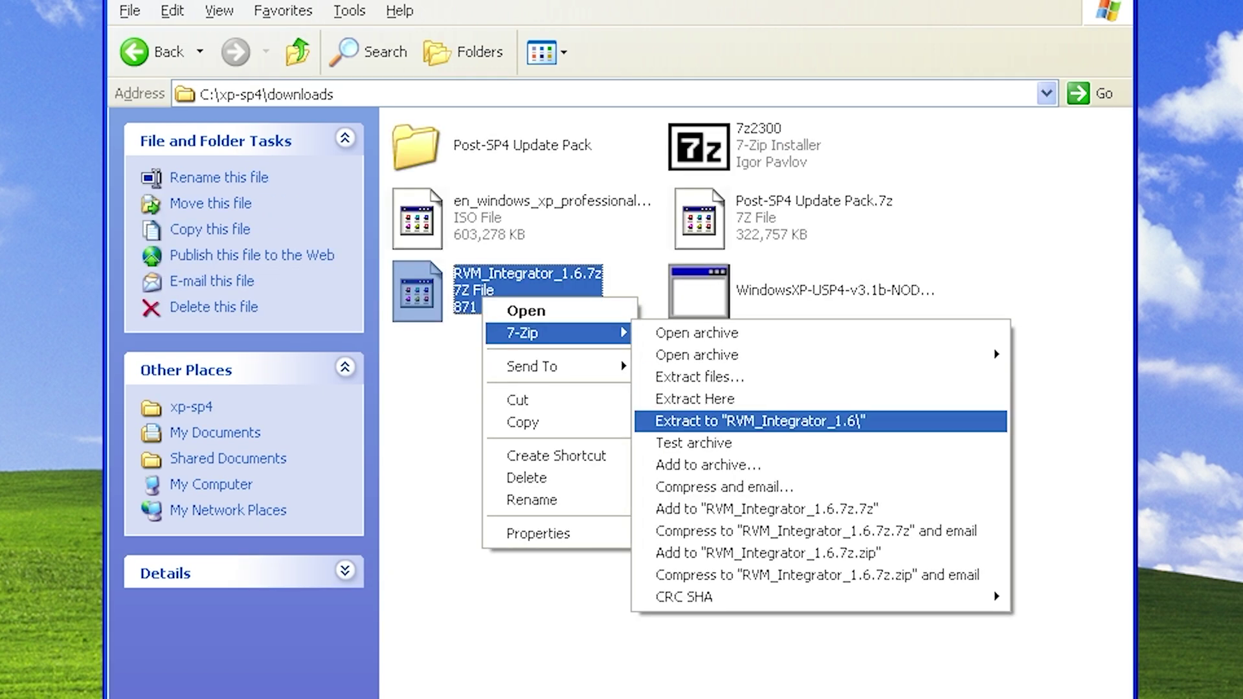
click(760, 421)
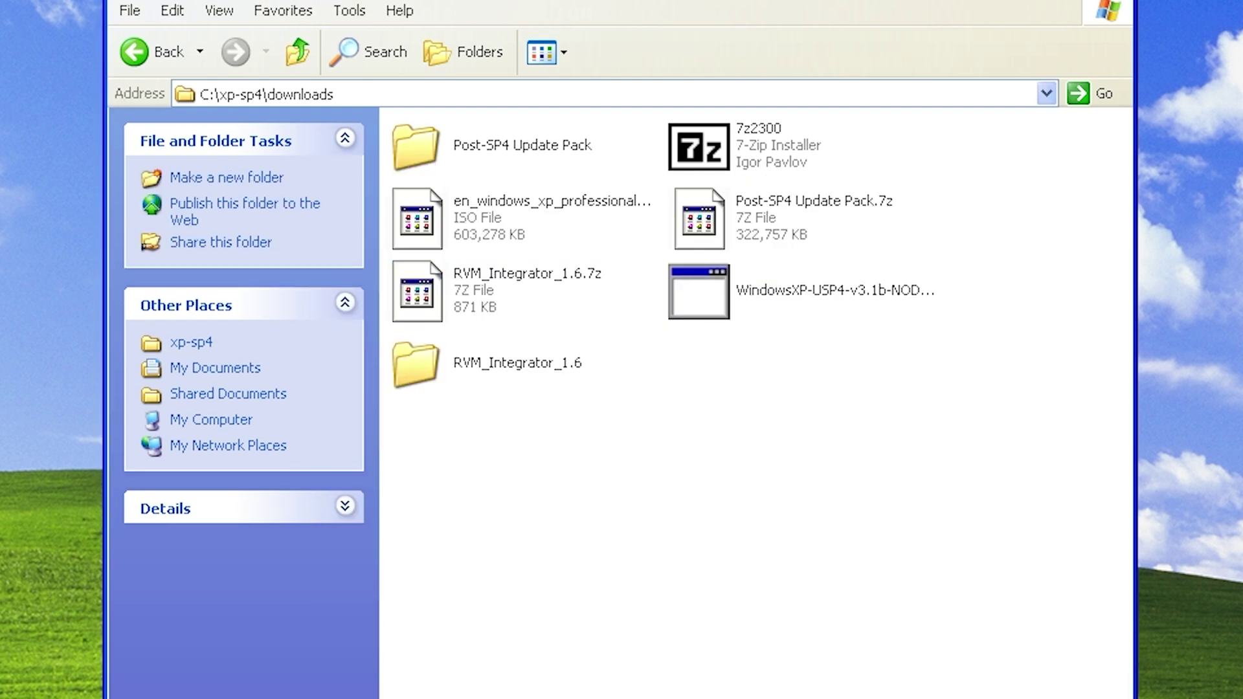
Launch RVM_Integrator_1.6 from the extracted folder, show its ISO creation settings, and move the folder window aside
double_click(550, 369)
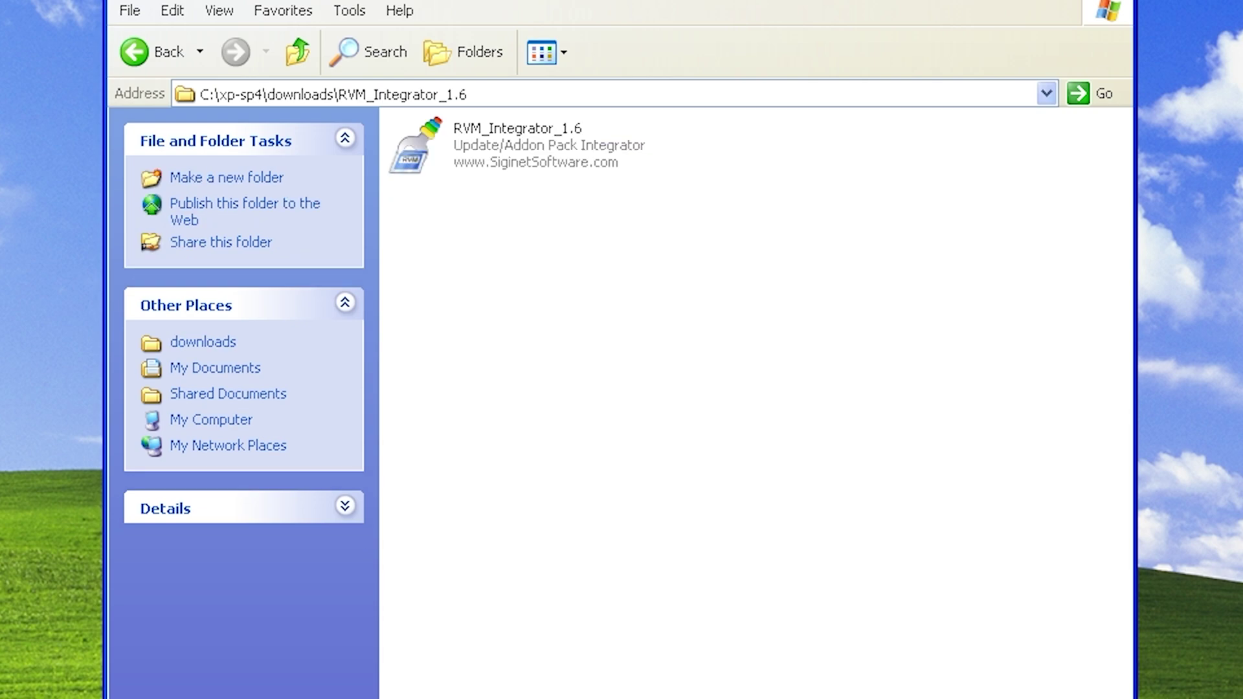
double_click(518, 146)
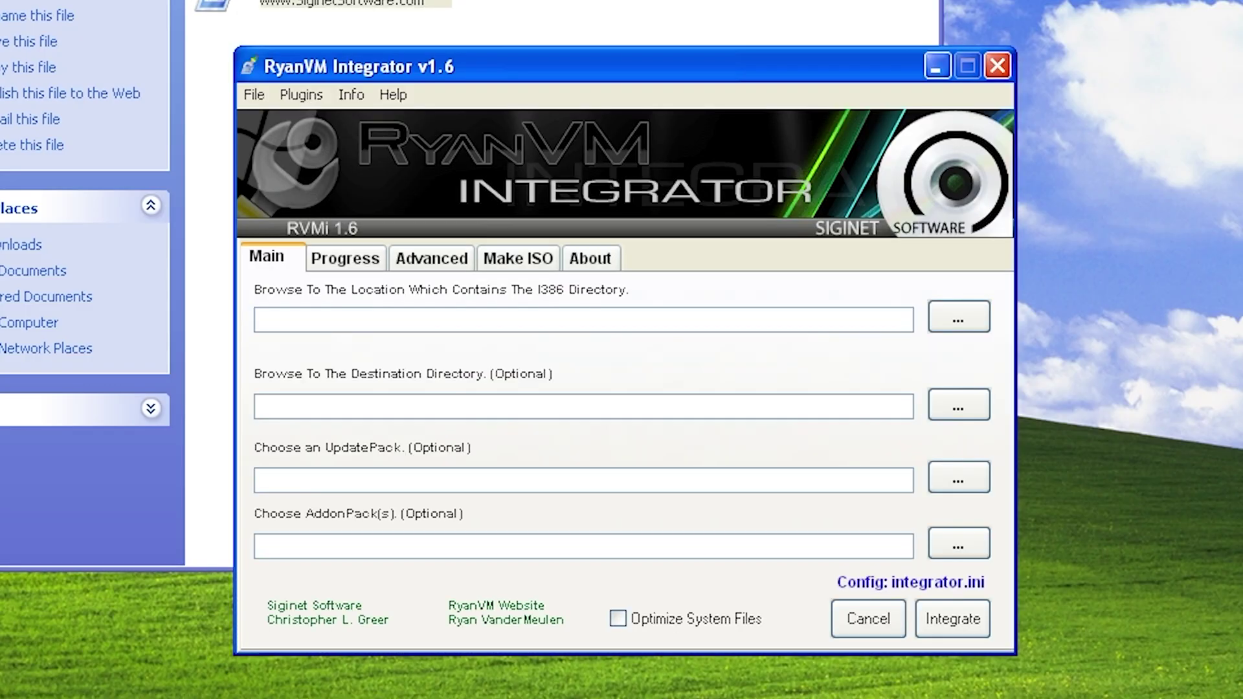
click(518, 257)
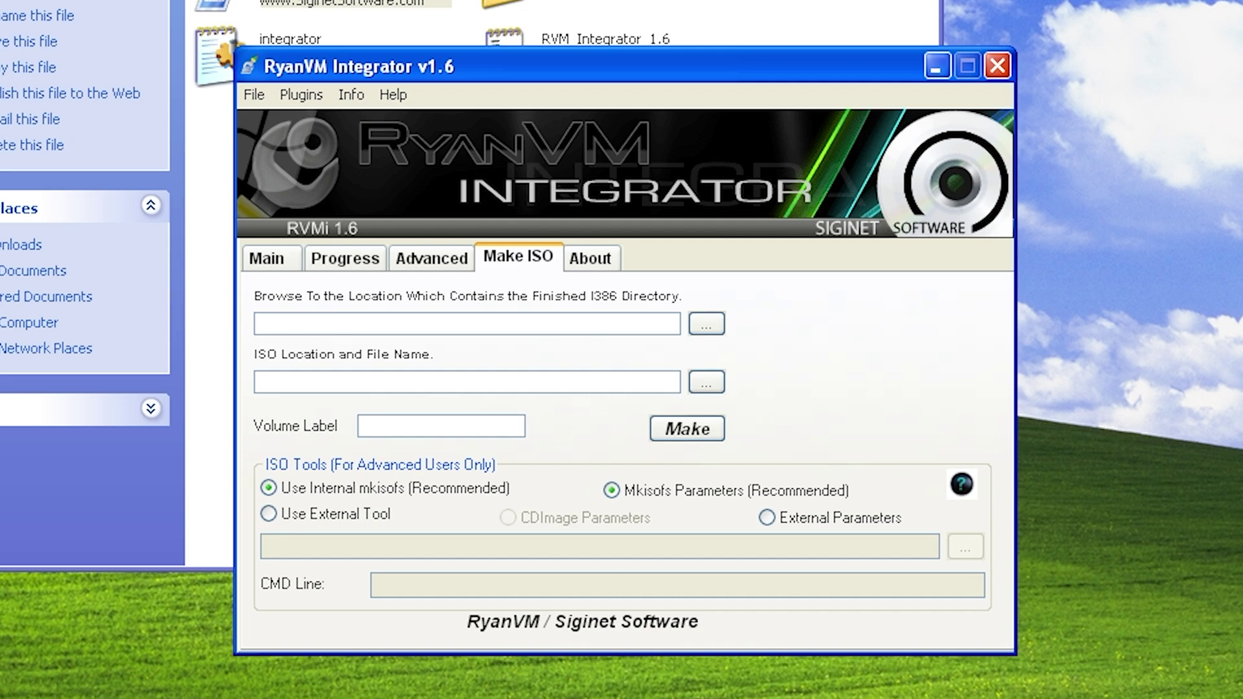
drag(583, 3, 161, 0)
drag(648, 66, 710, 14)
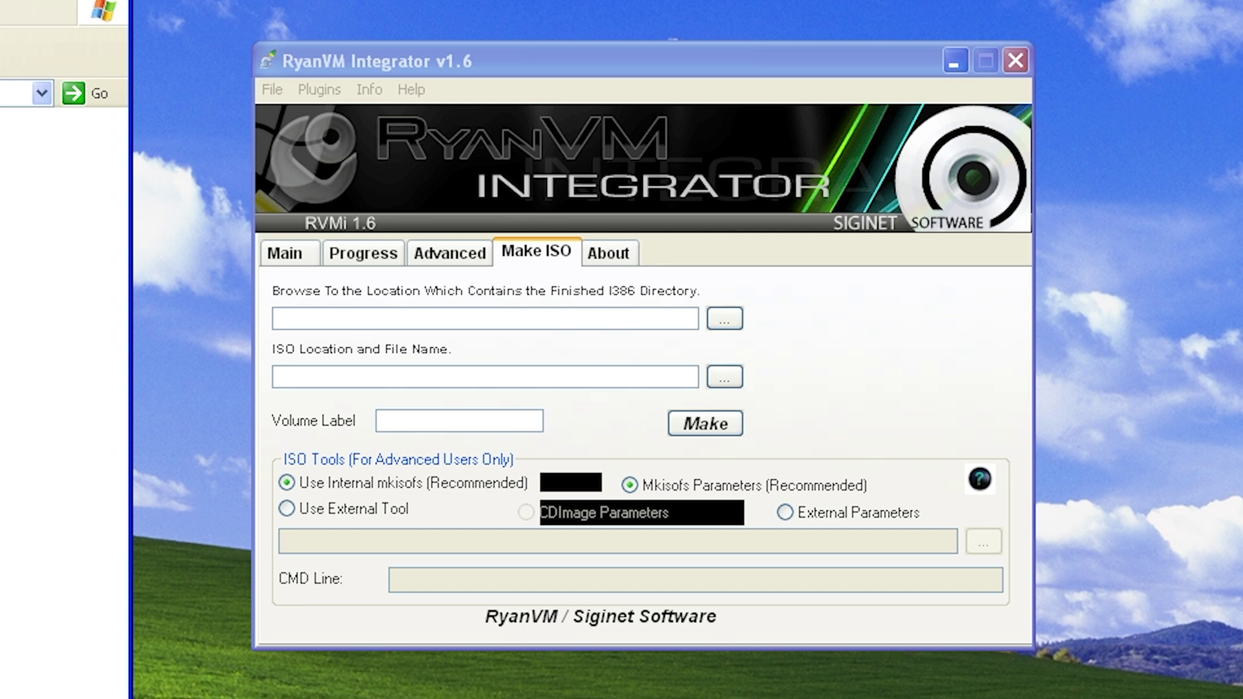
Set the finished I386 directory's location to C:\xp-sp4\build and the ISO location and file name to C:\xp-sp4\xp-sp4.iso
click(528, 319)
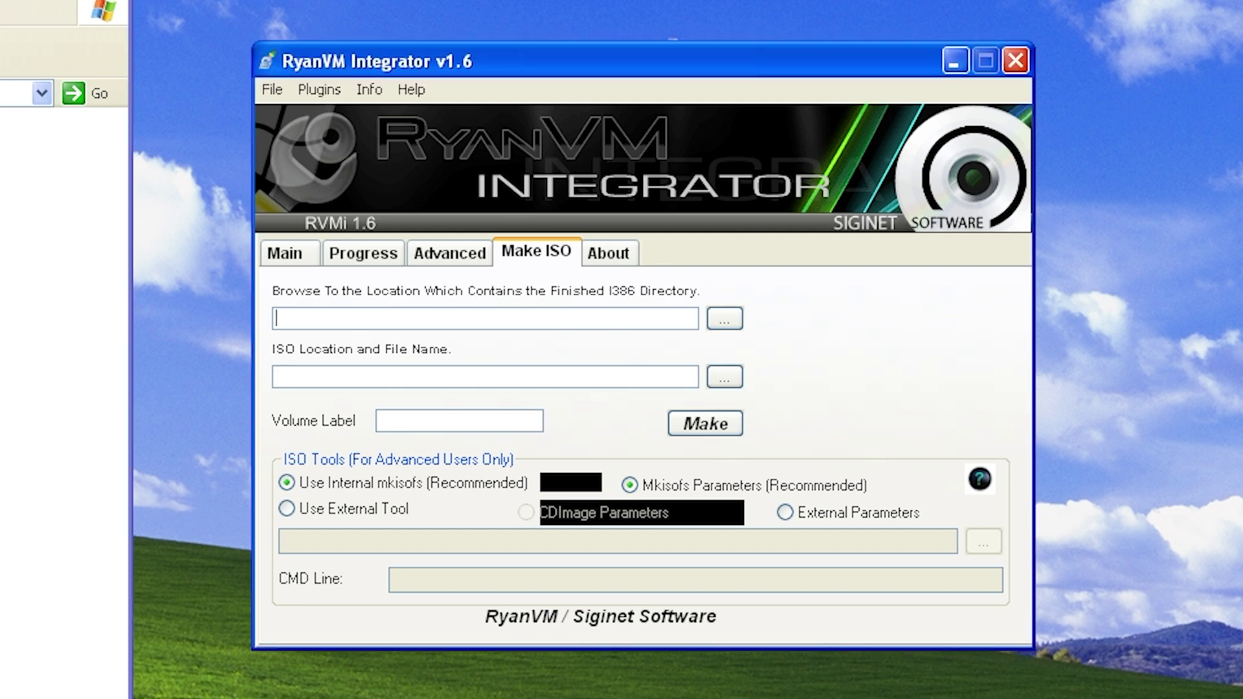
text(C:\xp-sp4\build)
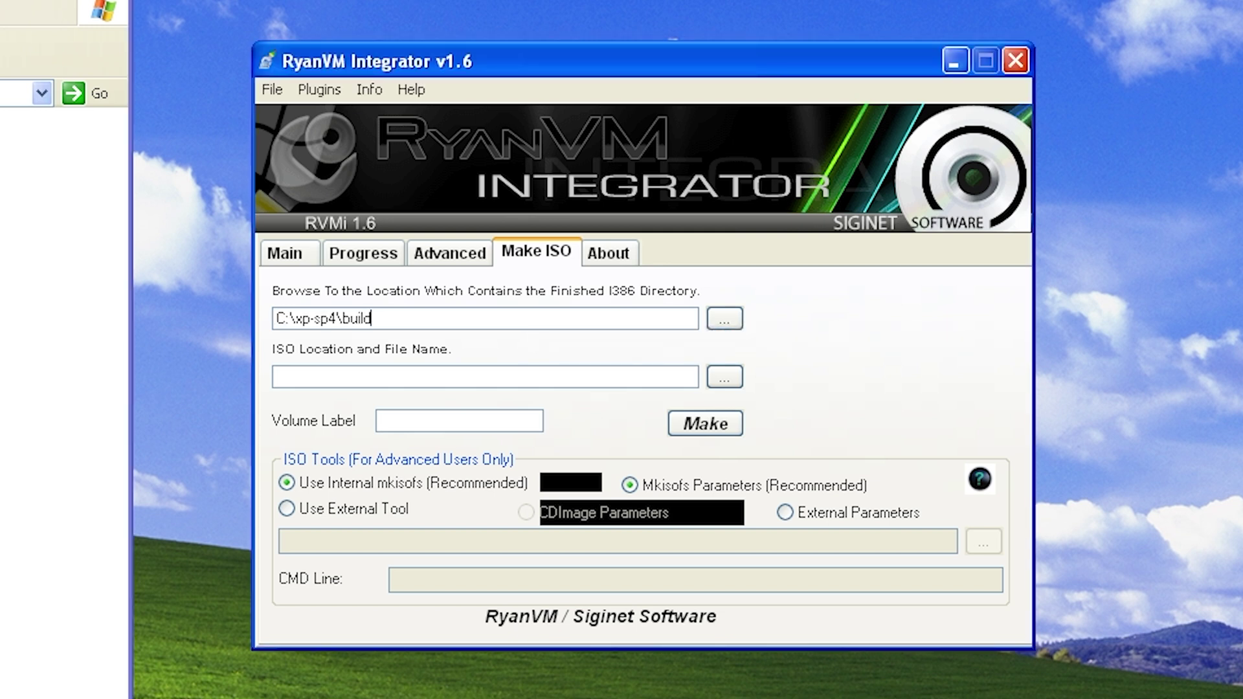
click(534, 378)
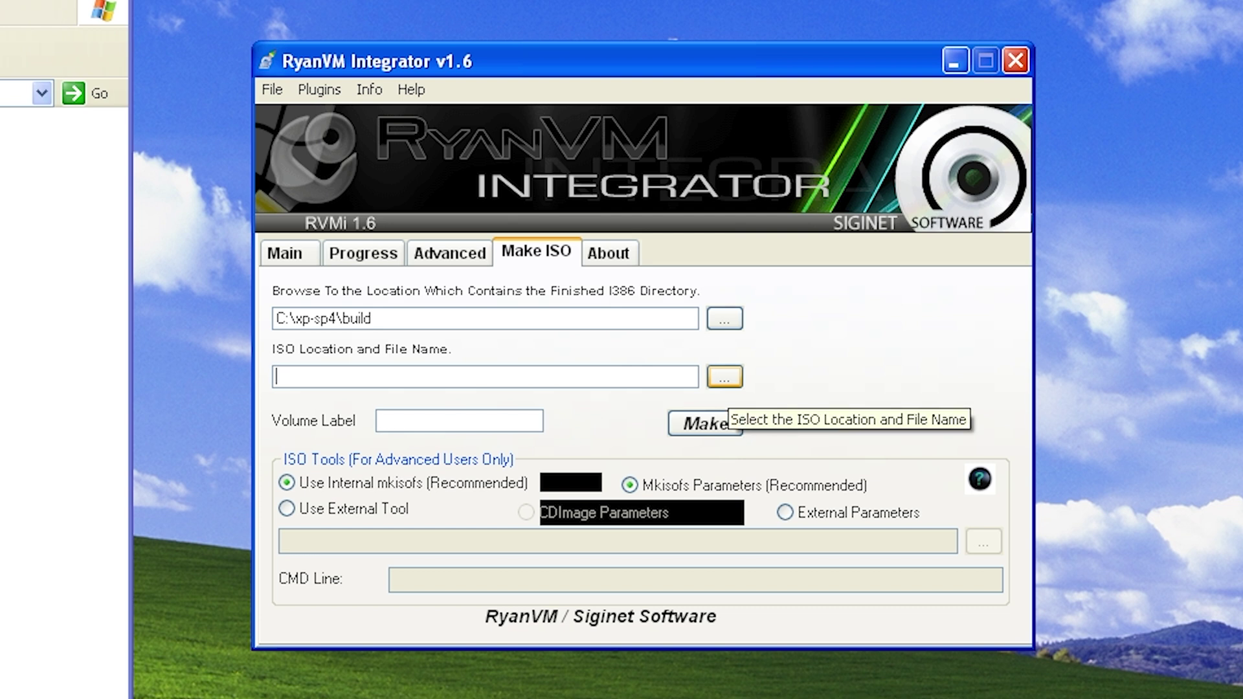
click(725, 377)
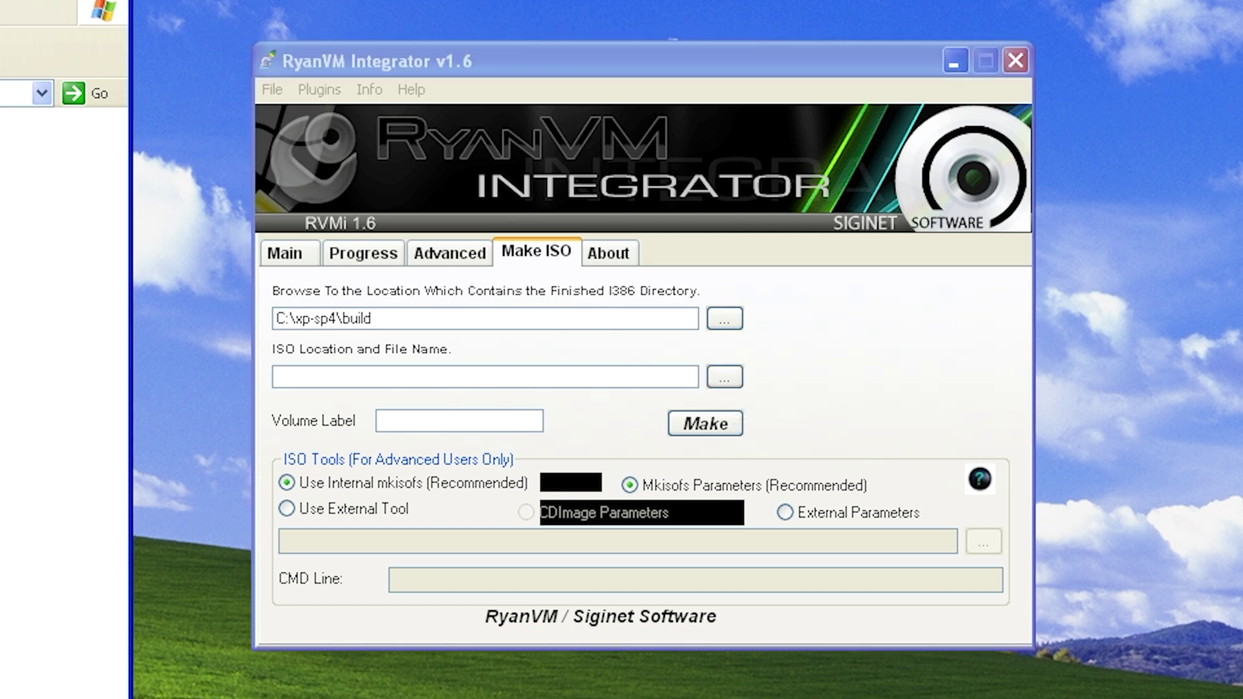
key(alt+Tab)
text(C:\xp-sp4)
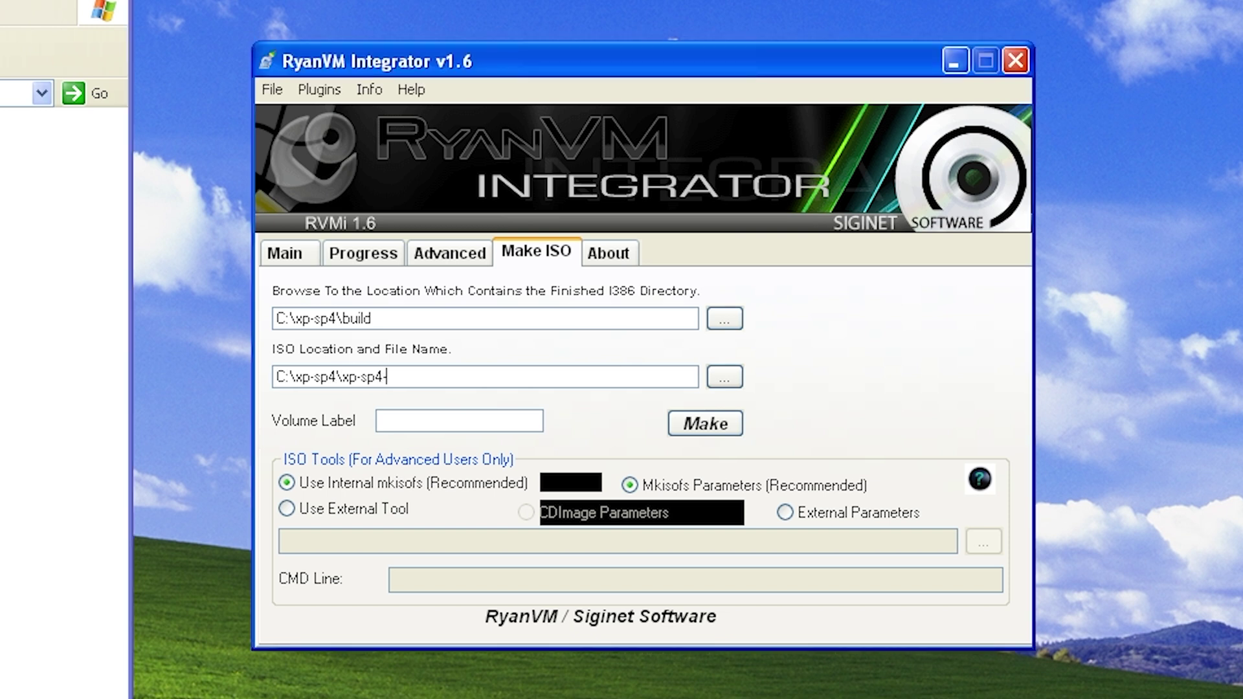
text(\xp-sp4.iso)
key(shift+Home)
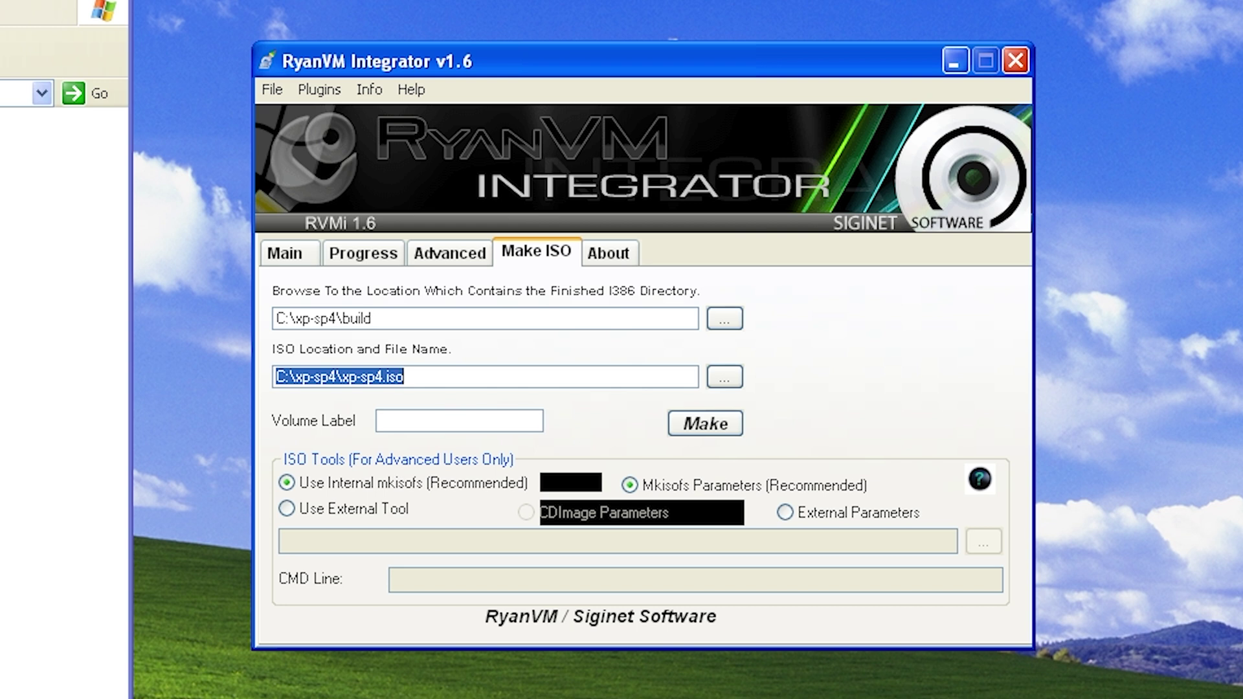
Set the volume label to XP_SP4, make the ISO, and close RyanVM Integrator once it completes
click(459, 421)
text(XP_SP5)
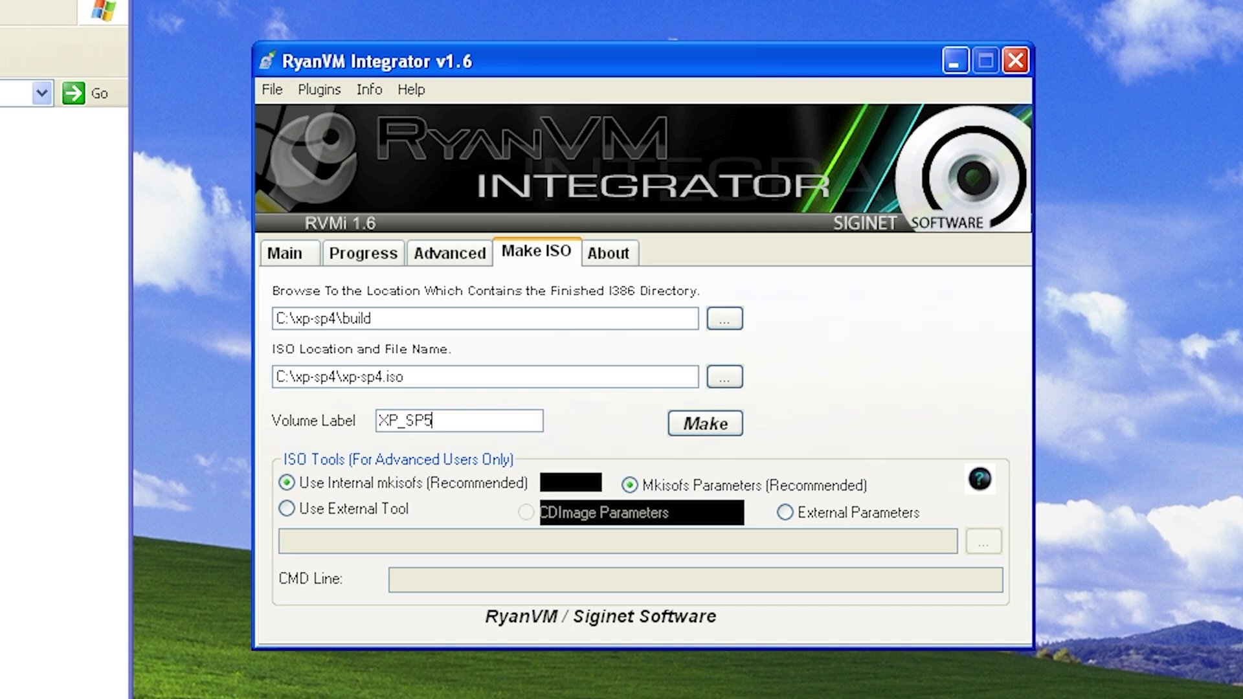
text(4)
key(Return)
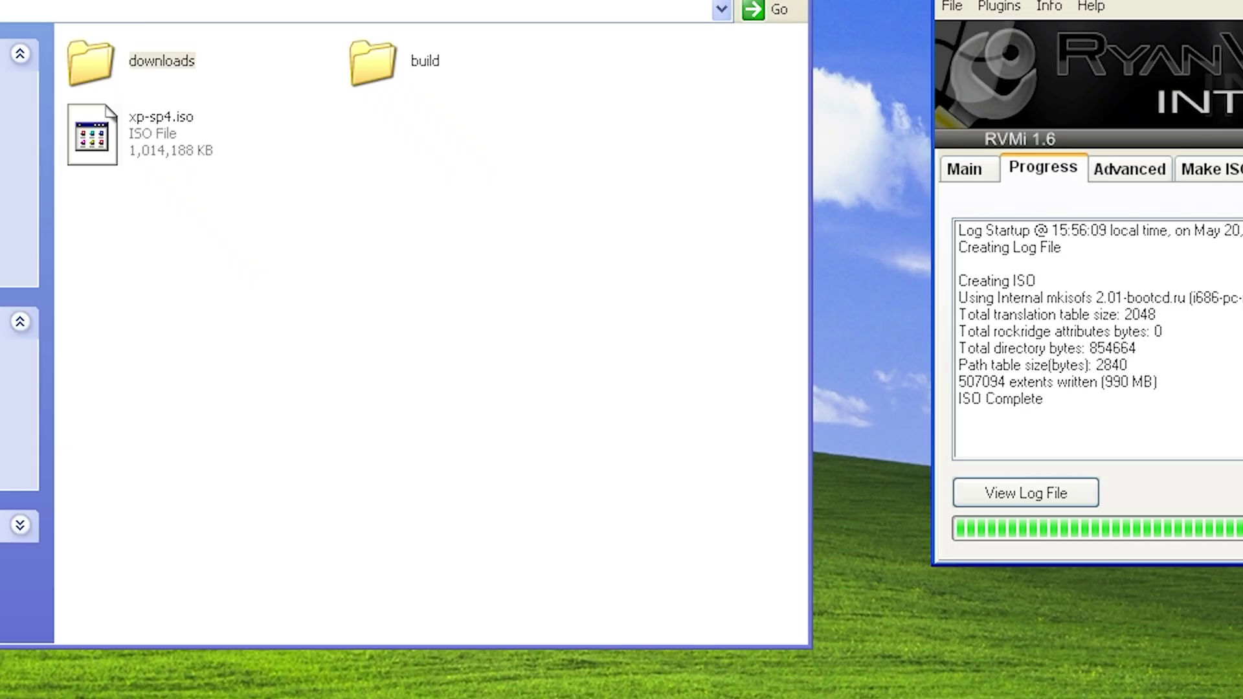
key(alt+F4)
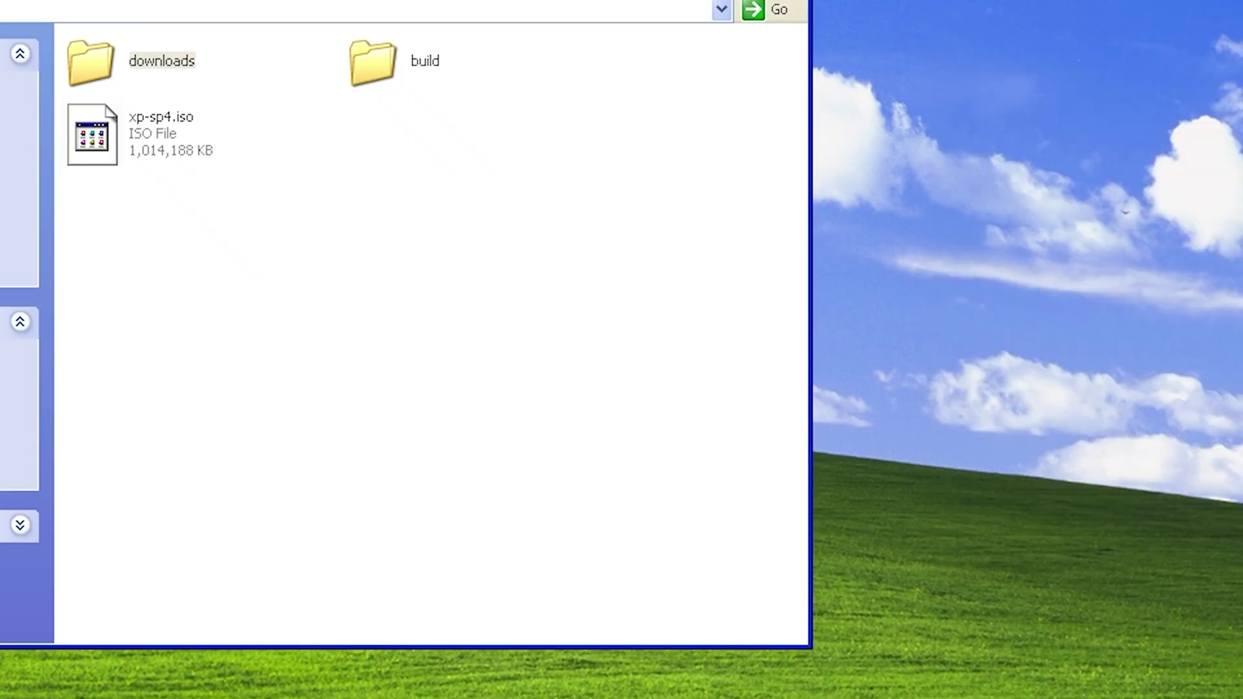
Compare the size properties of the build folder and the xp-sp4.iso file
click(432, 389)
right_click(374, 65)
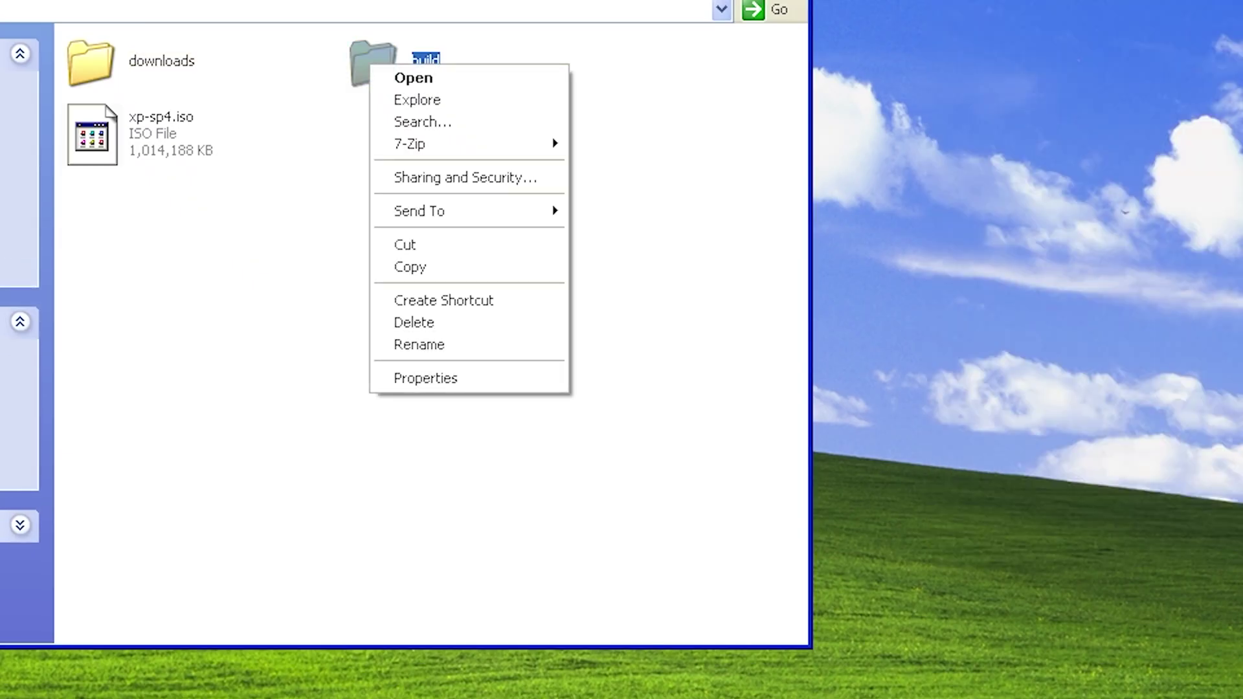
click(425, 375)
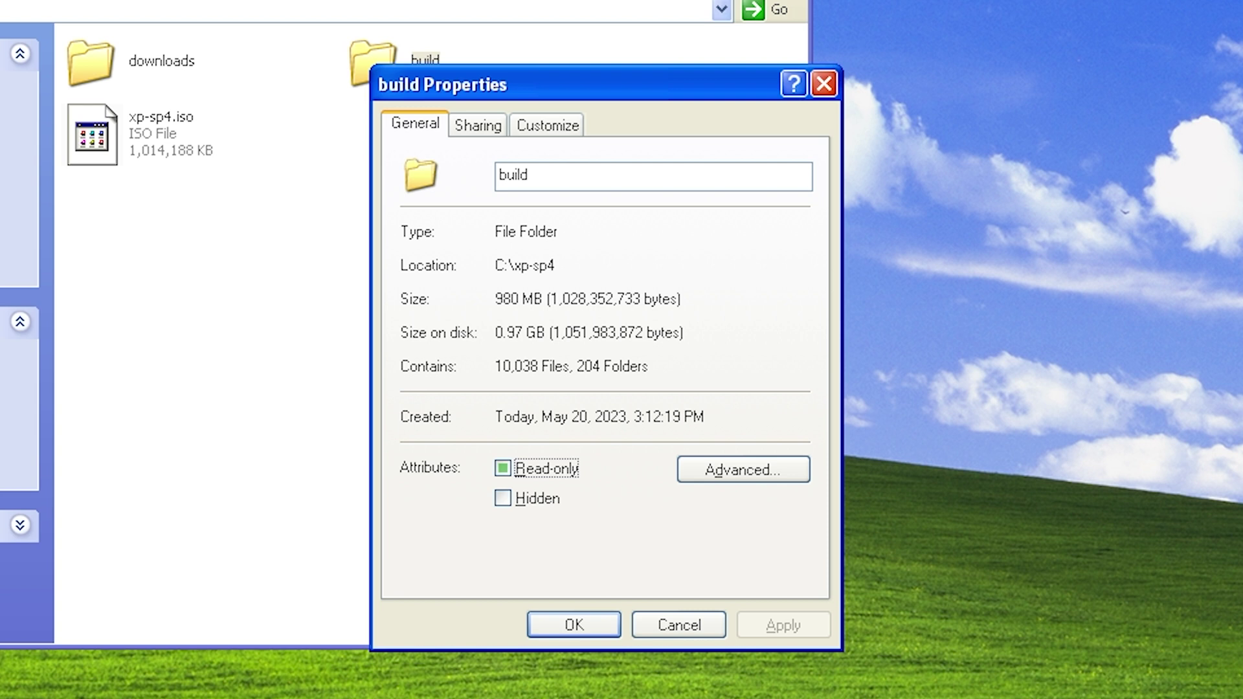
key(Escape)
right_click(172, 135)
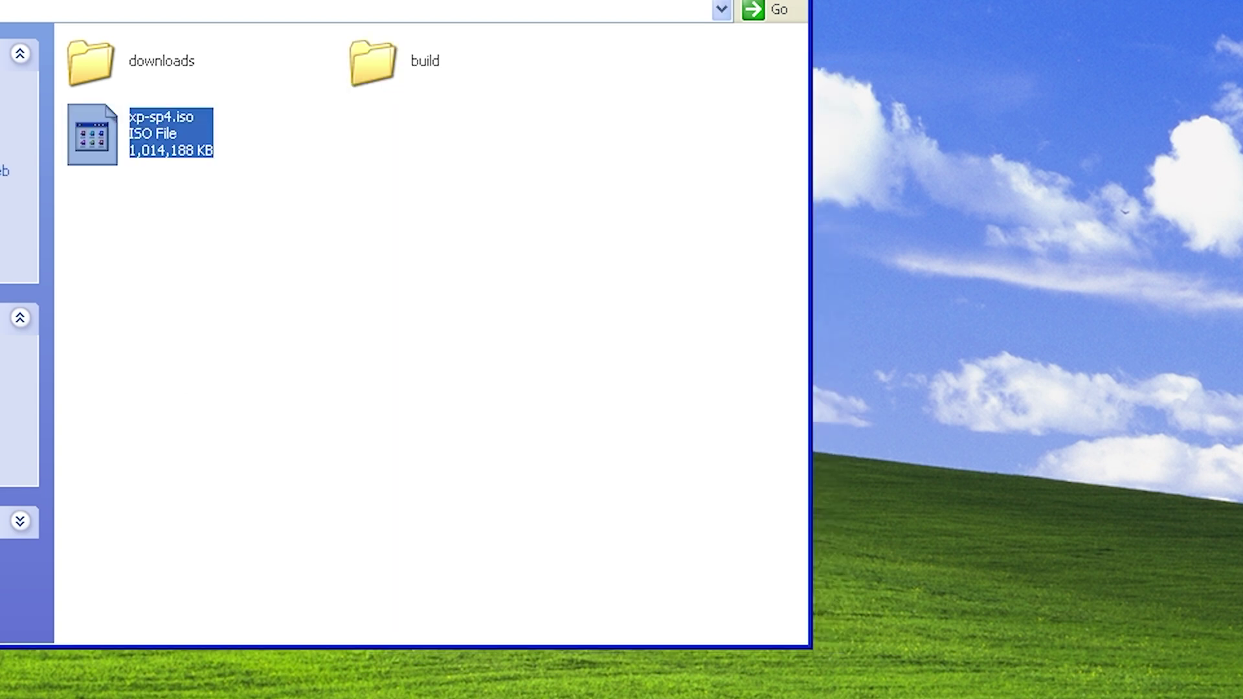
click(220, 380)
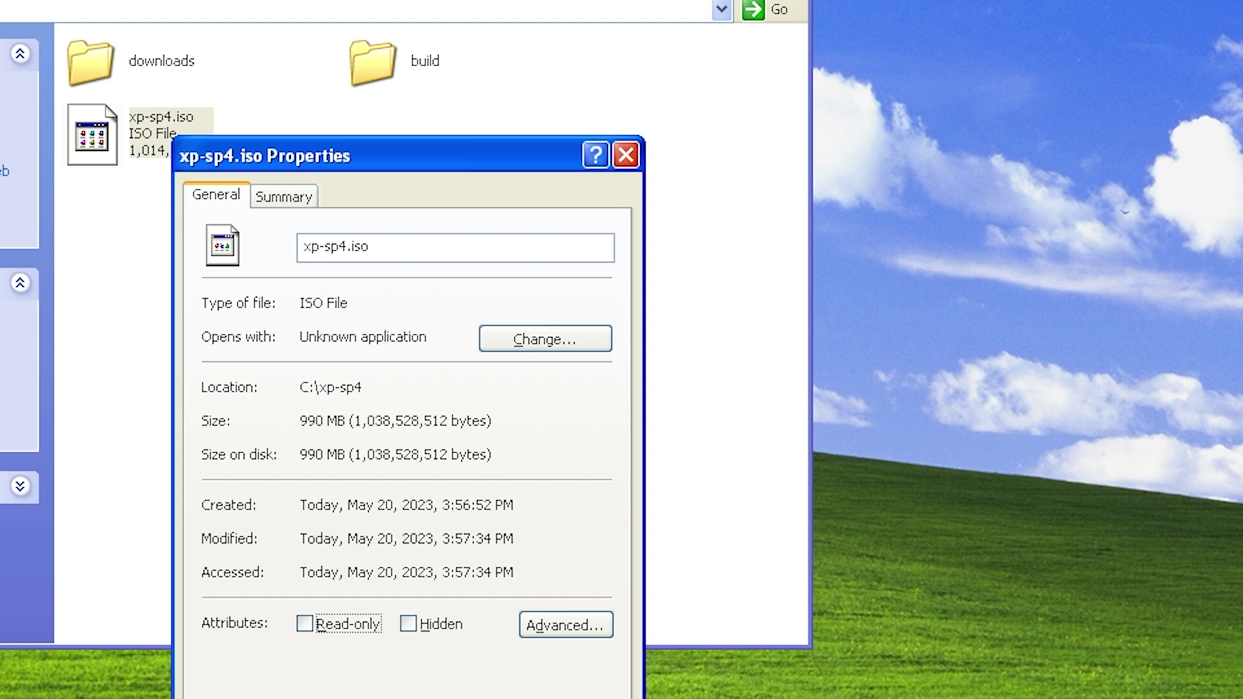
key(Escape)
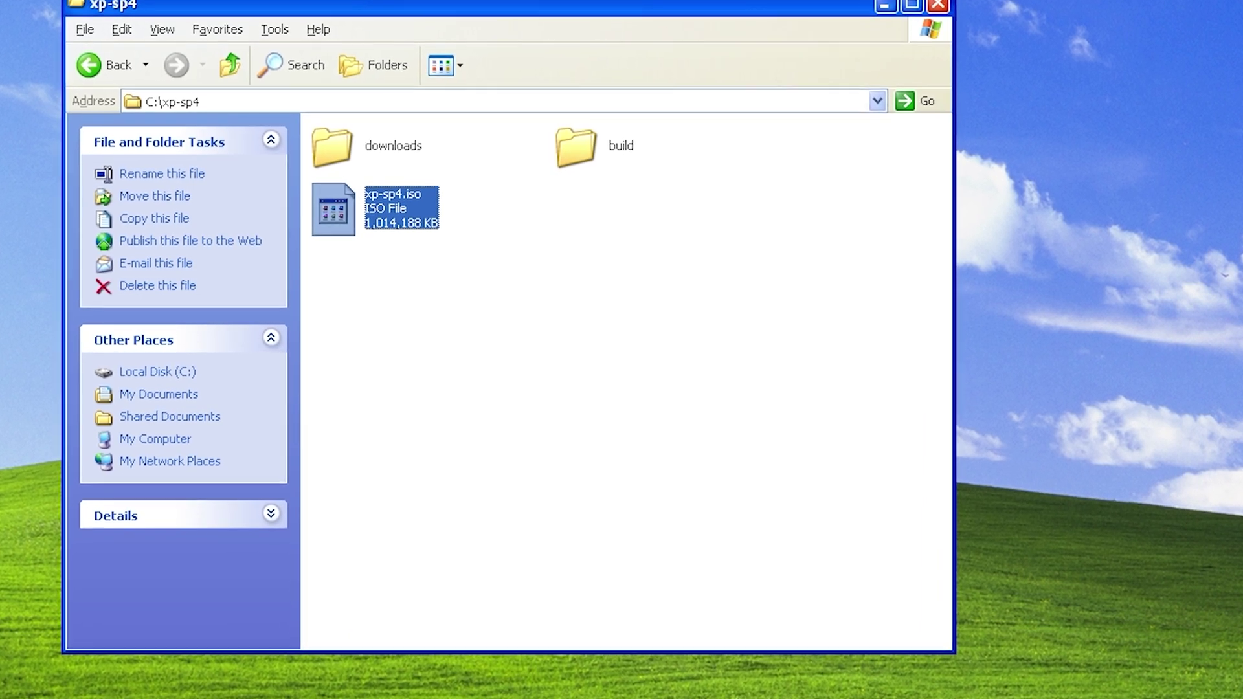
Open xp-sp4.iso as an archive in 7-Zip and compare its contents with those of the build folder
click(632, 389)
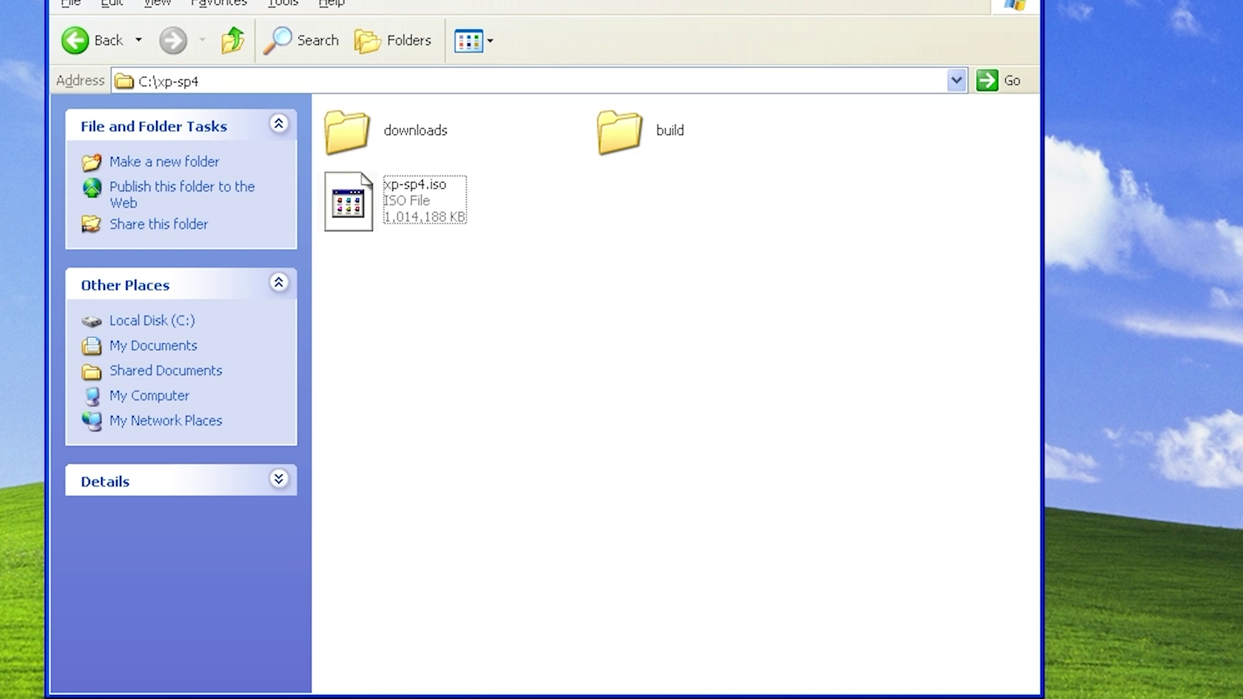
click(428, 199)
right_click(444, 210)
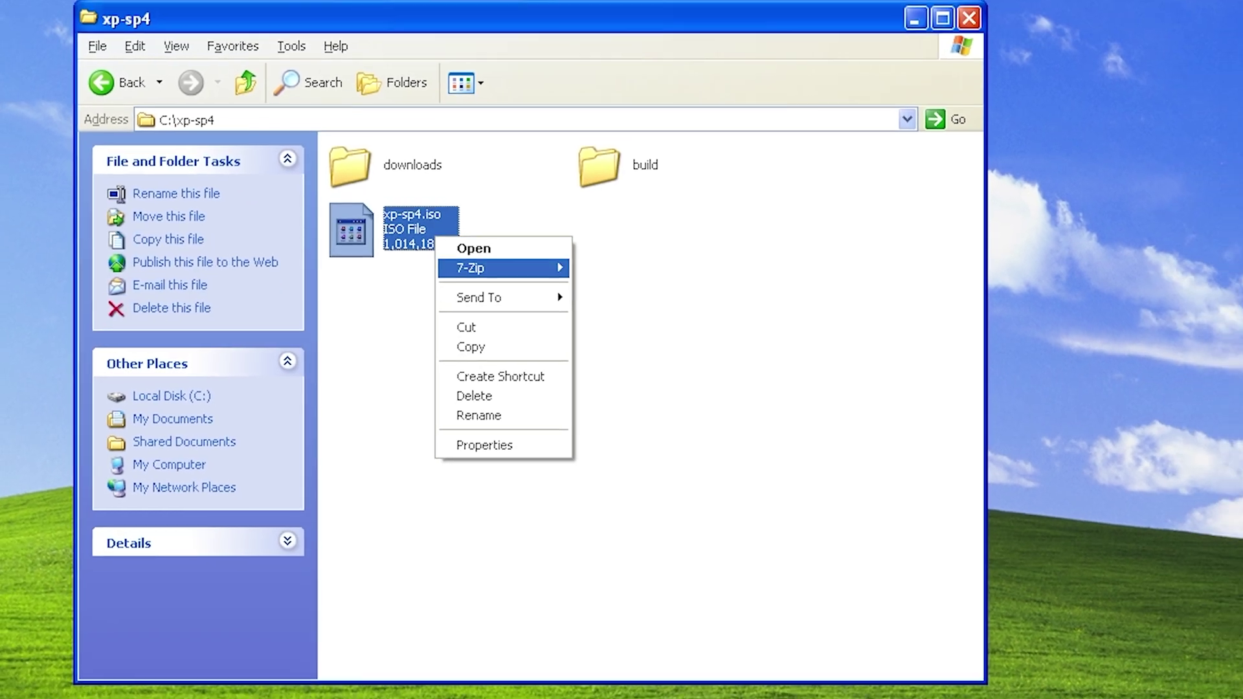
mouse_move(482, 243)
click(589, 282)
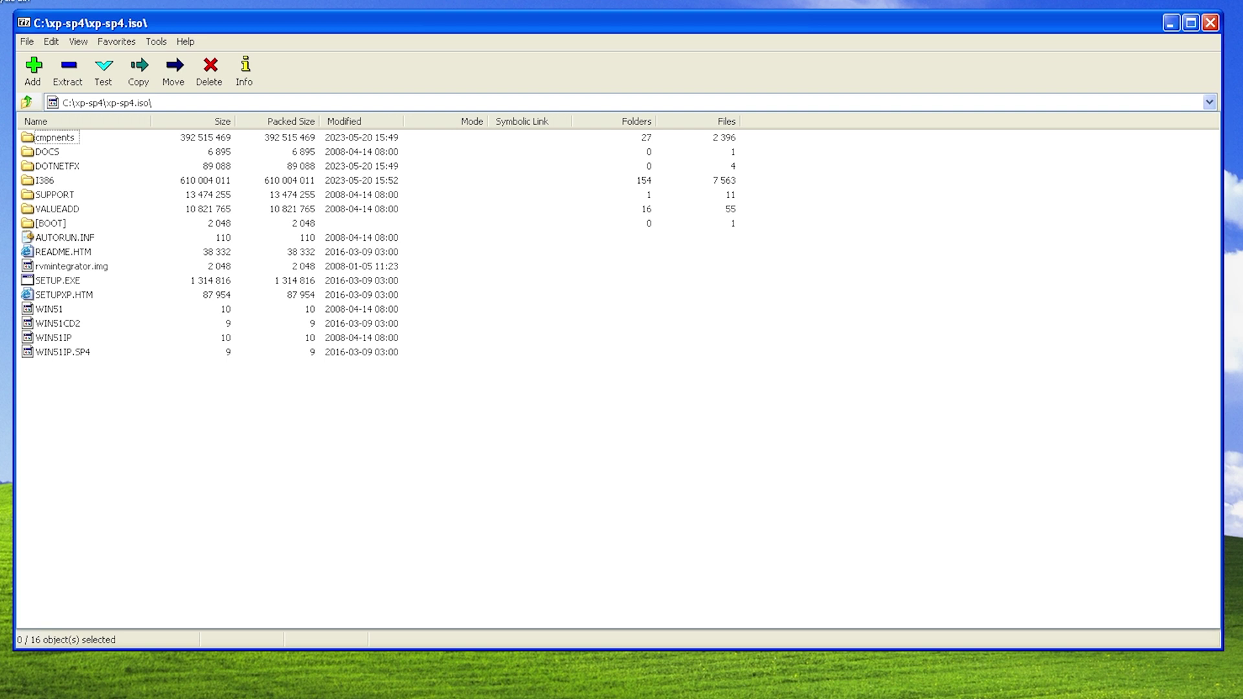
key(alt+F4)
double_click(518, 229)
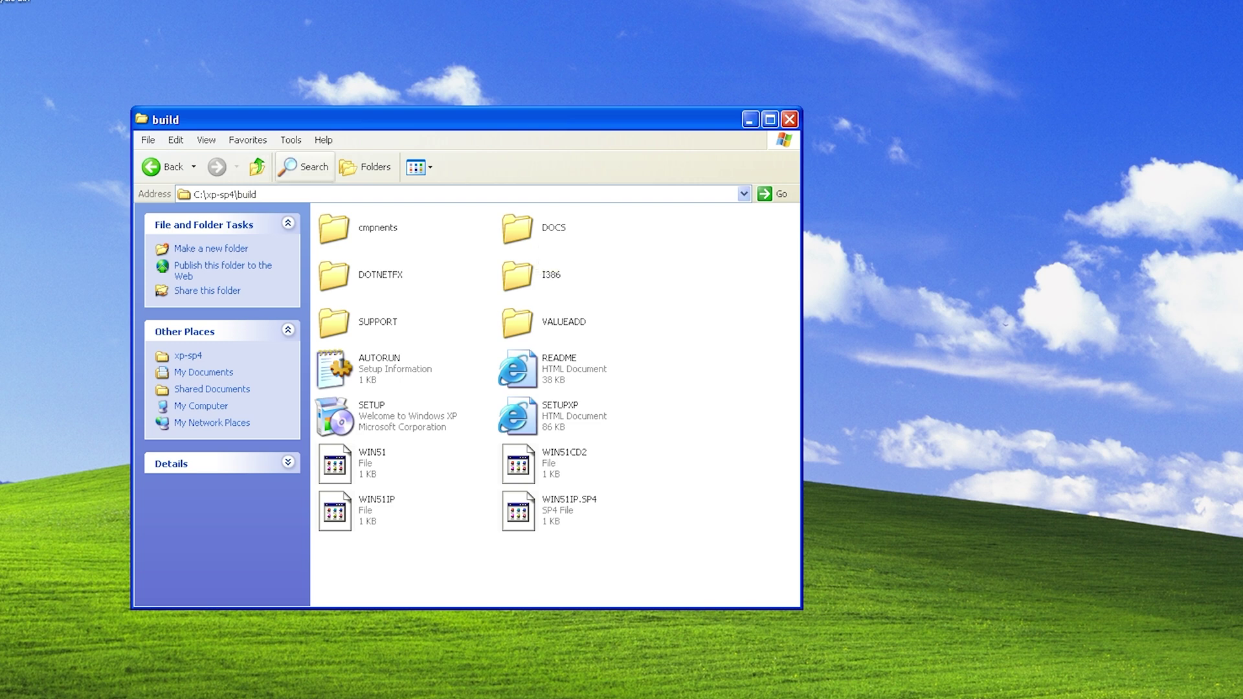
click(257, 167)
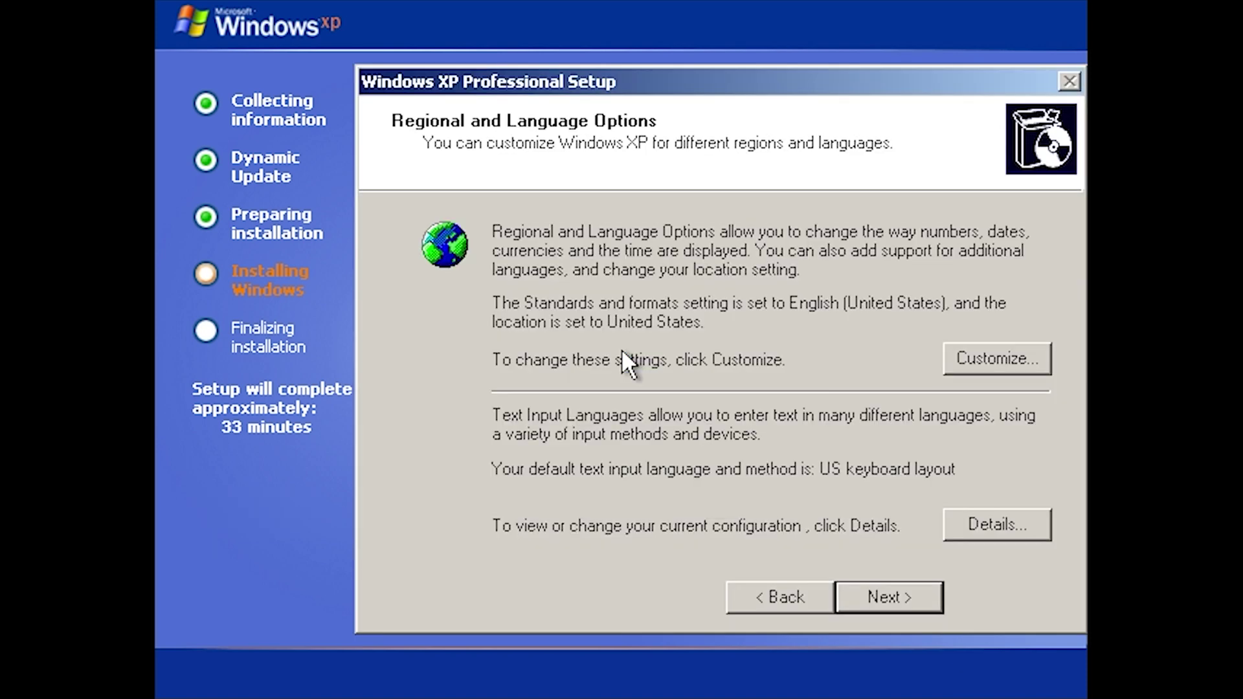
Complete the Setup pages with the default regional options, name and typical networking settings, and accept the automatic screen resolution adjustment
click(859, 600)
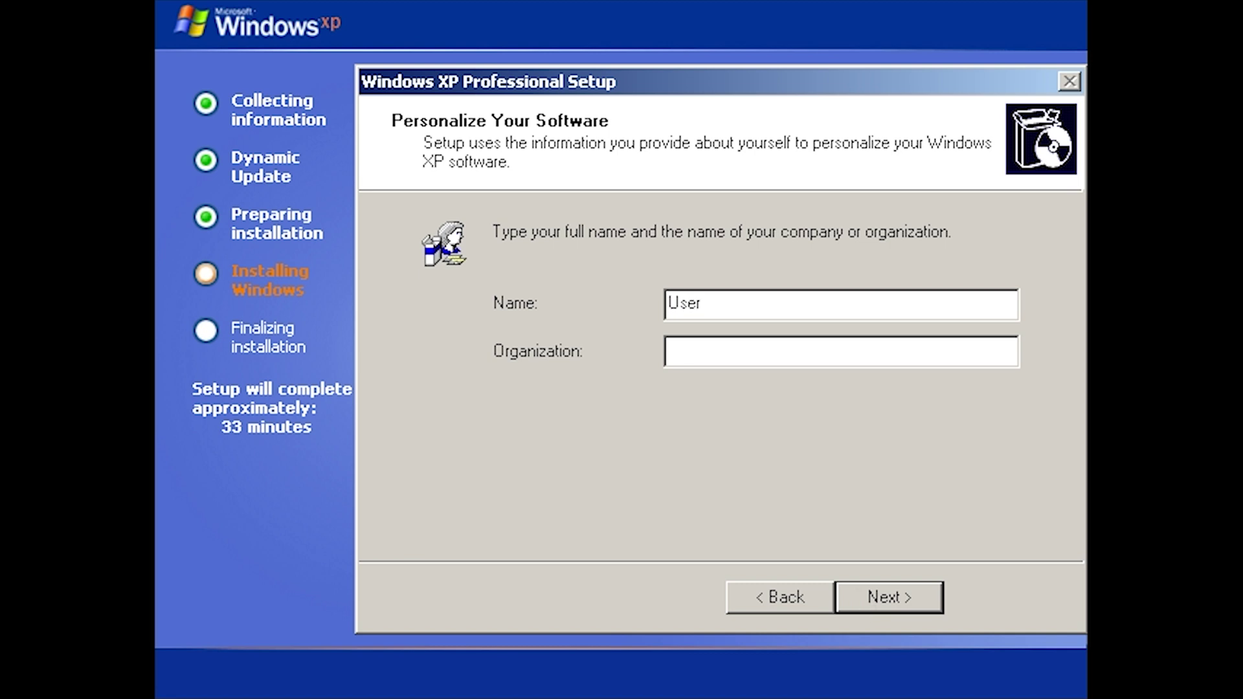
click(877, 600)
click(877, 600)
click(868, 601)
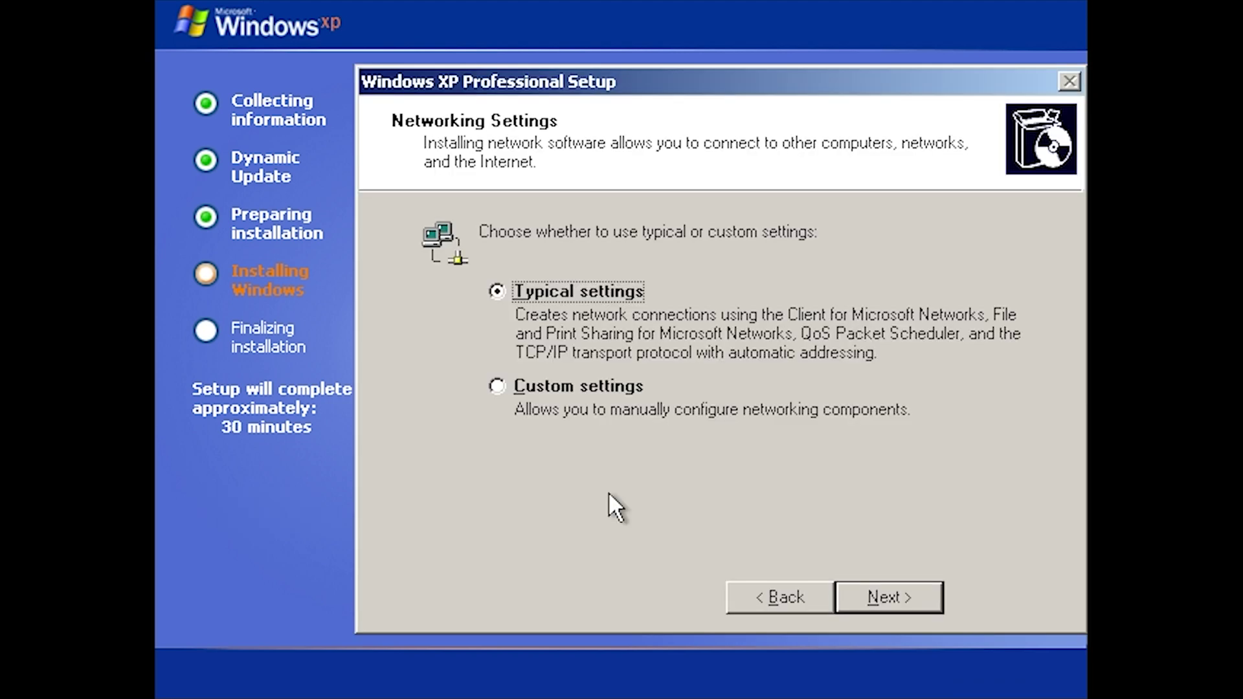
key(Return)
key(Return)
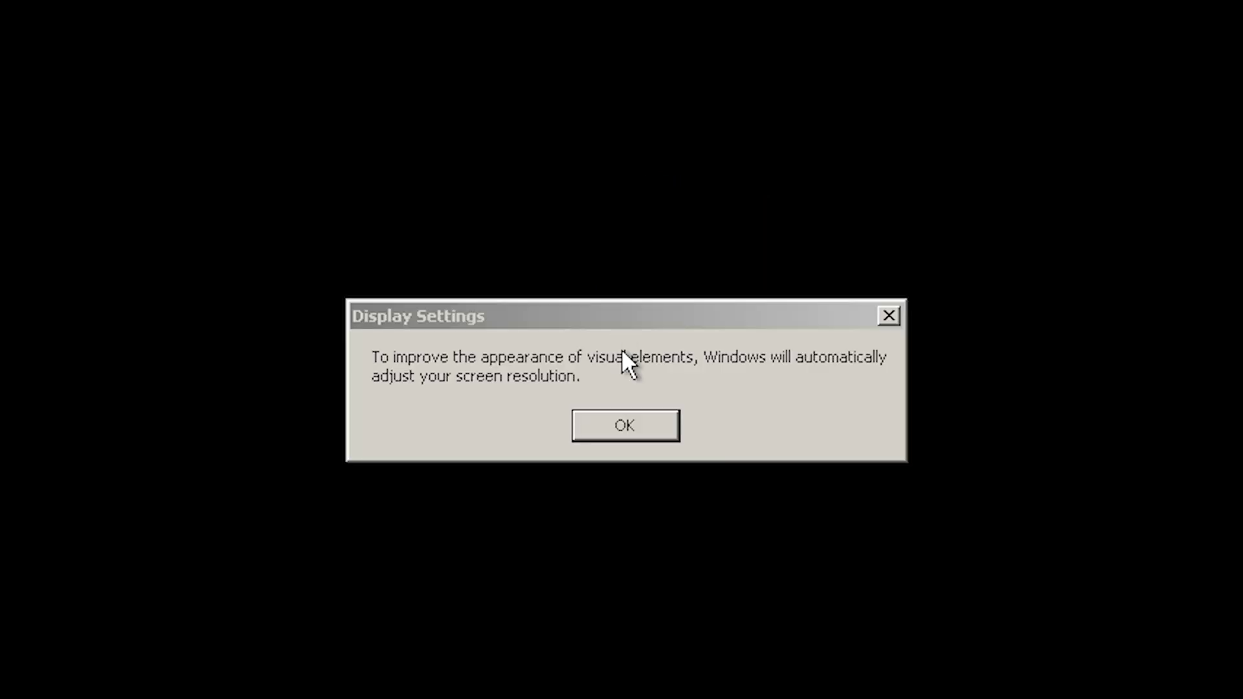
click(586, 425)
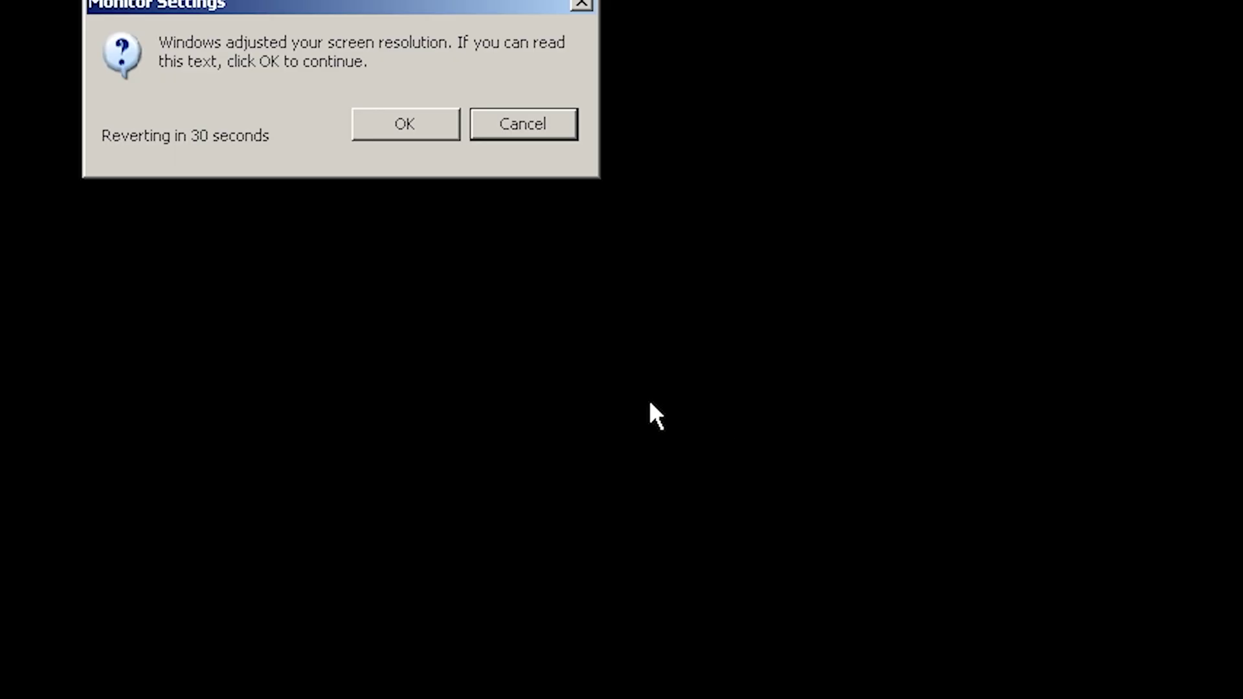
click(406, 125)
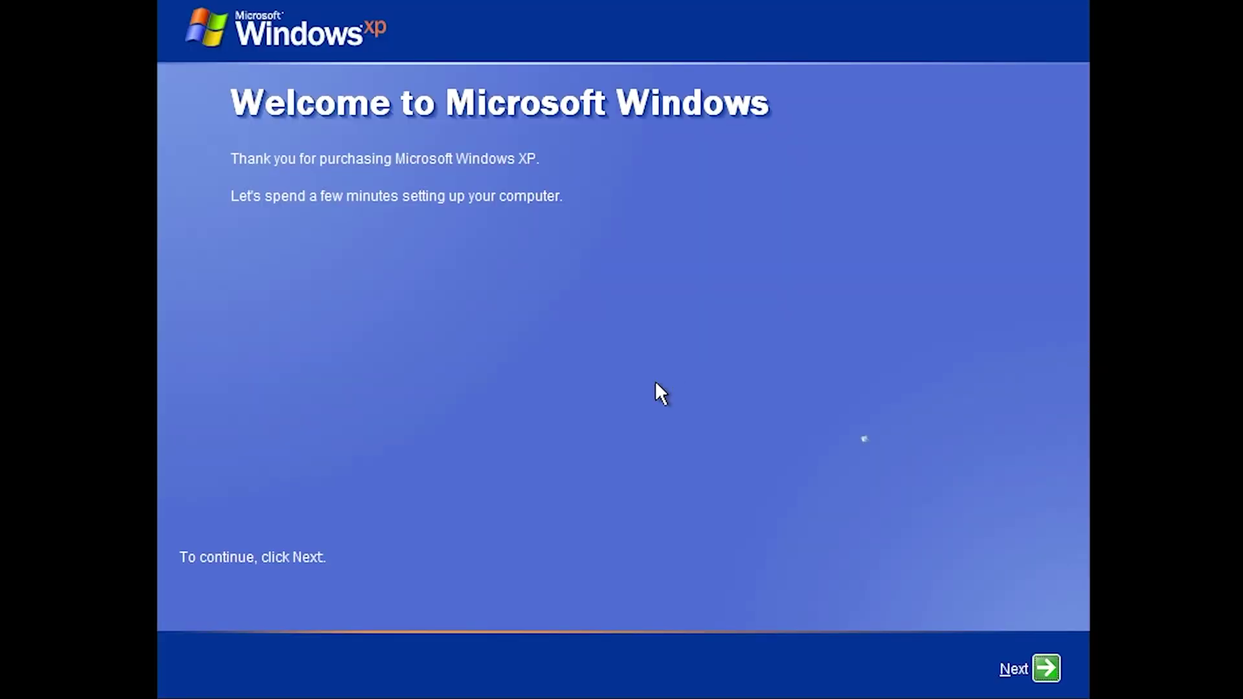
Start the welcome setup, choose "Not right now" for Automatic Updates, and skip the Internet connectivity check
click(1045, 668)
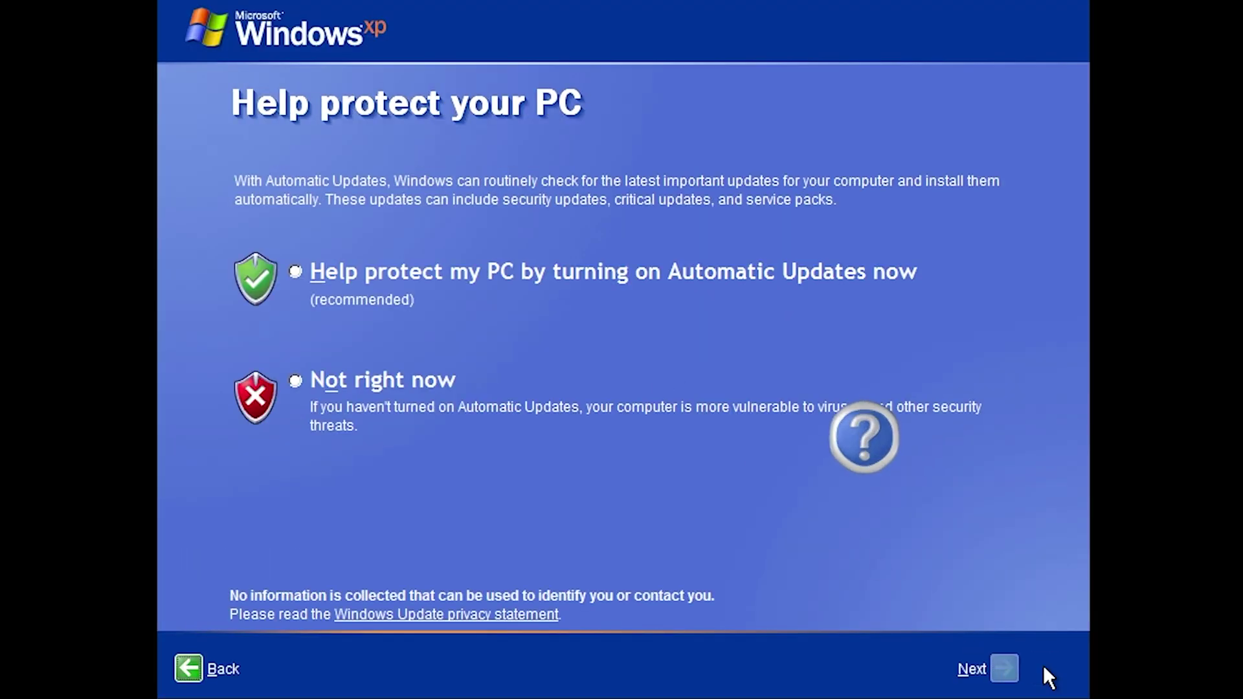
click(439, 380)
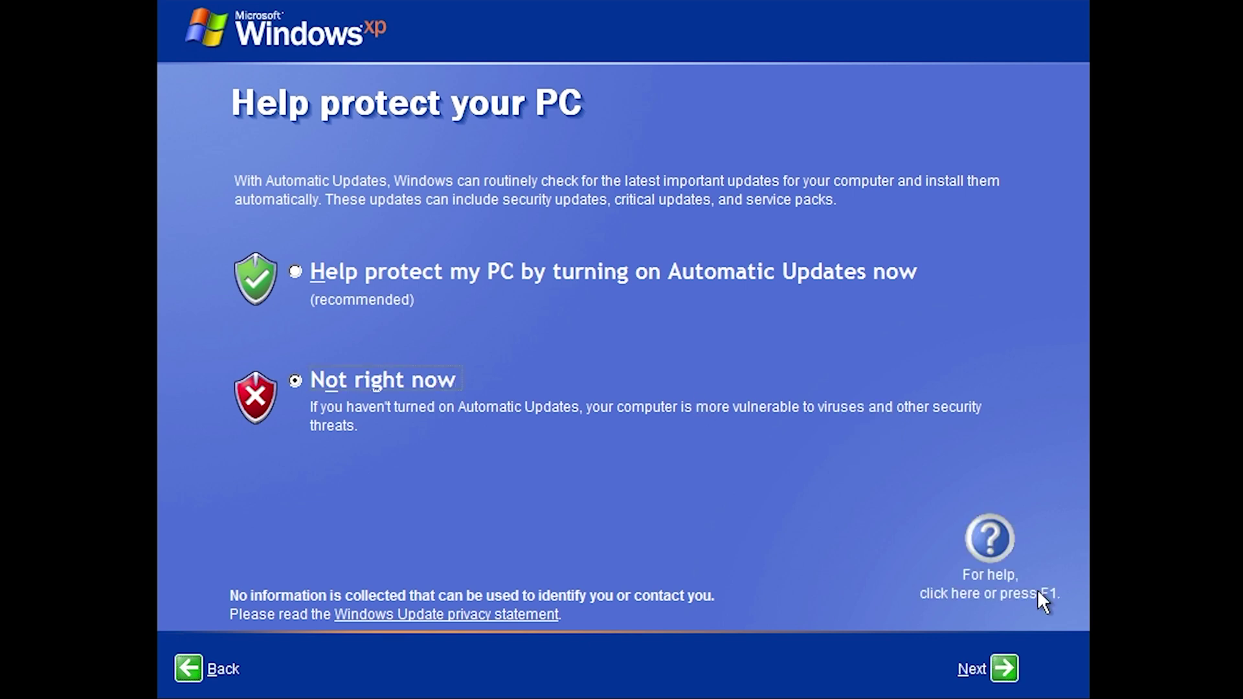
click(1001, 667)
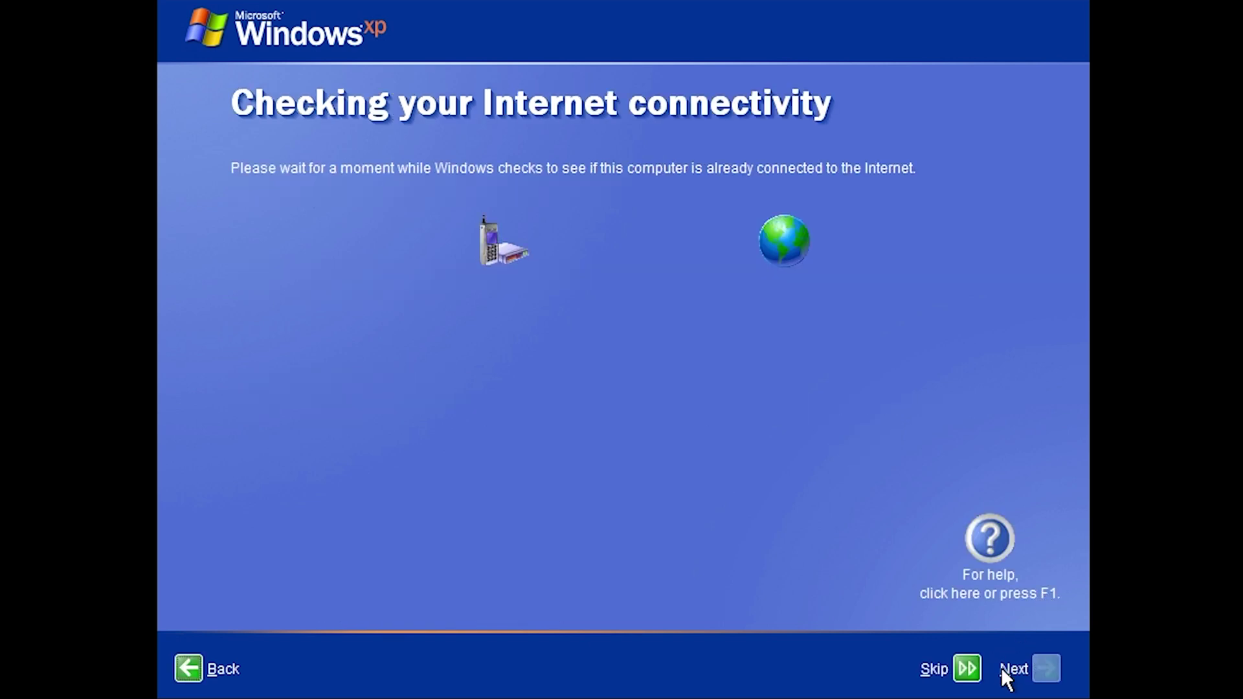
click(966, 667)
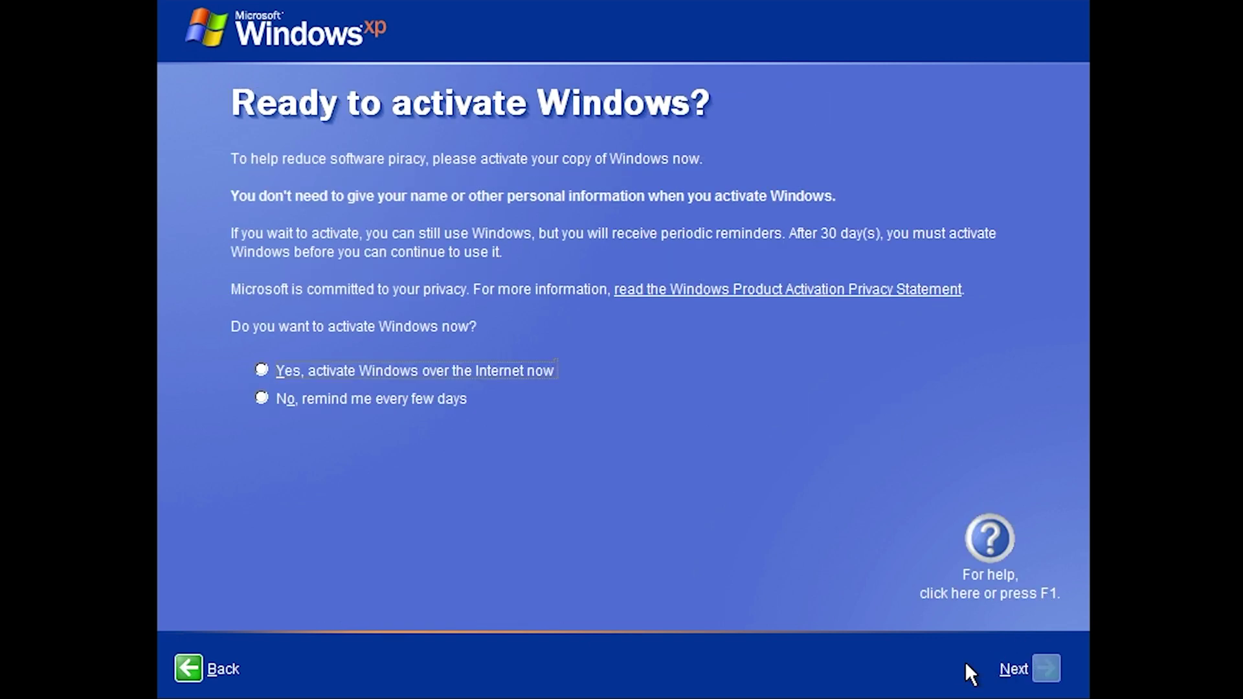
Postpone activation with "No, remind me every few days" and name the first user account User
click(376, 400)
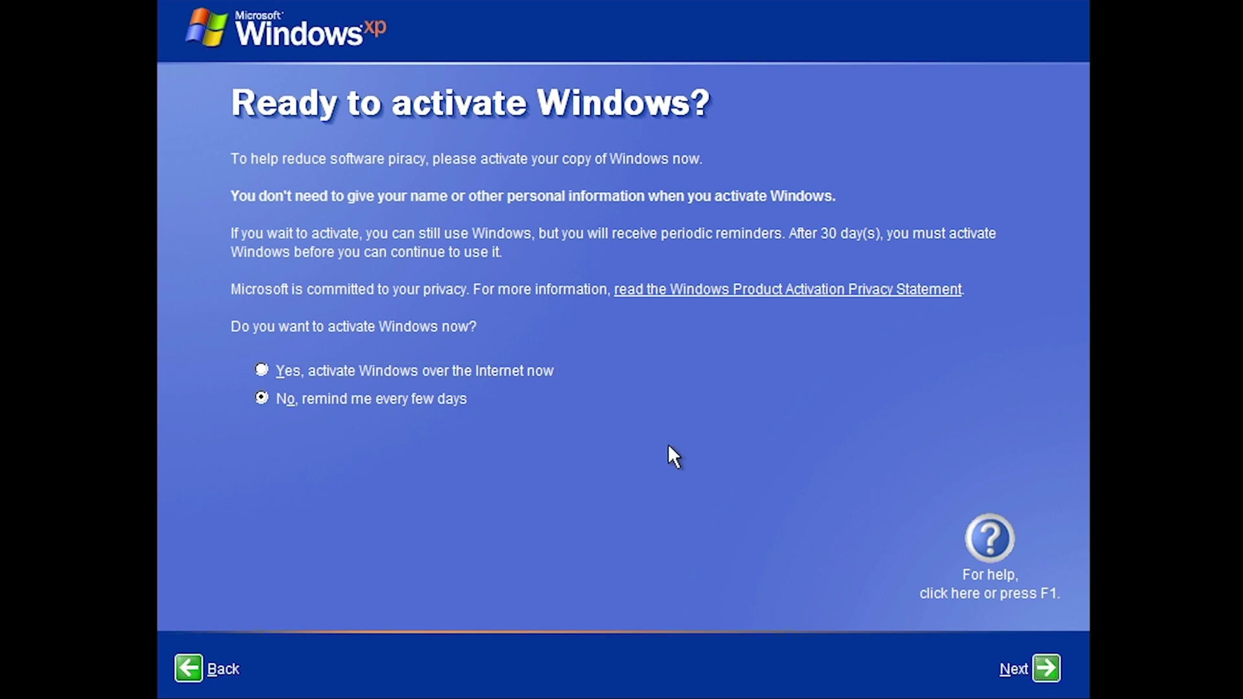
click(1039, 660)
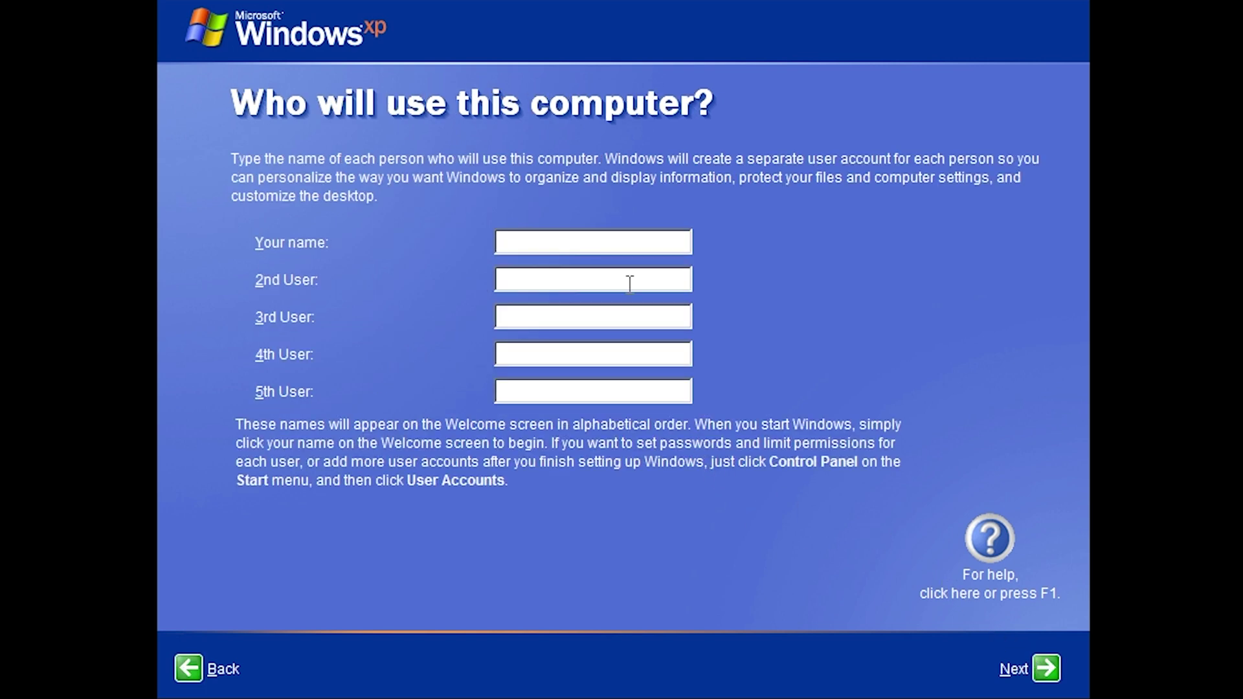
text(User)
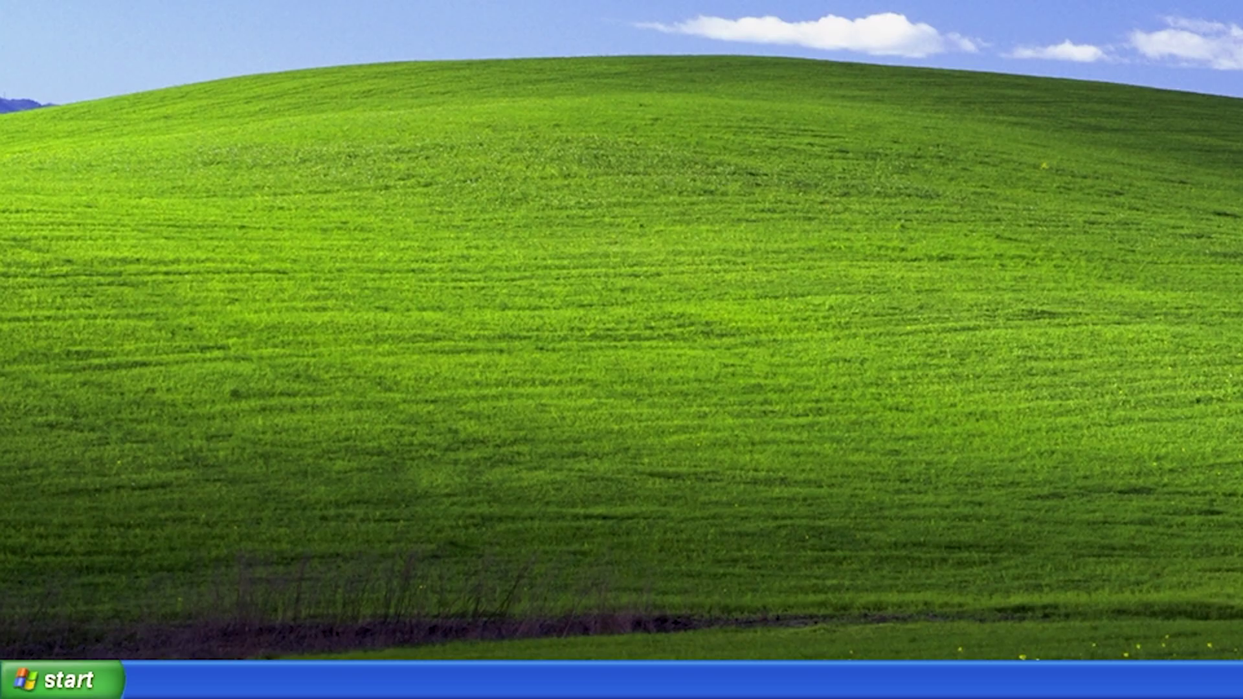
Check the installed Windows version and computer details in My Computer's system properties, and close them
click(62, 679)
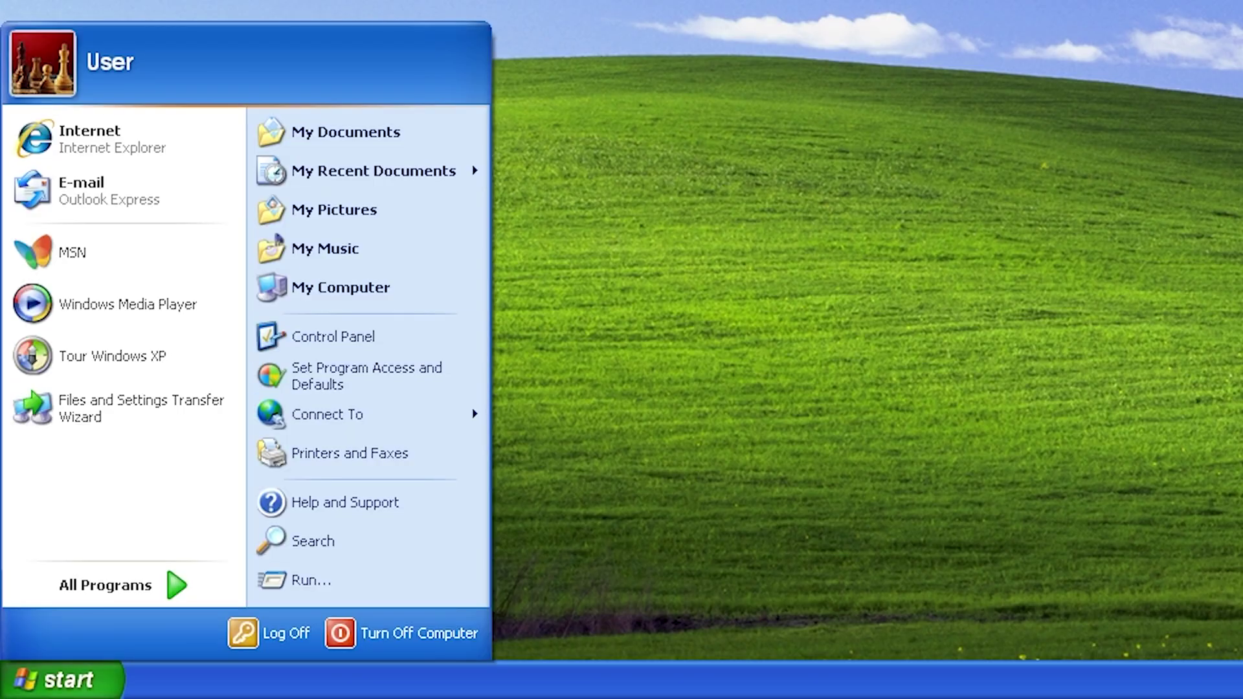
right_click(409, 282)
click(461, 507)
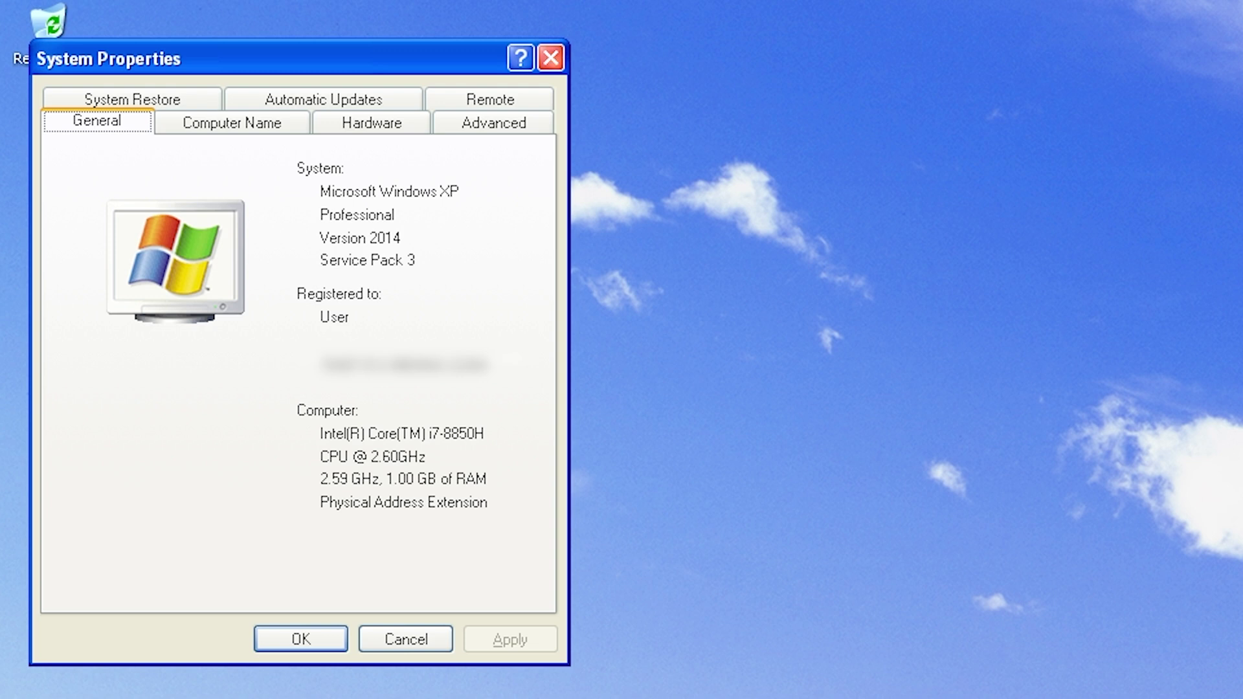
click(551, 57)
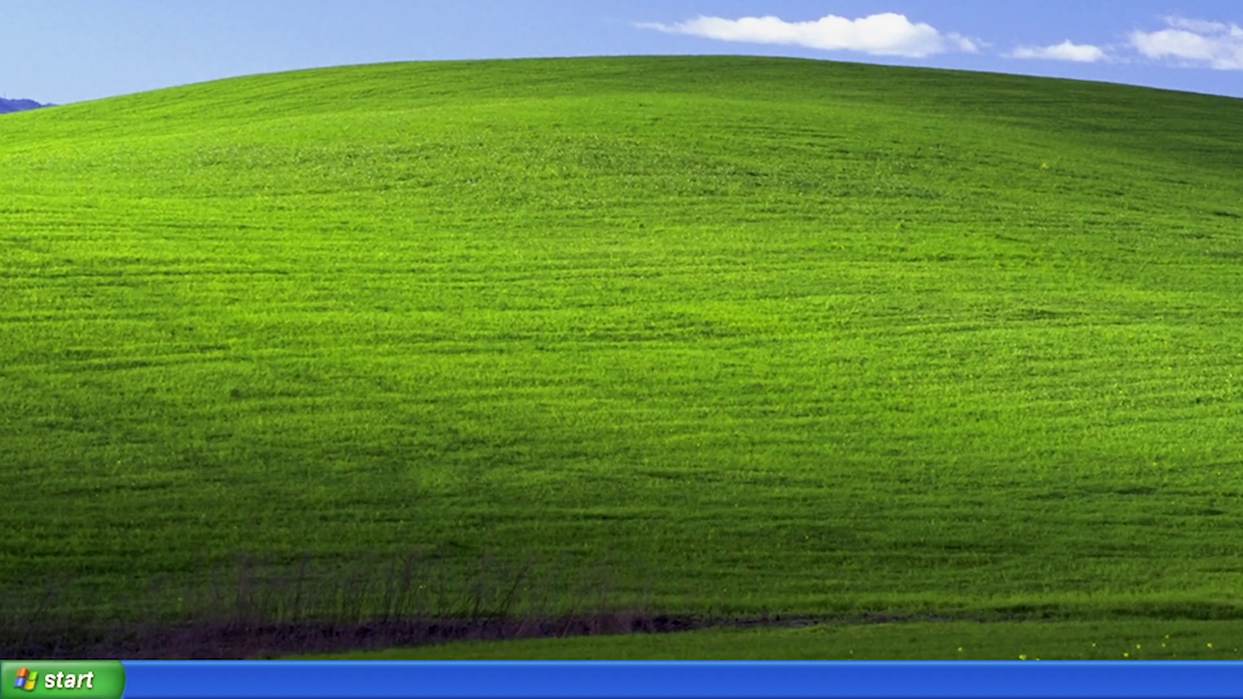
Check the used and free space in the properties of Local Disk (C:), and close them
click(62, 680)
click(347, 285)
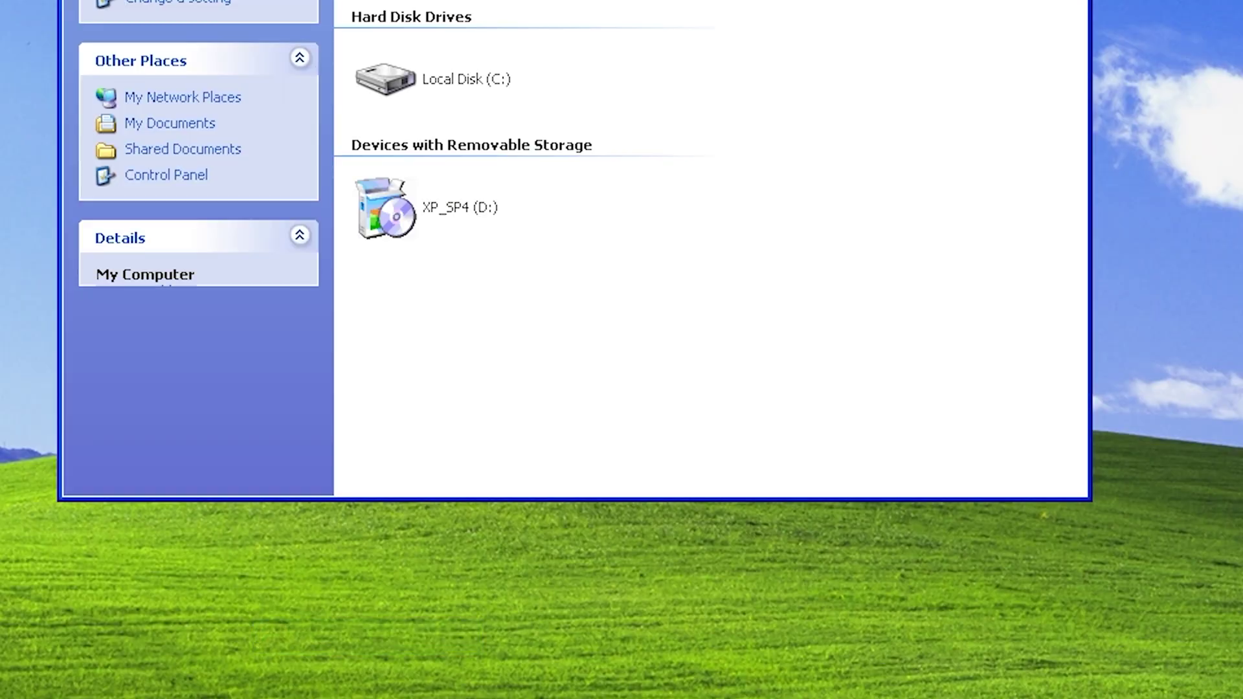
right_click(418, 70)
click(466, 333)
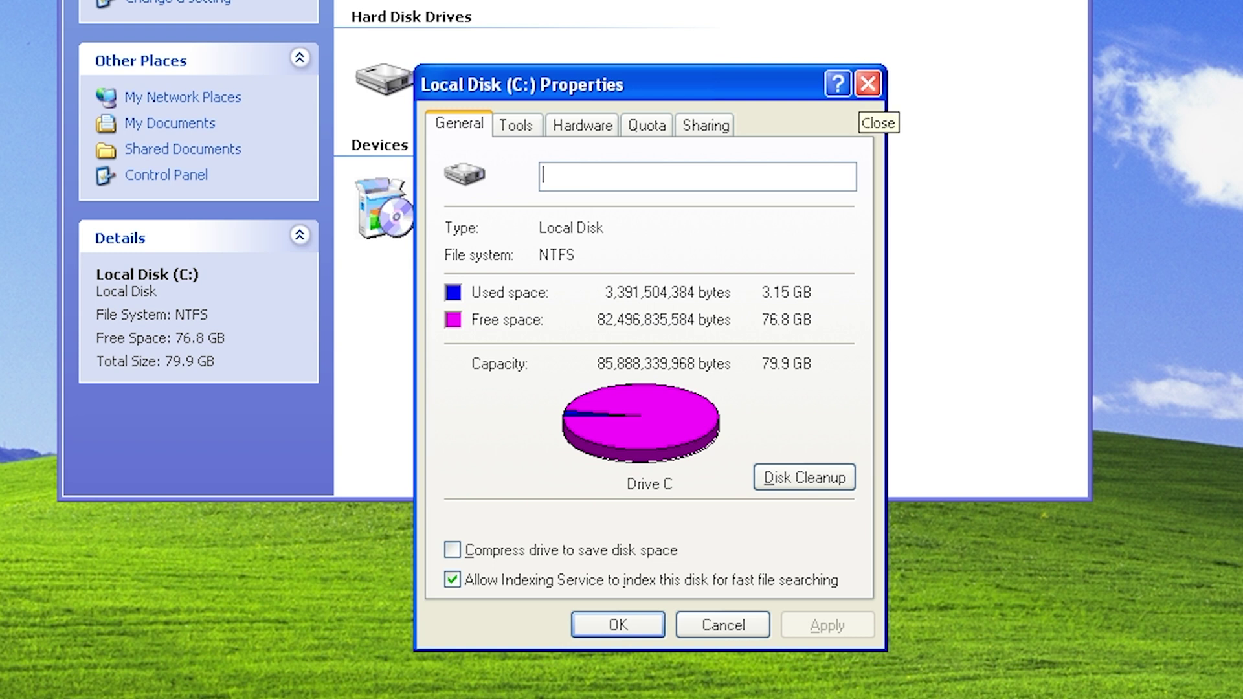
click(867, 84)
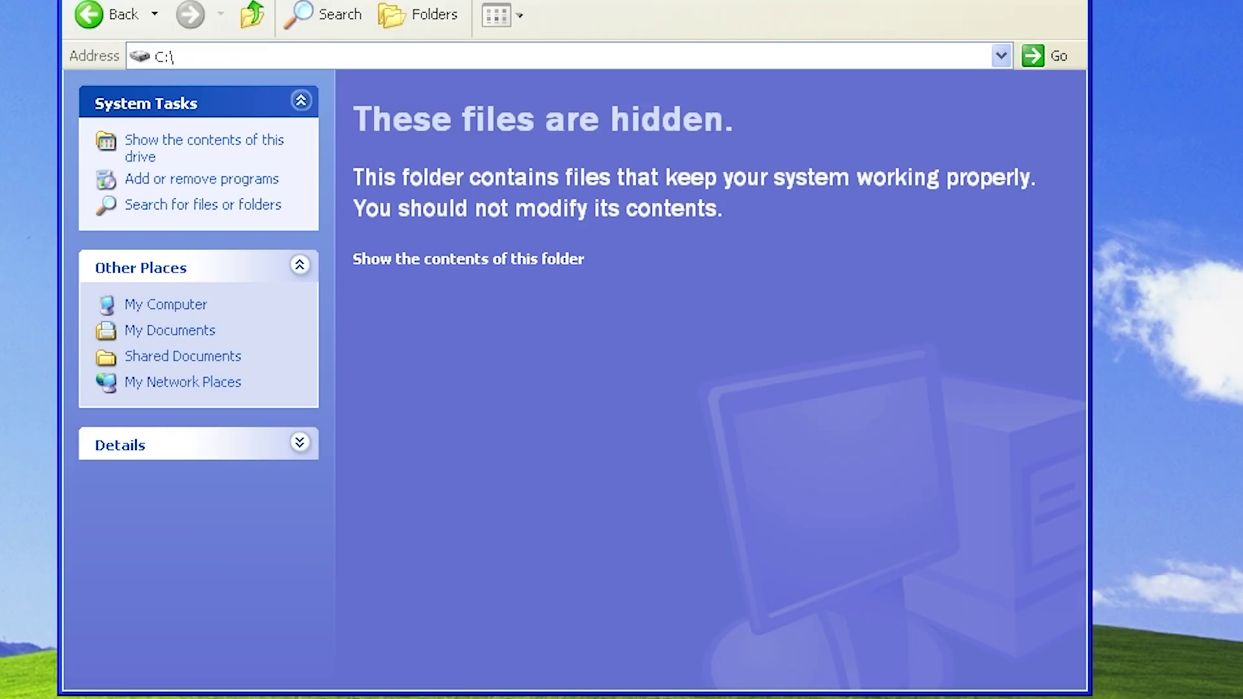
Show the hidden contents of C:\ and its WINDOWS folder, and open system32 with its contents shown
click(469, 259)
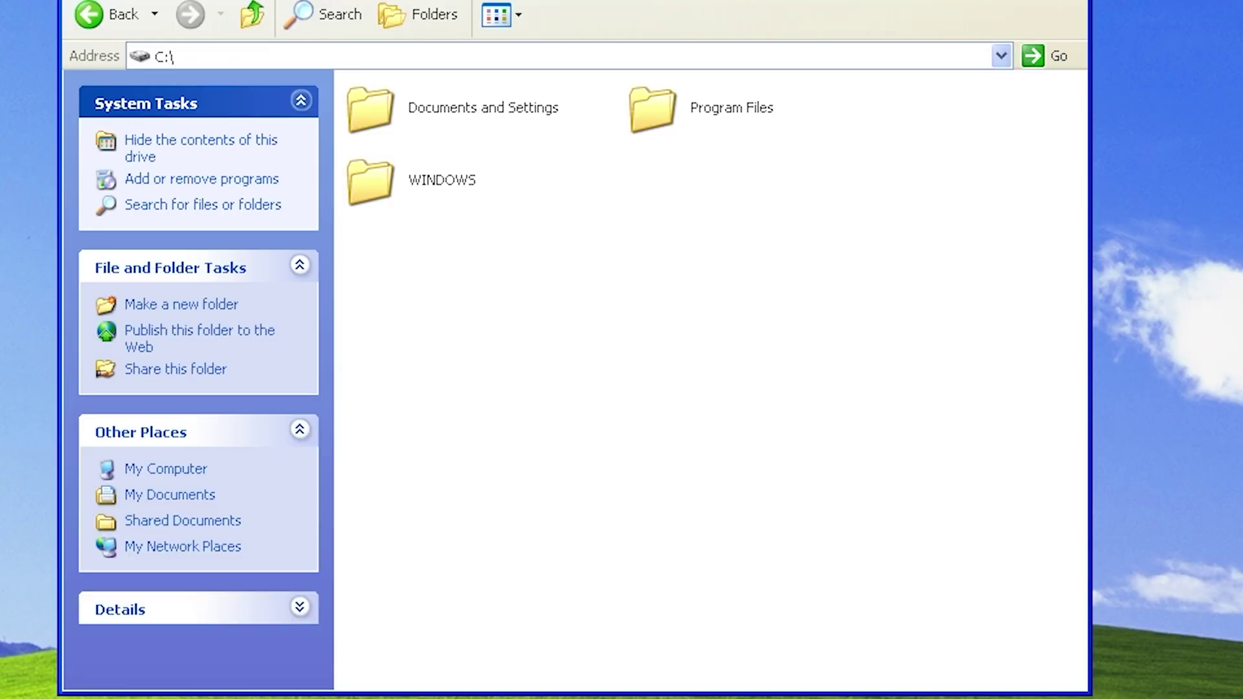
double_click(370, 183)
click(469, 259)
click(675, 386)
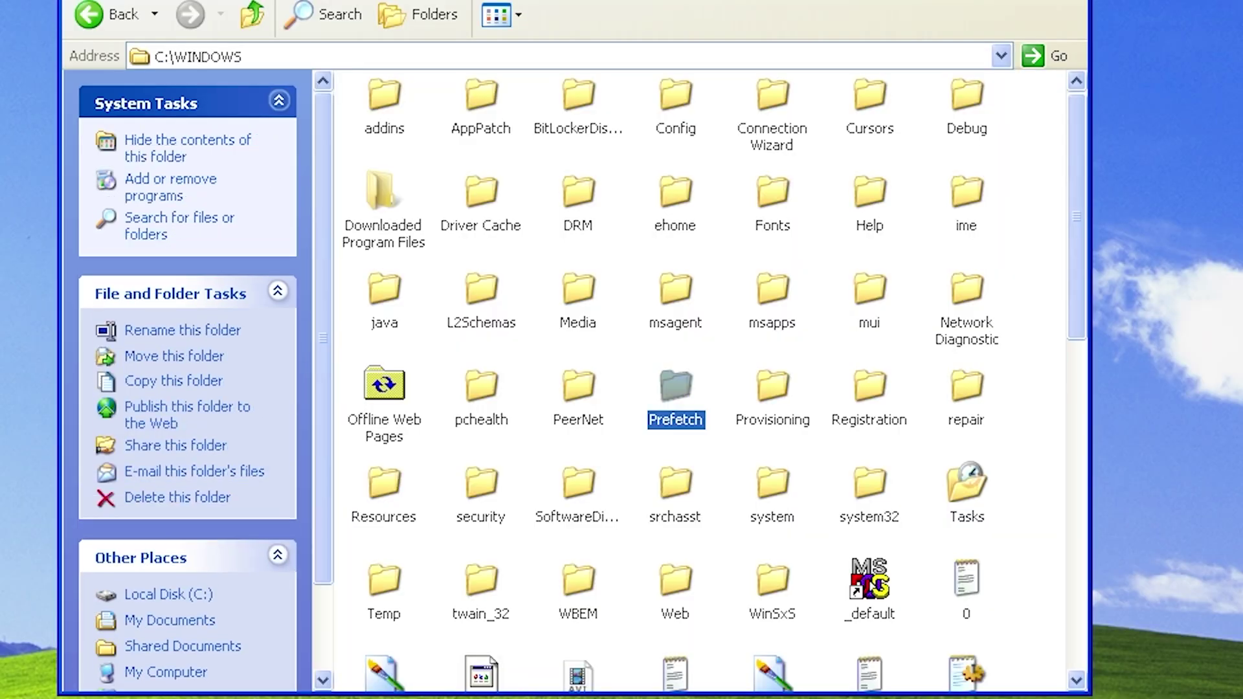
click(773, 484)
key(Right)
key(Return)
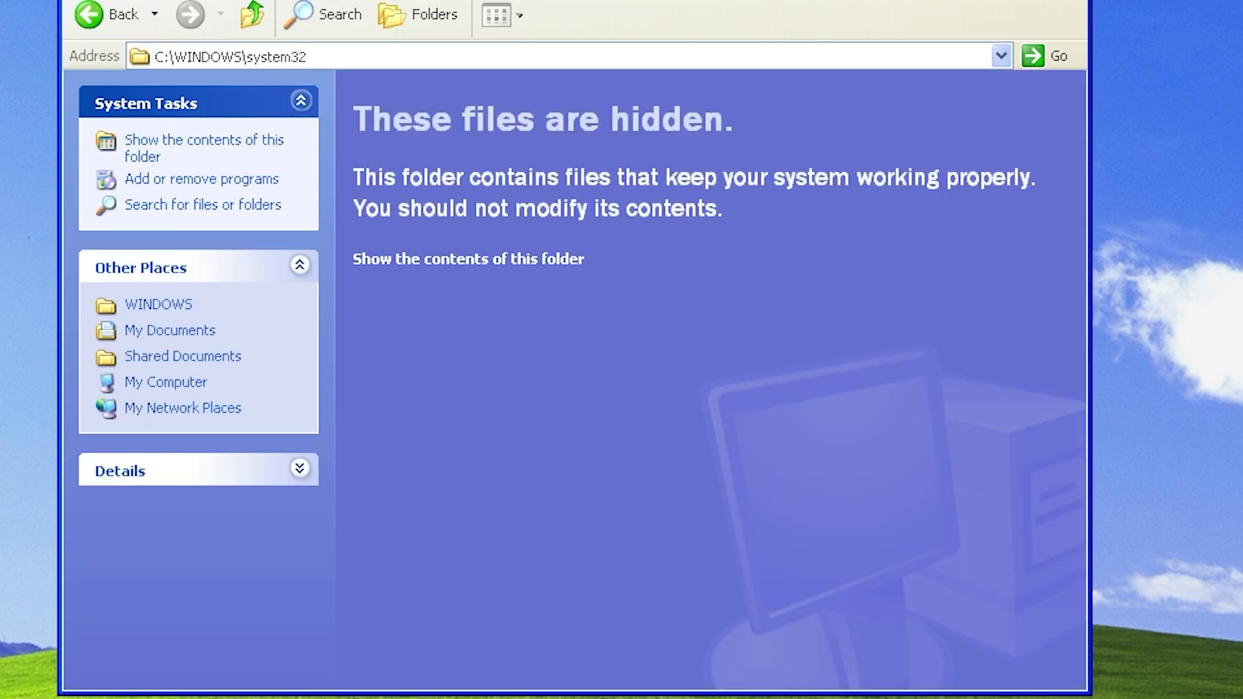
click(469, 259)
Find kernel32.dll in system32, examine the full File Version value in its properties, and close them
click(577, 132)
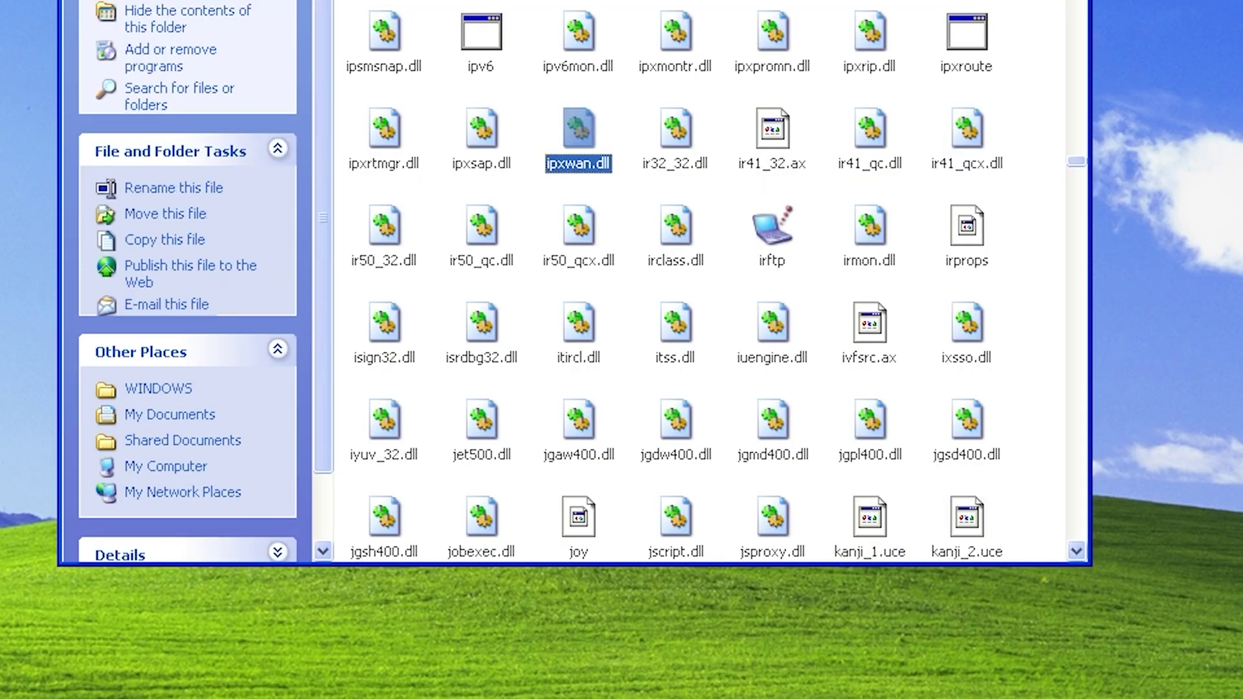
key(e)
text(3)
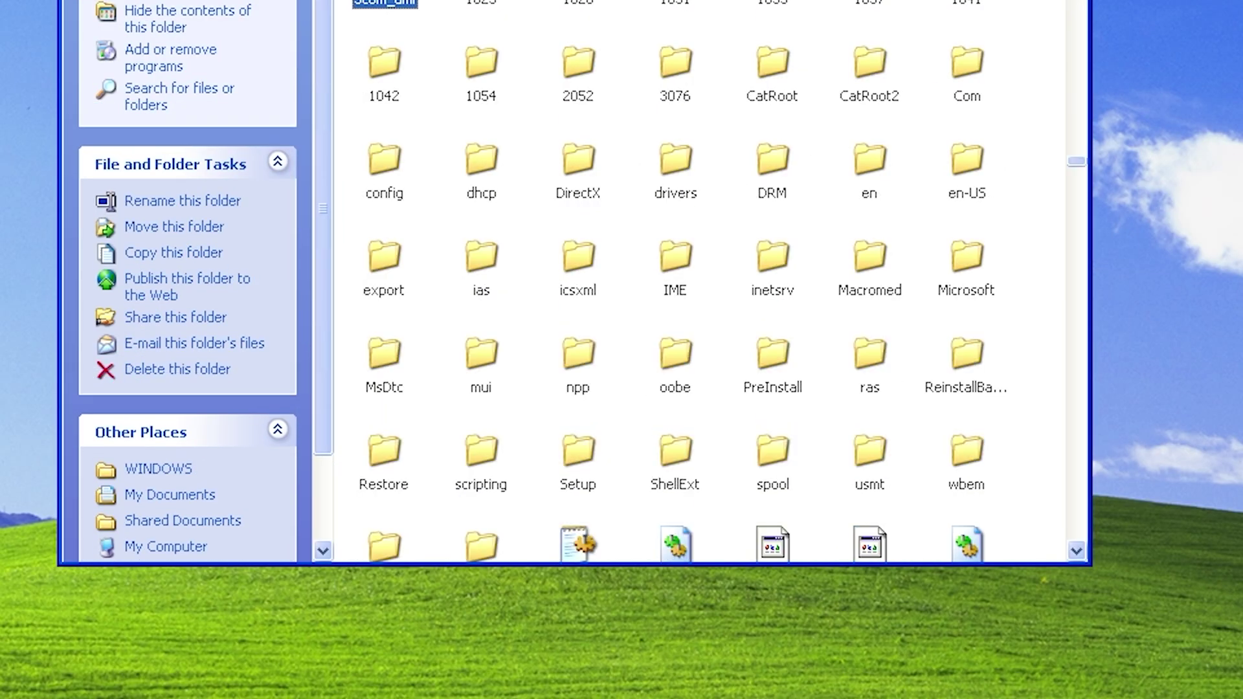
text(kern)
key(alt+Return)
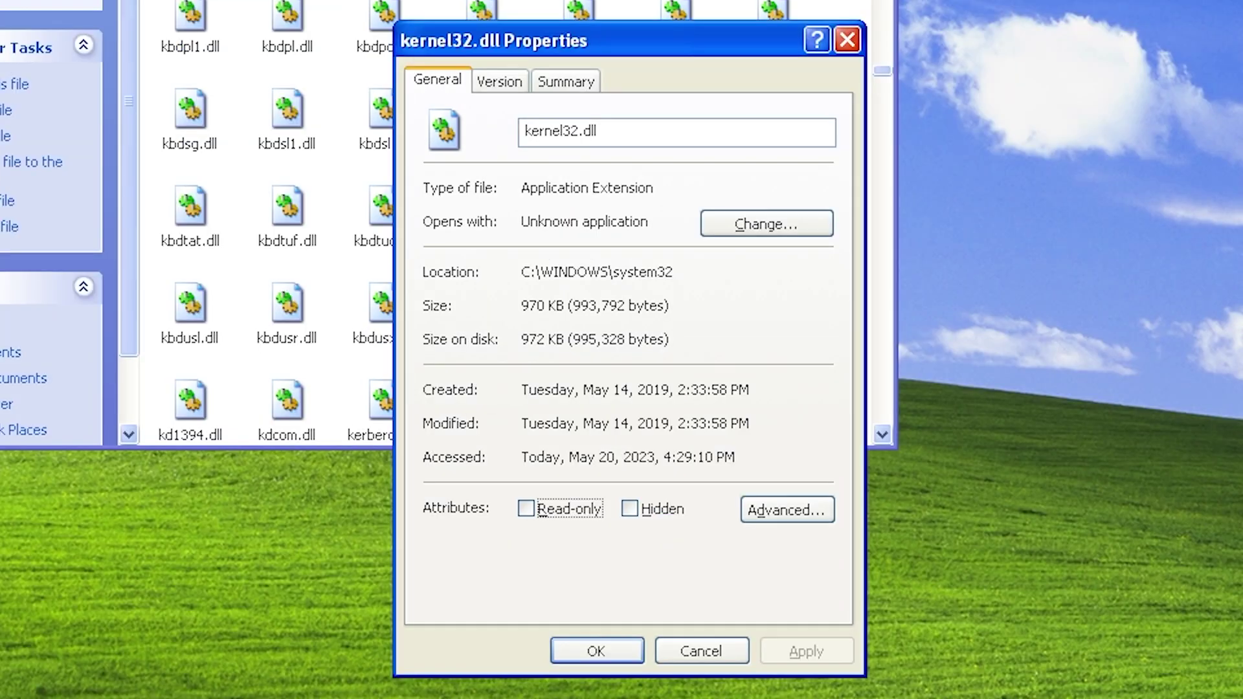
key(ctrl+Tab)
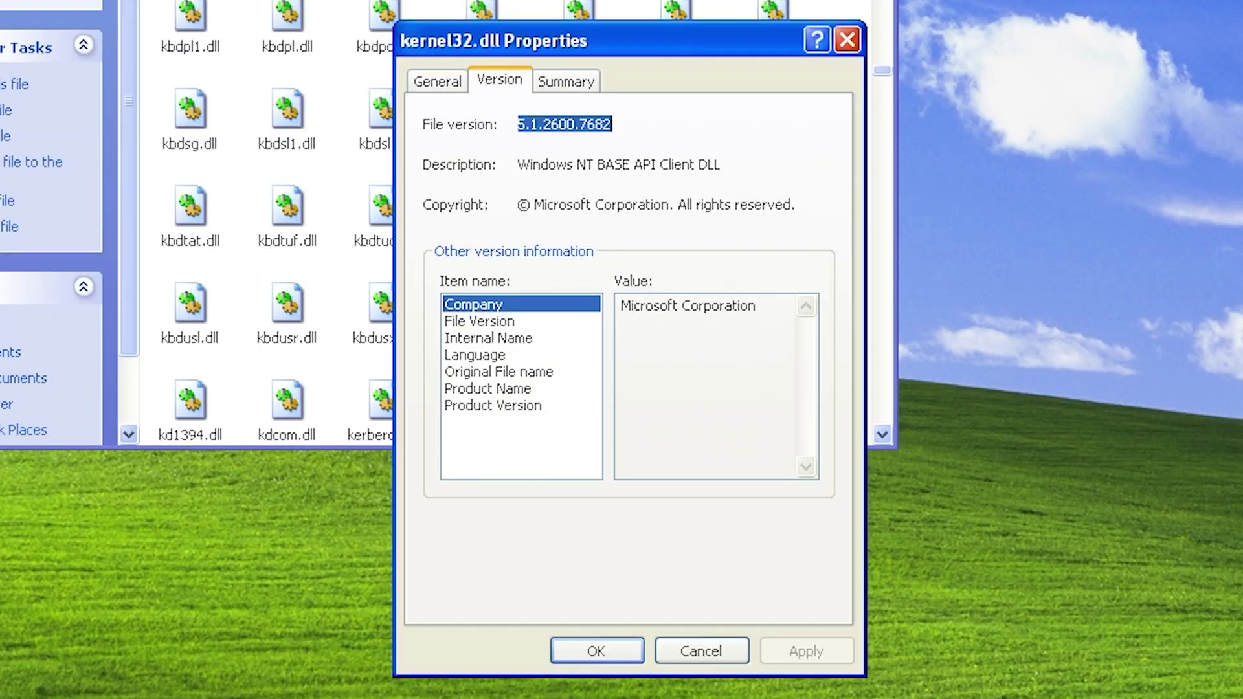
click(480, 322)
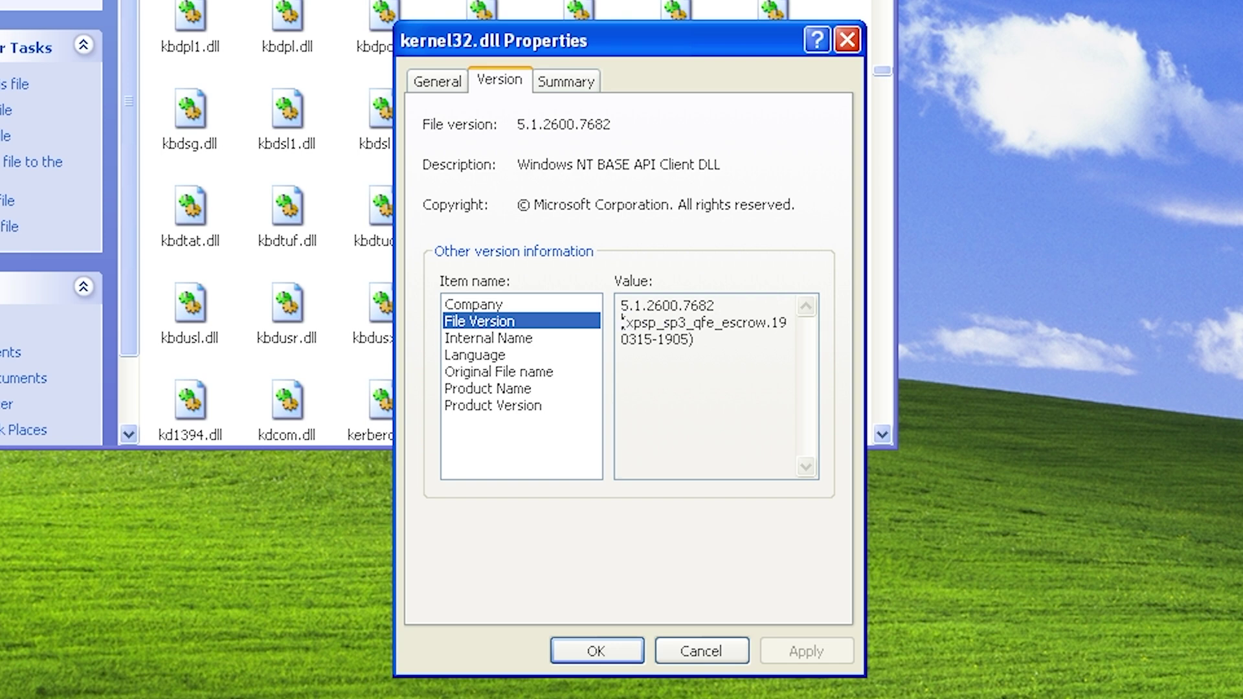
key(Tab)
key(End)
key(Escape)
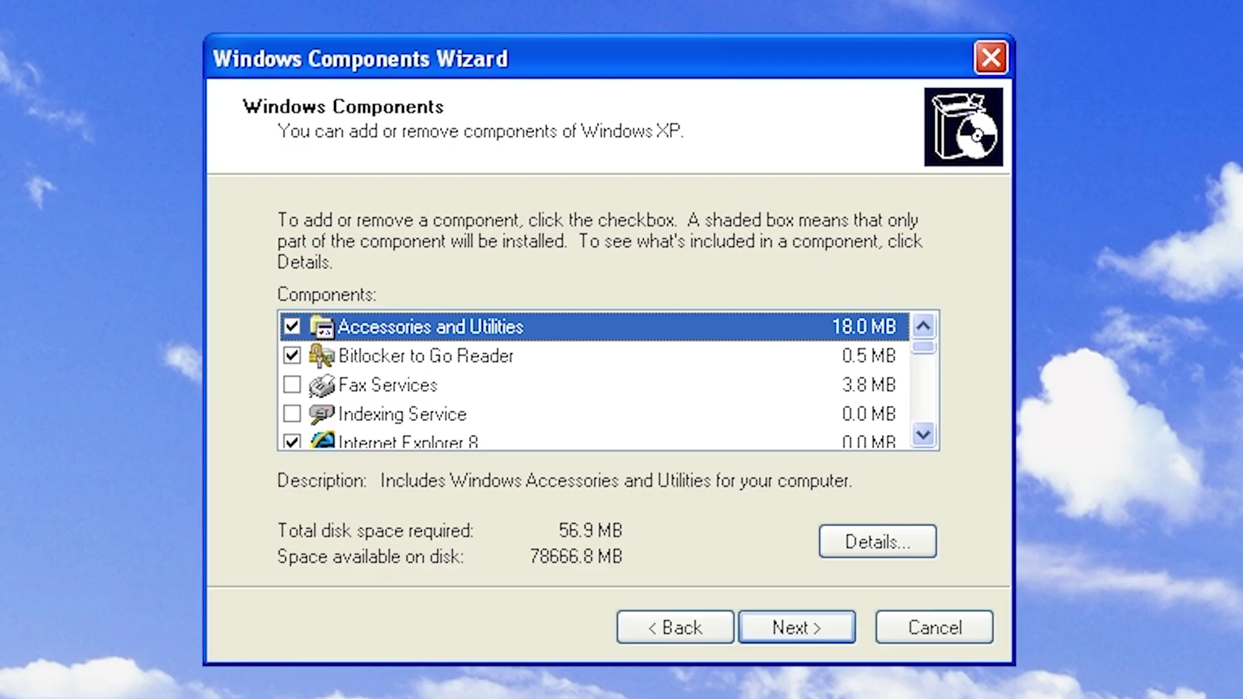
Look through the list of available components in the Windows Components Wizard
scroll(608, 379, down, 3)
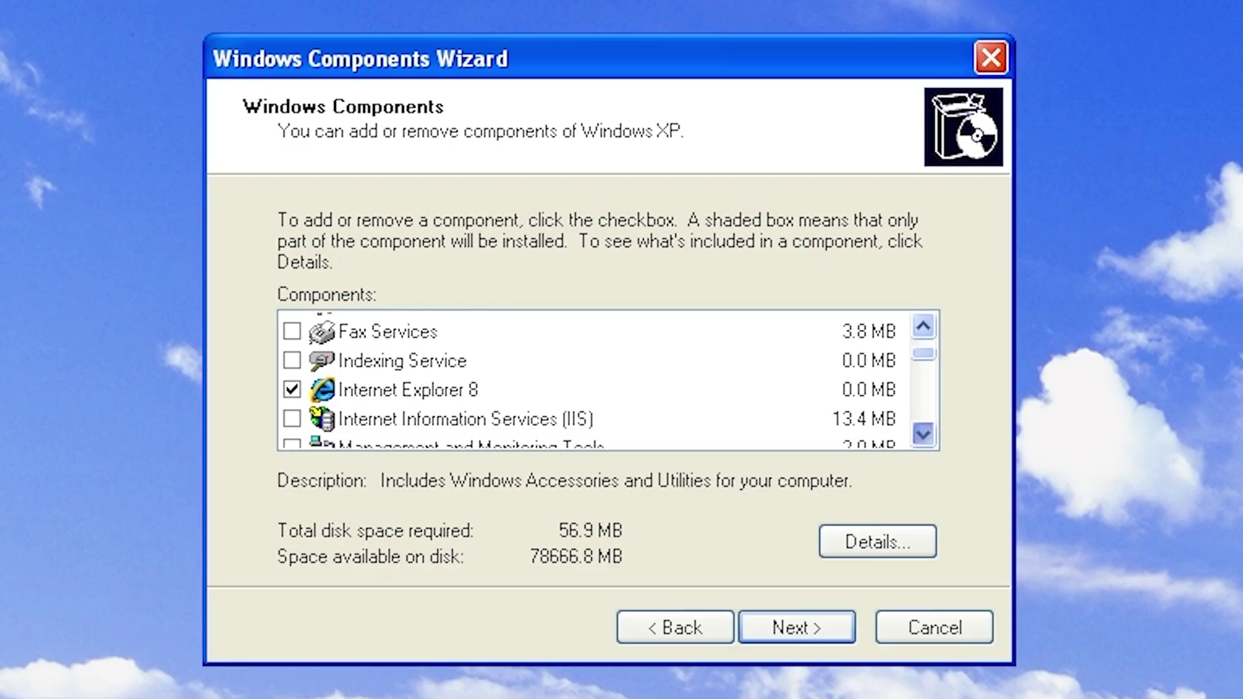
scroll(609, 380, down, 4)
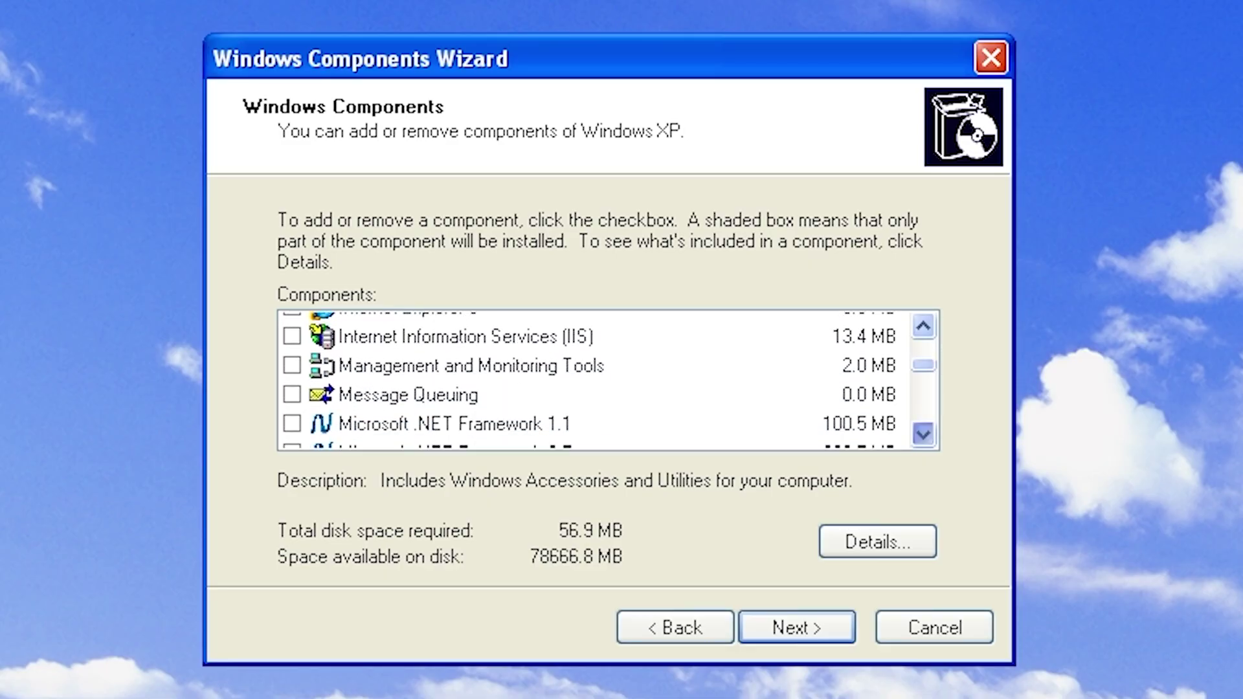
scroll(608, 380, down, 1)
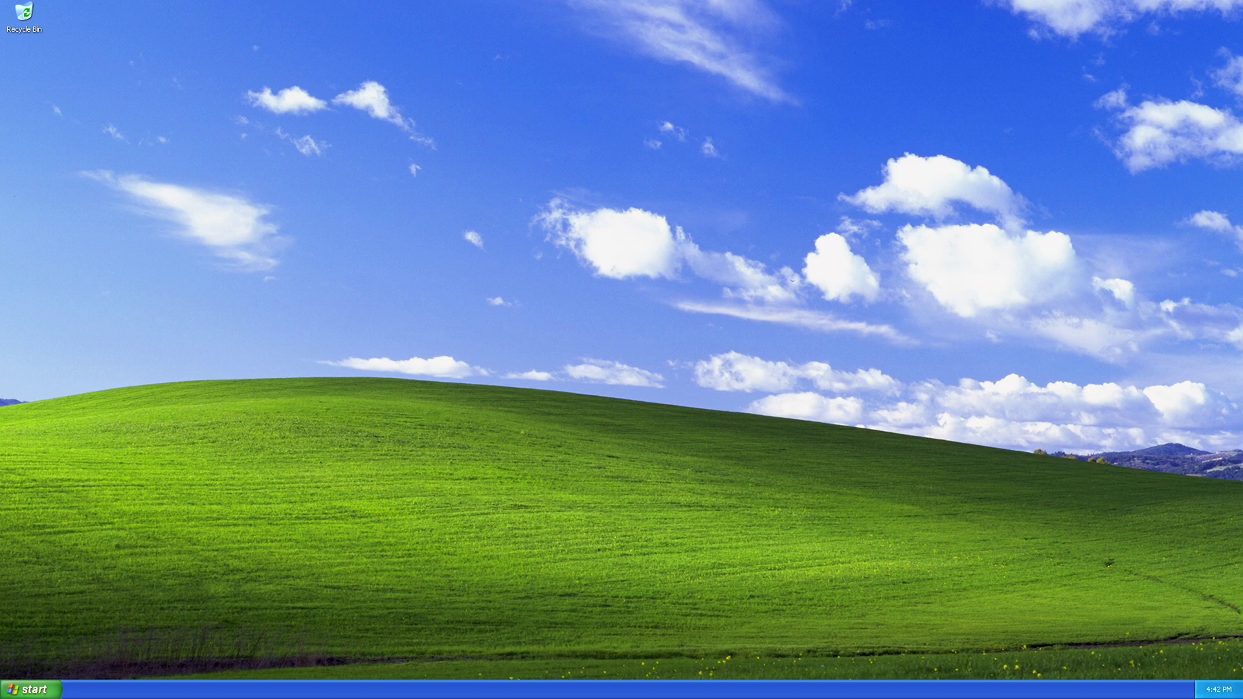
Turn off the computer from the desktop
key(super)
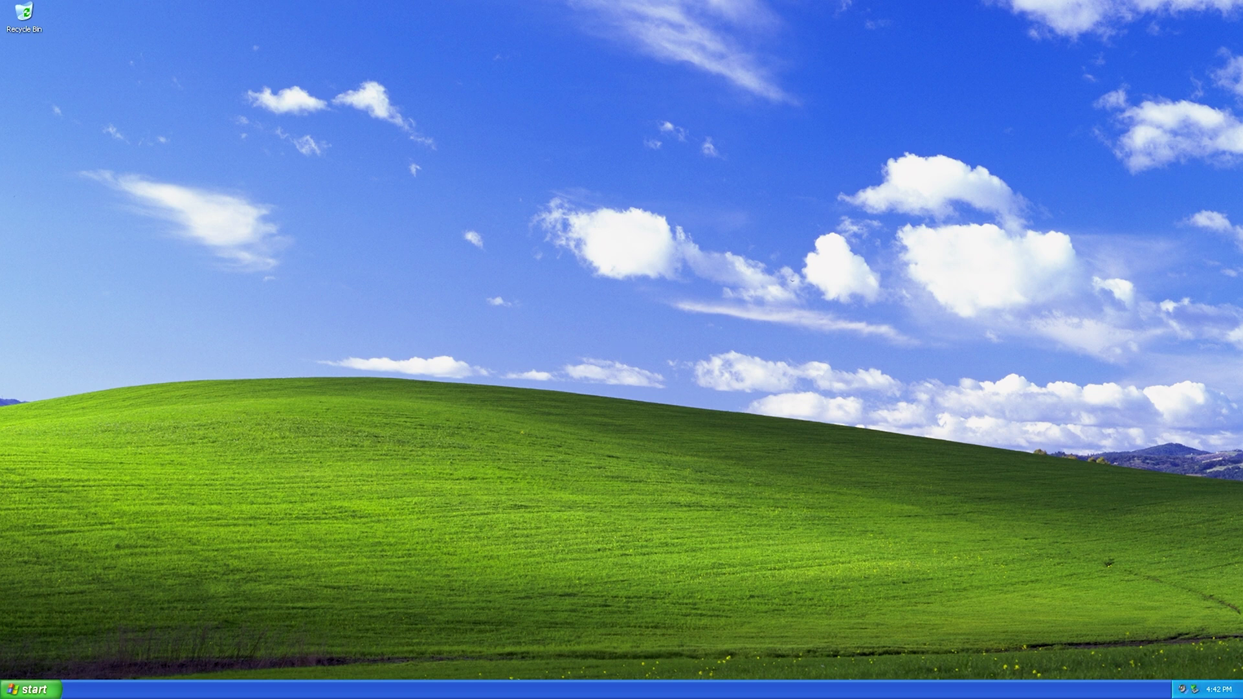
key(u)
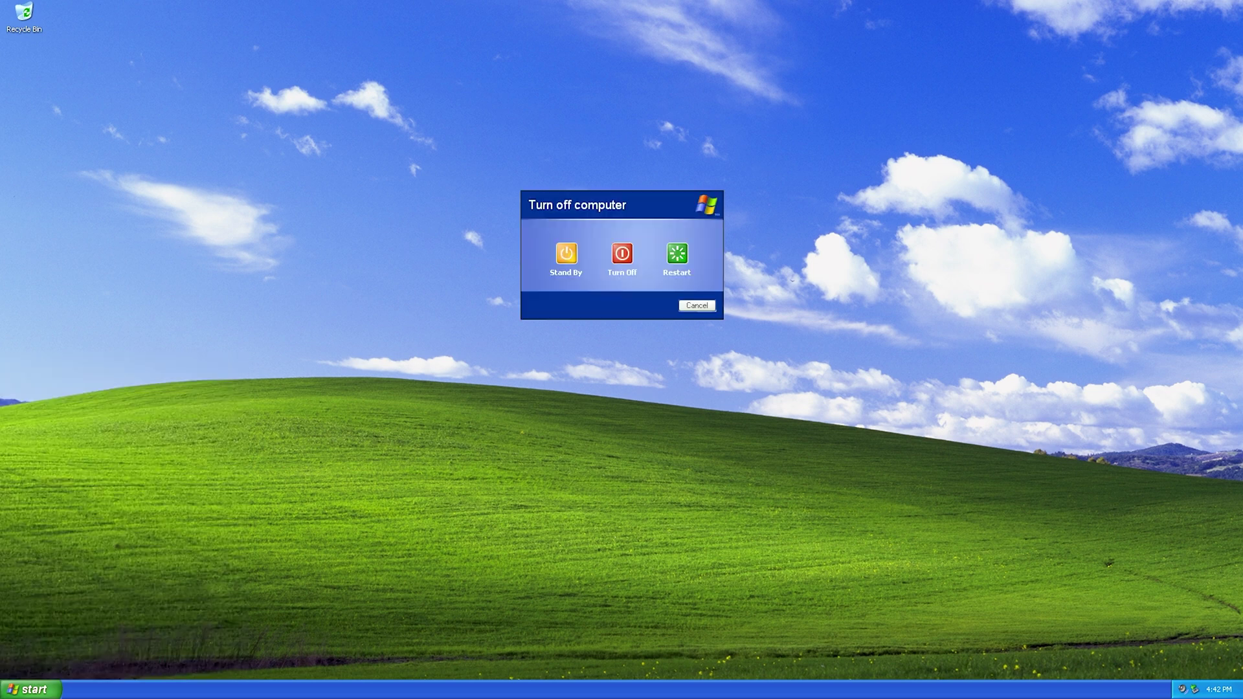
click(623, 254)
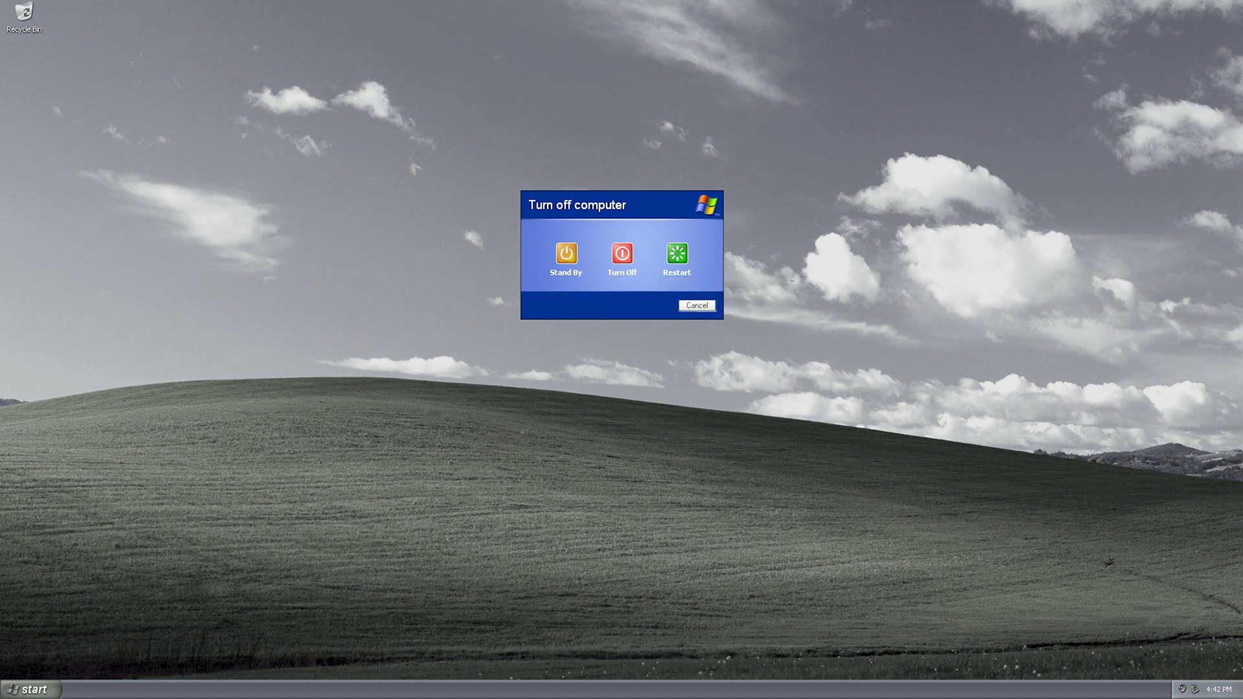
key(Return)
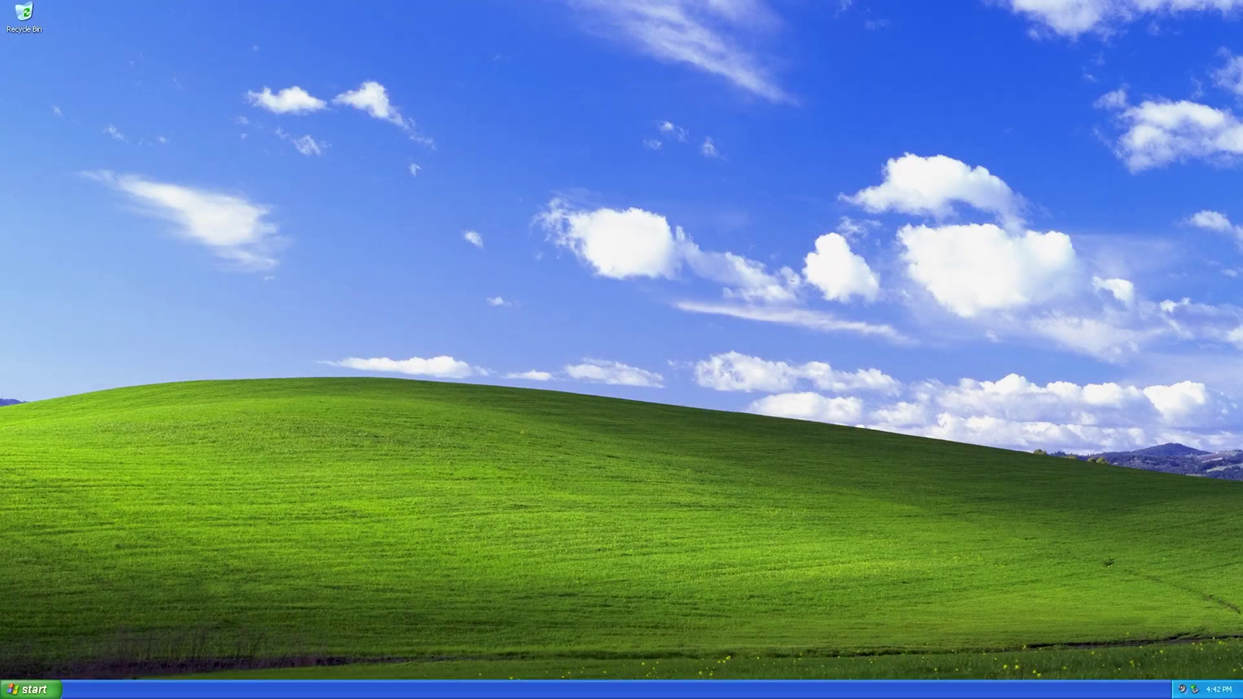